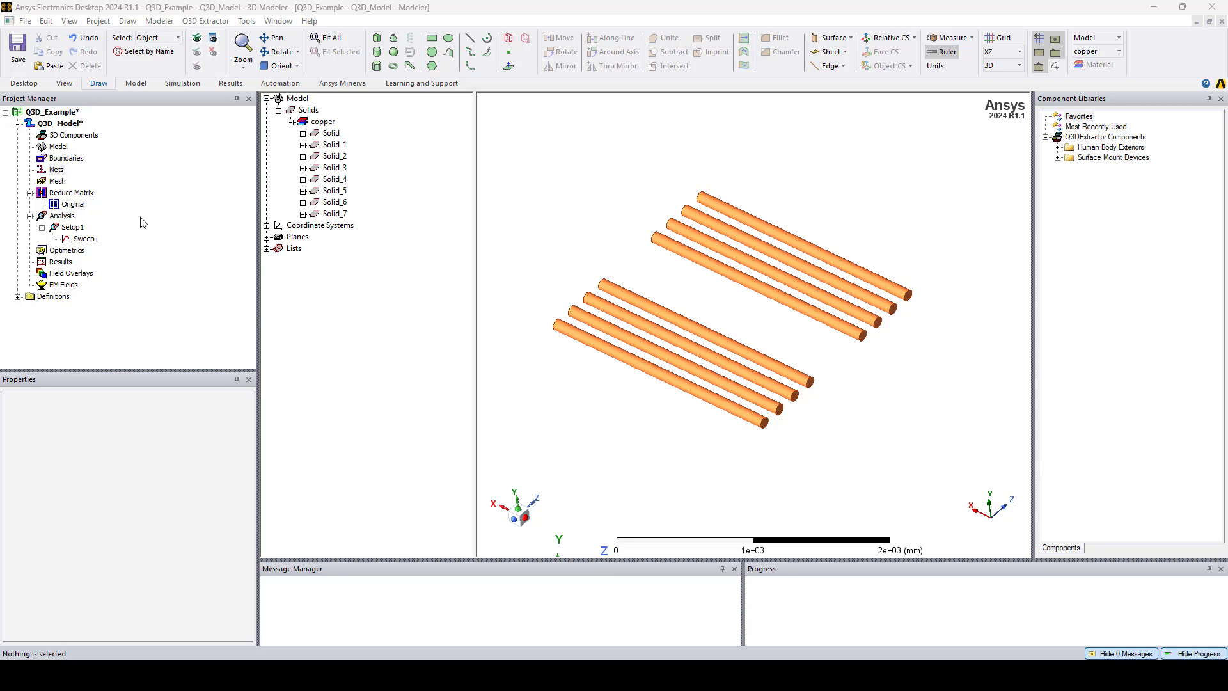
Auto-identify the signal nets of the eight copper conductors.
{"action": "right_click", "coordinate": [57, 170]}
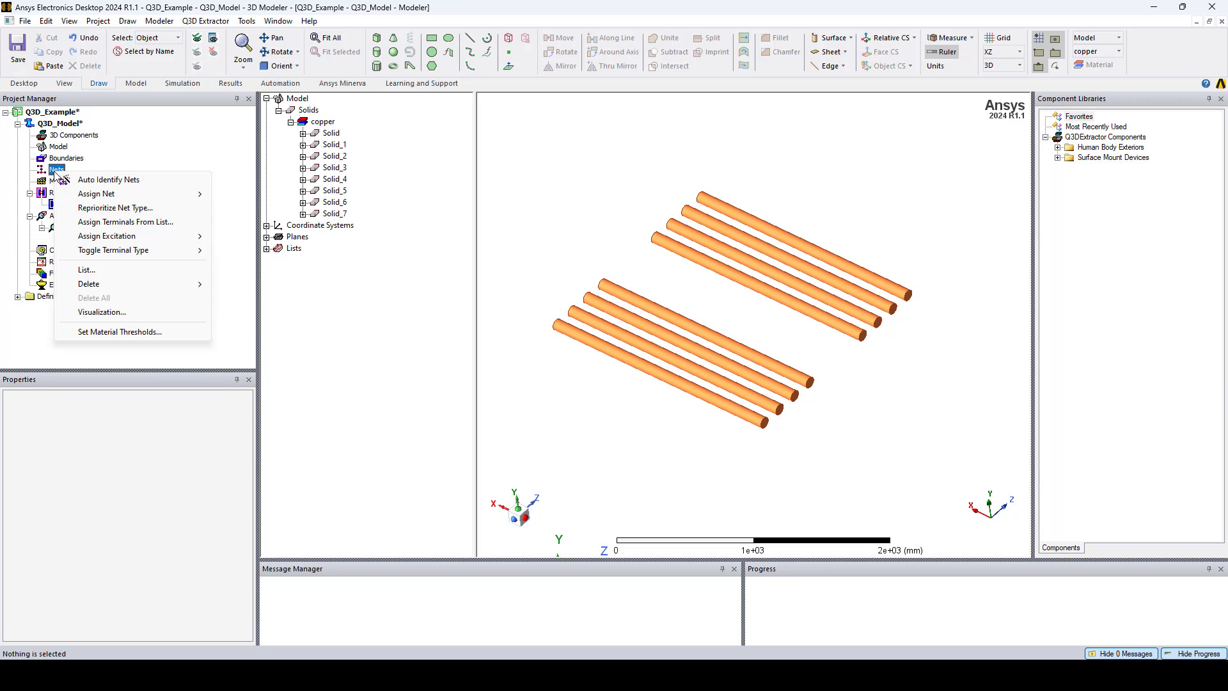
{"action": "left_click", "coordinate": [88, 182]}
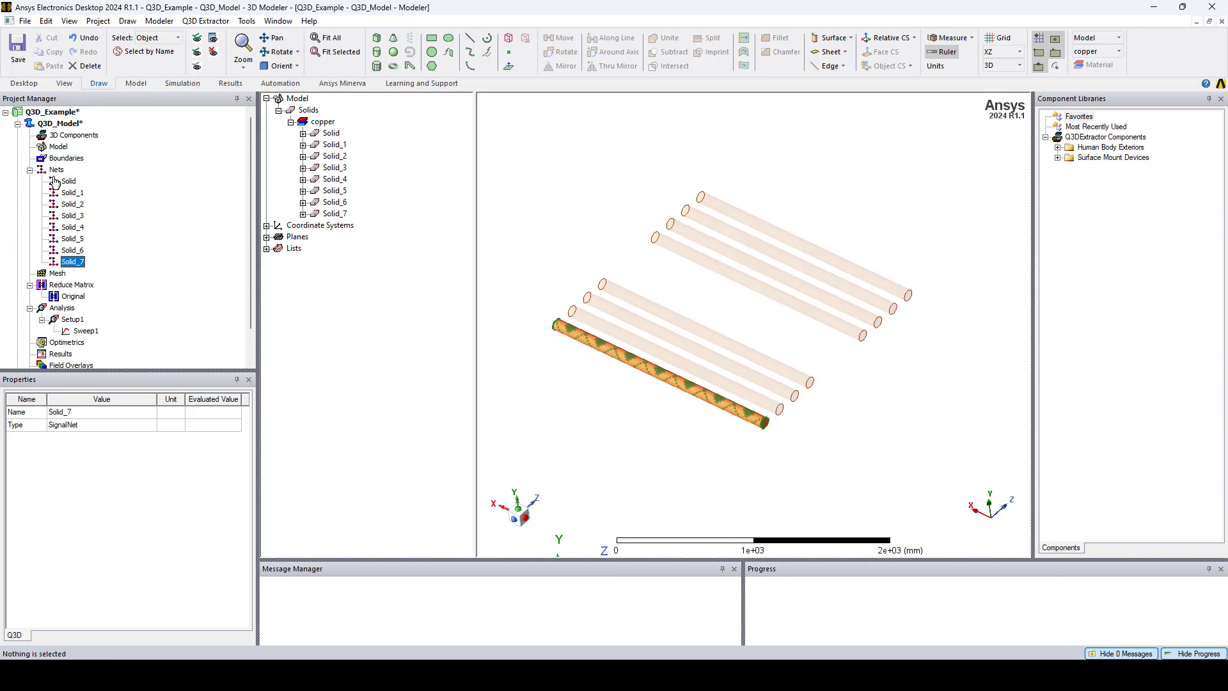
Review the identified nets one by one from Solid to Solid_7, checking which conductor each one covers, and clear the selection.
{"action": "left_click", "coordinate": [68, 182]}
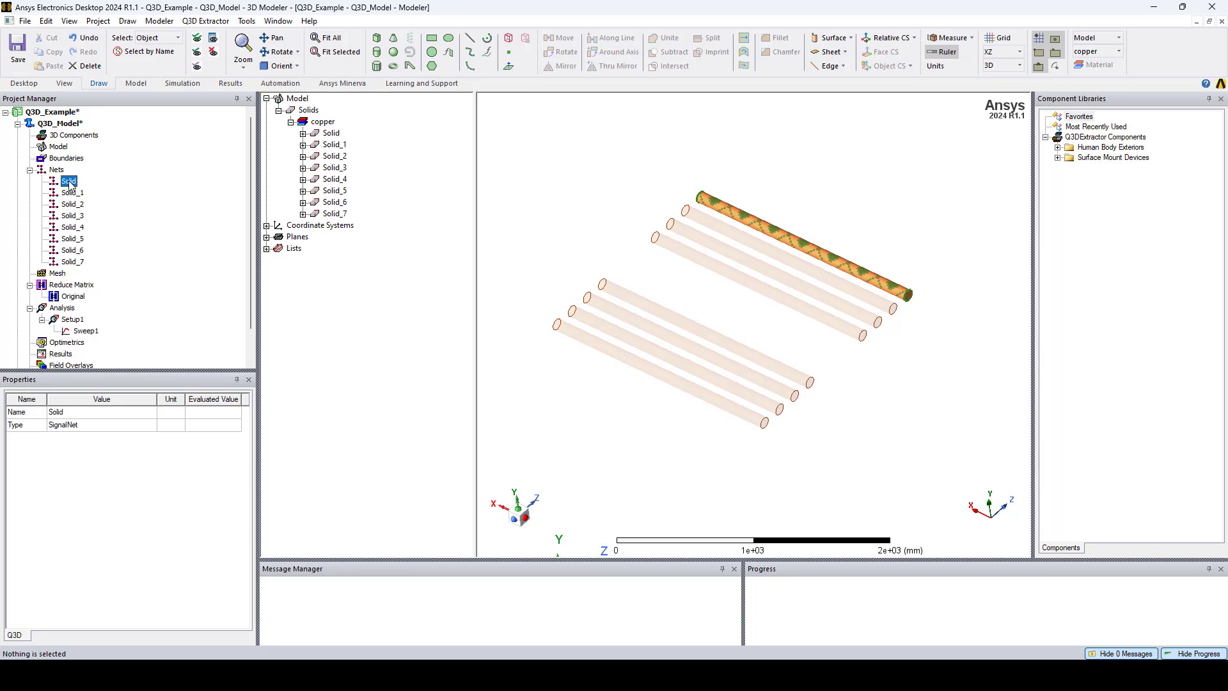
{"action": "key", "text": "Down"}
{"action": "key", "text": "Down"}
{"action": "key", "text": "Down"}
{"action": "key", "text": "Down"}
{"action": "key", "text": "Down"}
{"action": "key", "text": "Down"}
{"action": "key", "text": "Down"}
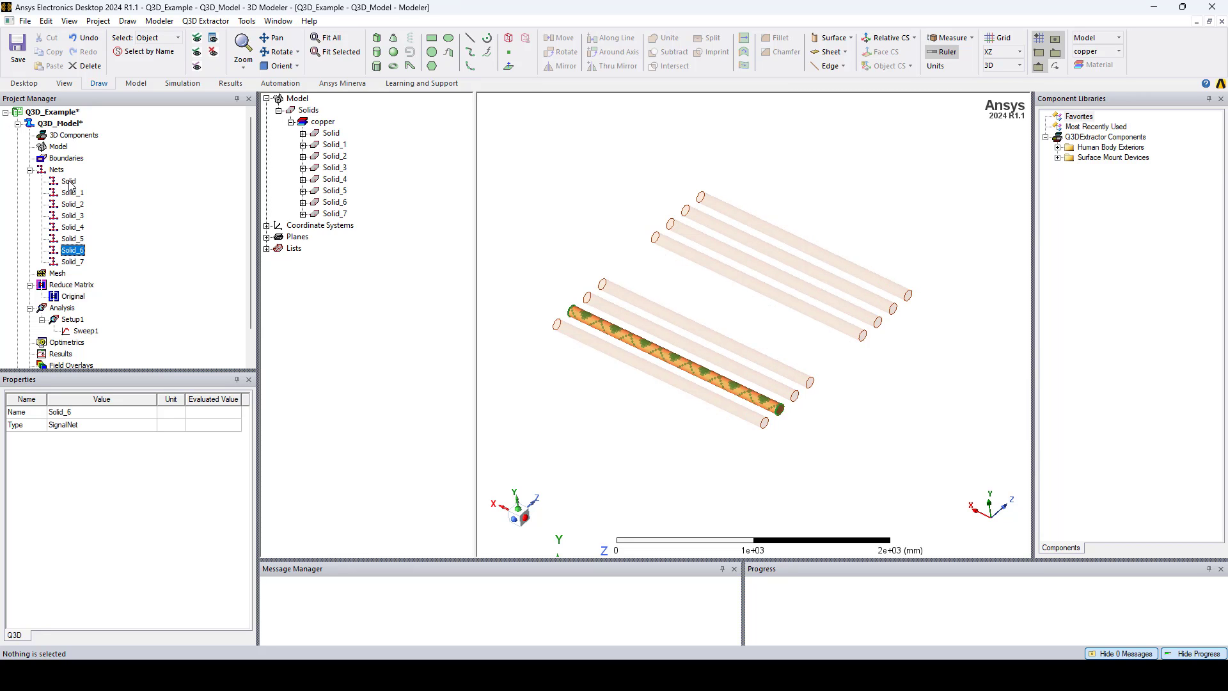
{"action": "left_click", "coordinate": [69, 183]}
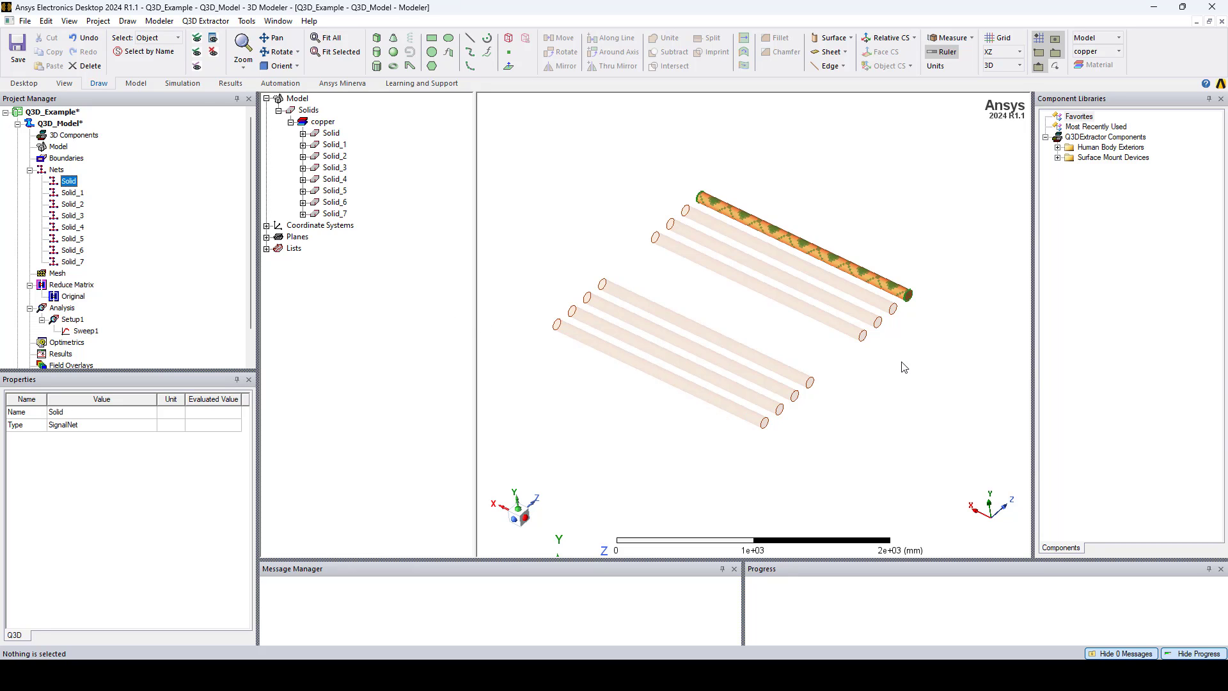
{"action": "left_click", "coordinate": [920, 349]}
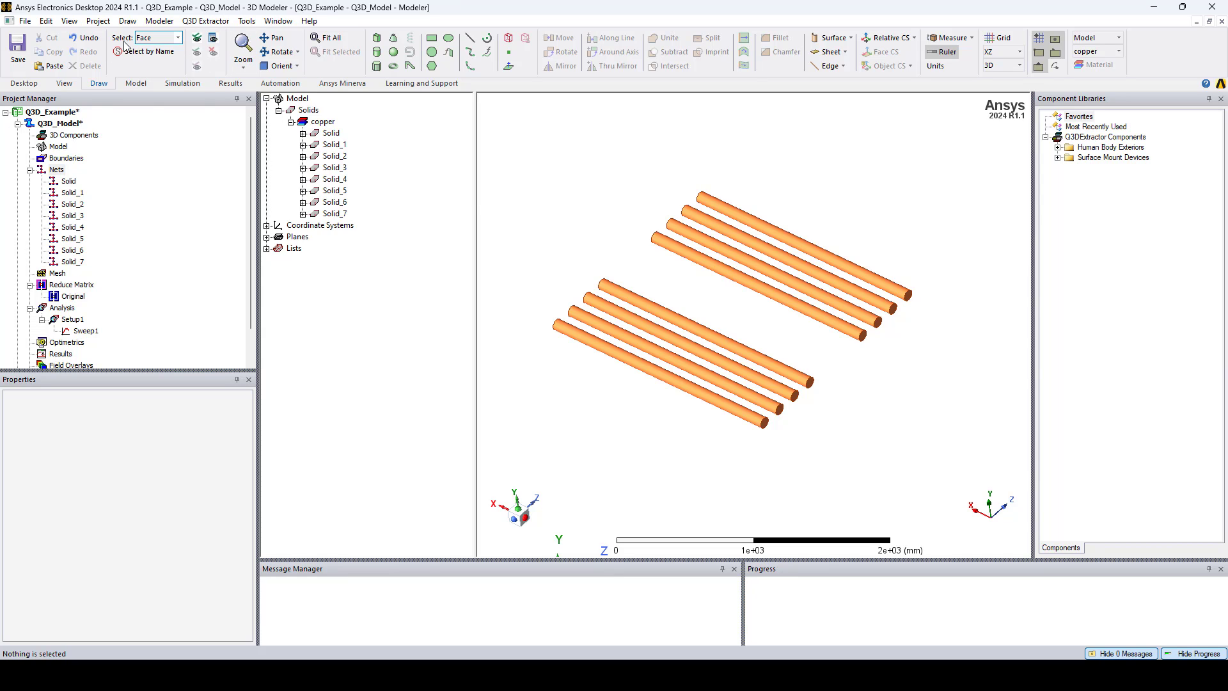
With face selection active, assign a constant-voltage source to the negative-X end face of the conductor Solid.
{"action": "left_click", "coordinate": [173, 43]}
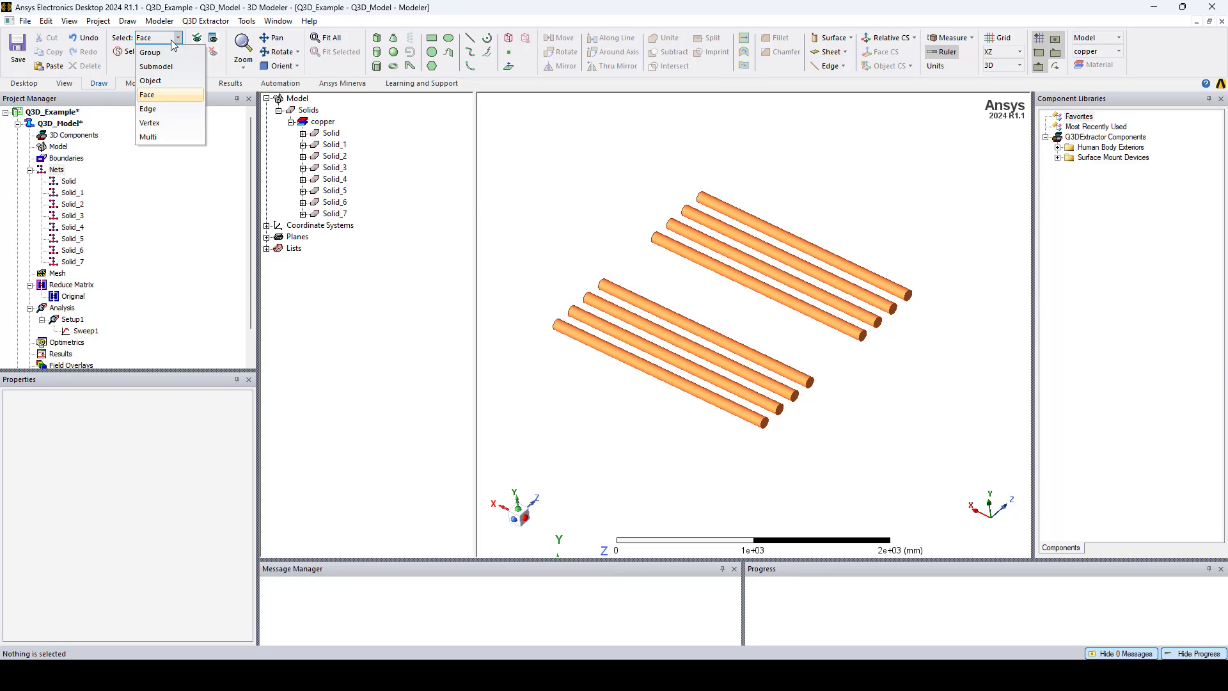
{"action": "left_click", "coordinate": [174, 92]}
{"action": "scroll", "coordinate": [898, 293], "scroll_direction": "up", "scroll_amount": 3}
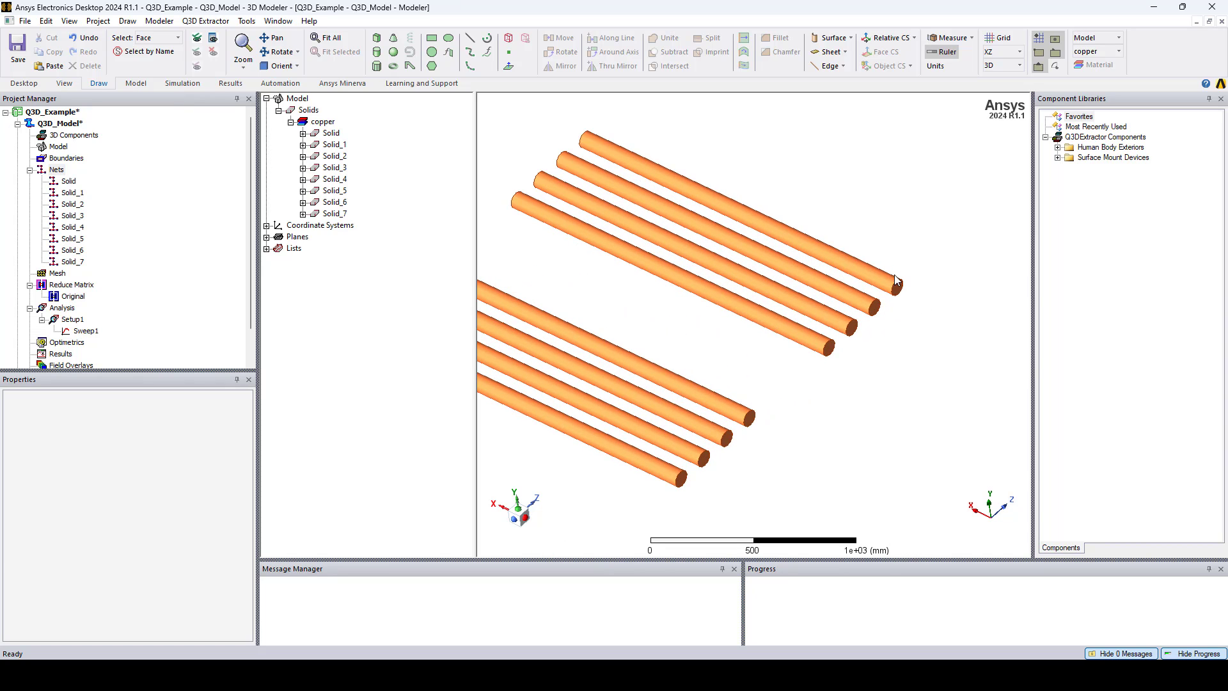
{"action": "left_click", "coordinate": [897, 288]}
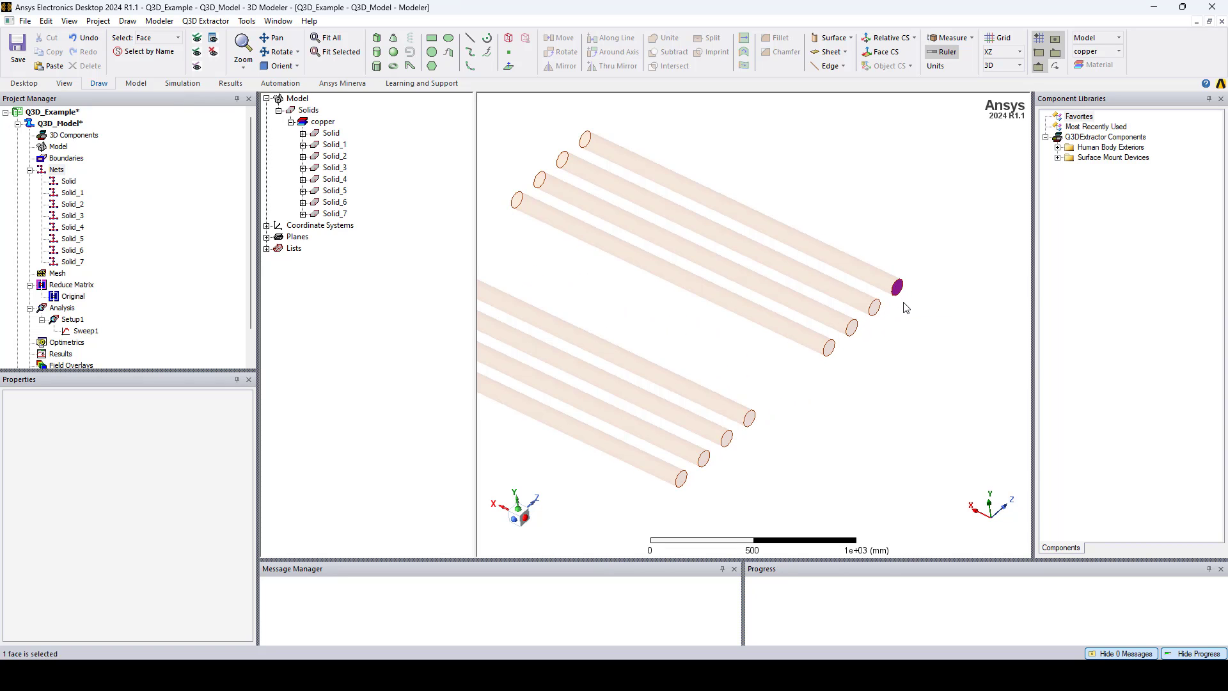
{"action": "right_click", "coordinate": [904, 303]}
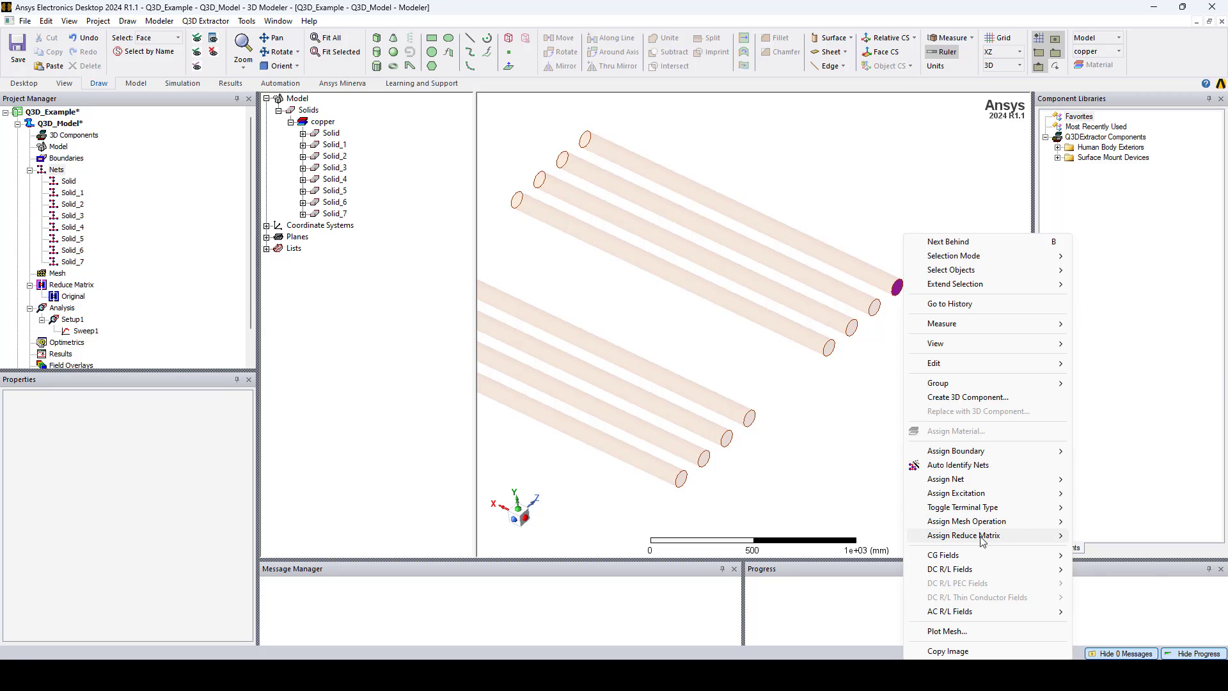
{"action": "mouse_move", "coordinate": [981, 494]}
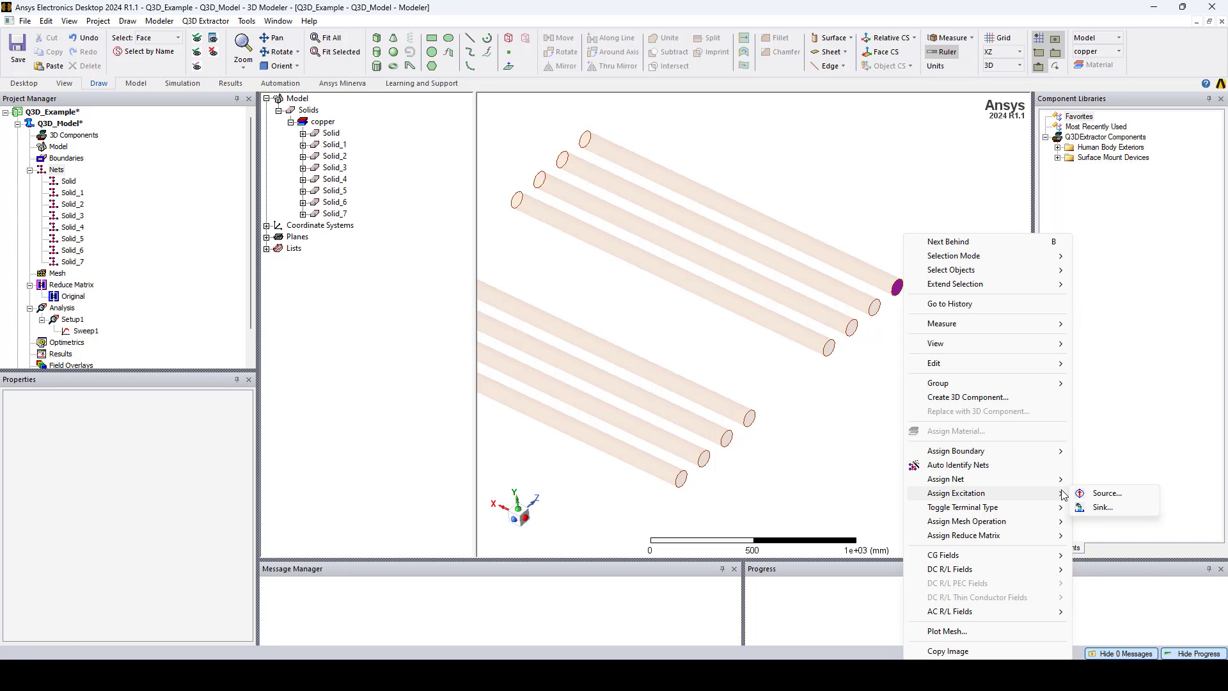
{"action": "left_click", "coordinate": [1101, 496]}
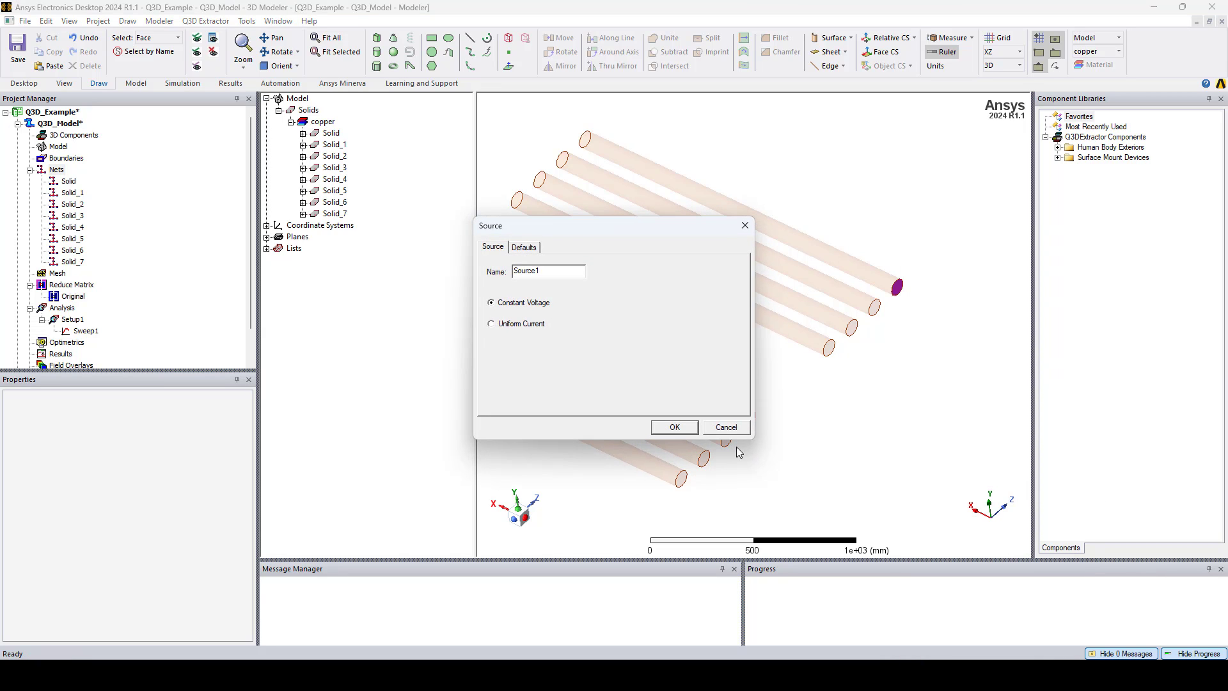
{"action": "left_click", "coordinate": [674, 427]}
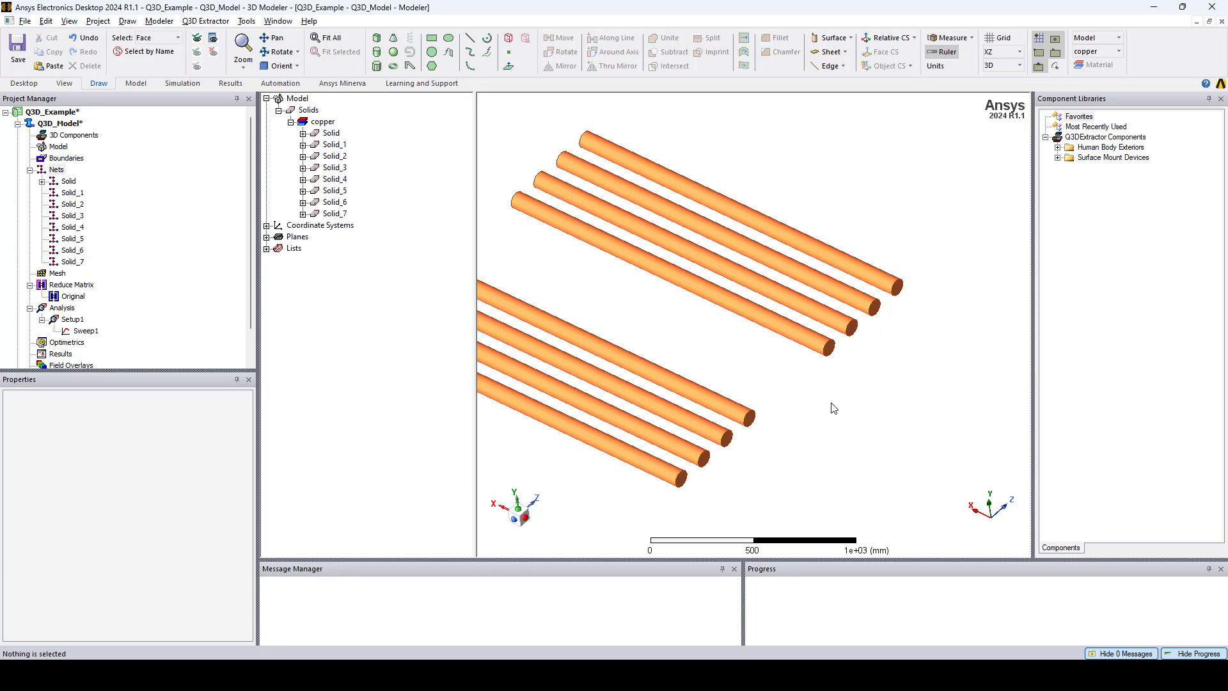
Assign a constant-voltage sink to the positive-X end face of the conductor Solid.
{"action": "mouse_move", "coordinate": [833, 408]}
{"action": "left_mouse_down", "text": "alt"}
{"action": "mouse_move", "coordinate": [872, 373]}
{"action": "mouse_move", "coordinate": [946, 412]}
{"action": "mouse_move", "coordinate": [865, 420]}
{"action": "mouse_move", "coordinate": [679, 347]}
{"action": "left_mouse_up", "text": "alt"}
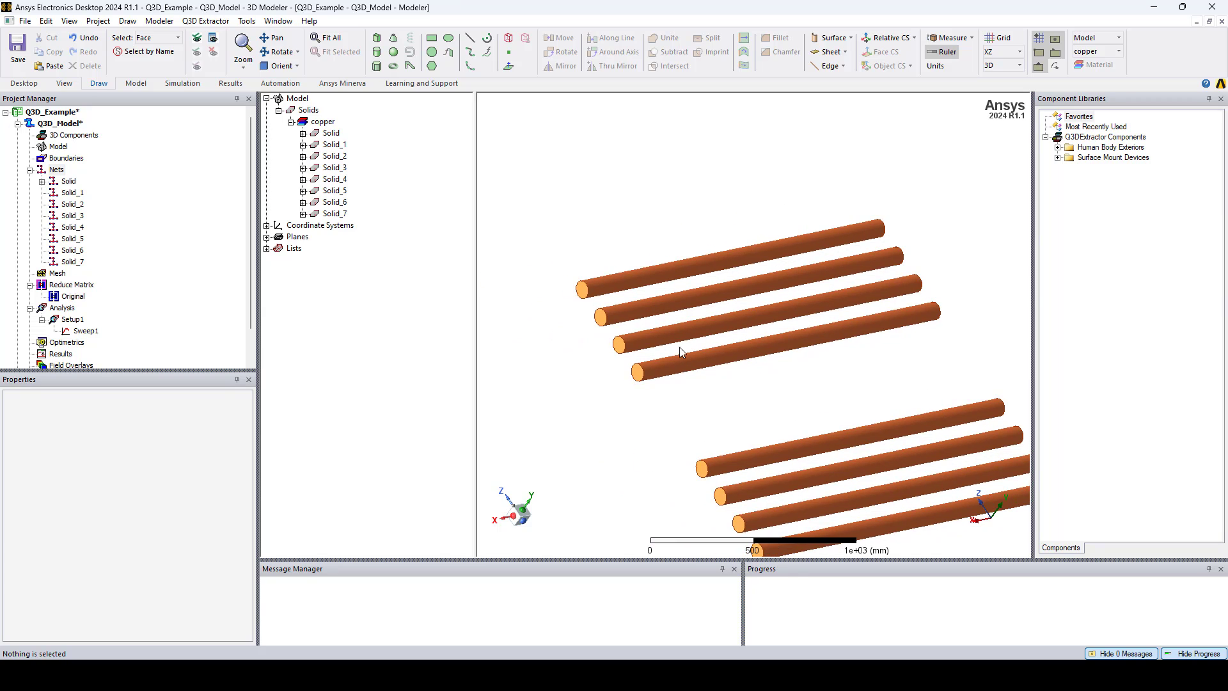
{"action": "left_click", "coordinate": [584, 288]}
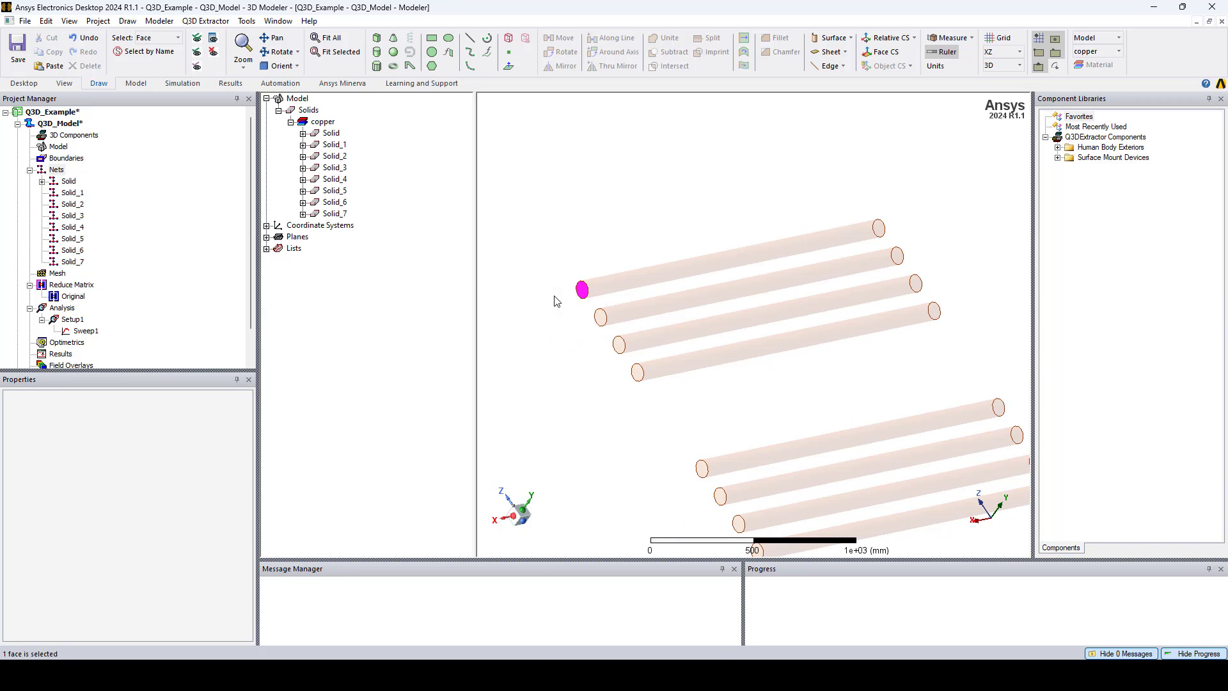
{"action": "right_click", "coordinate": [554, 298]}
{"action": "mouse_move", "coordinate": [605, 497]}
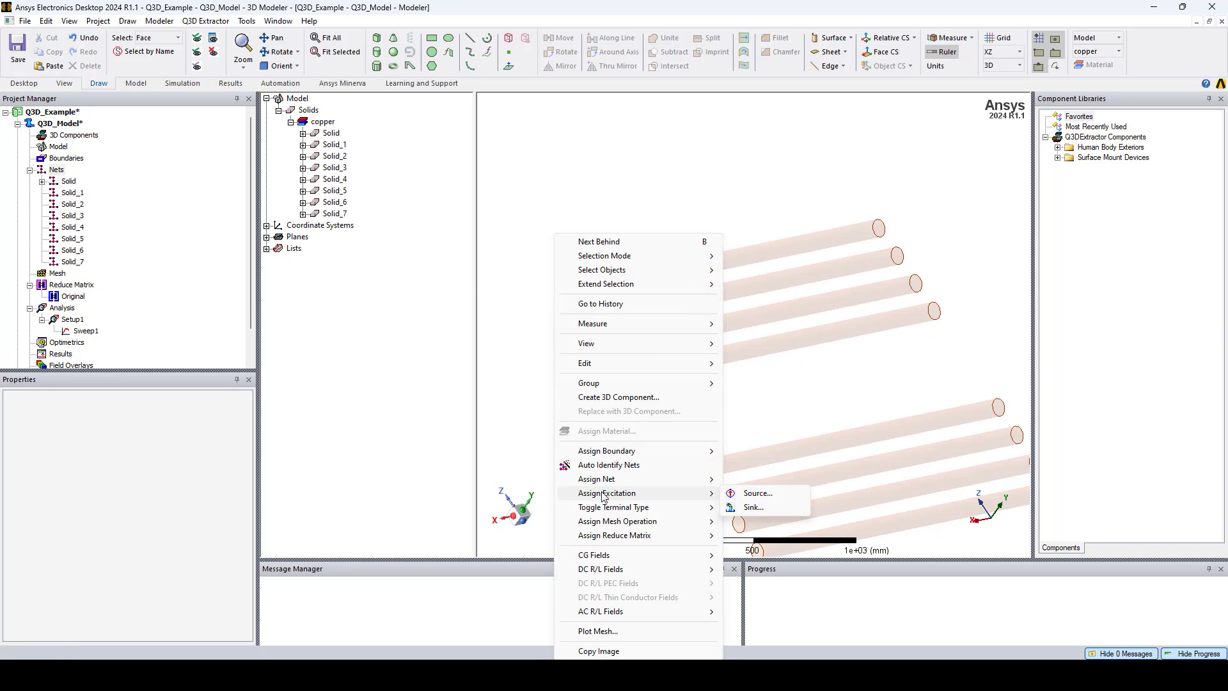
{"action": "left_click", "coordinate": [748, 508]}
{"action": "left_click", "coordinate": [661, 430]}
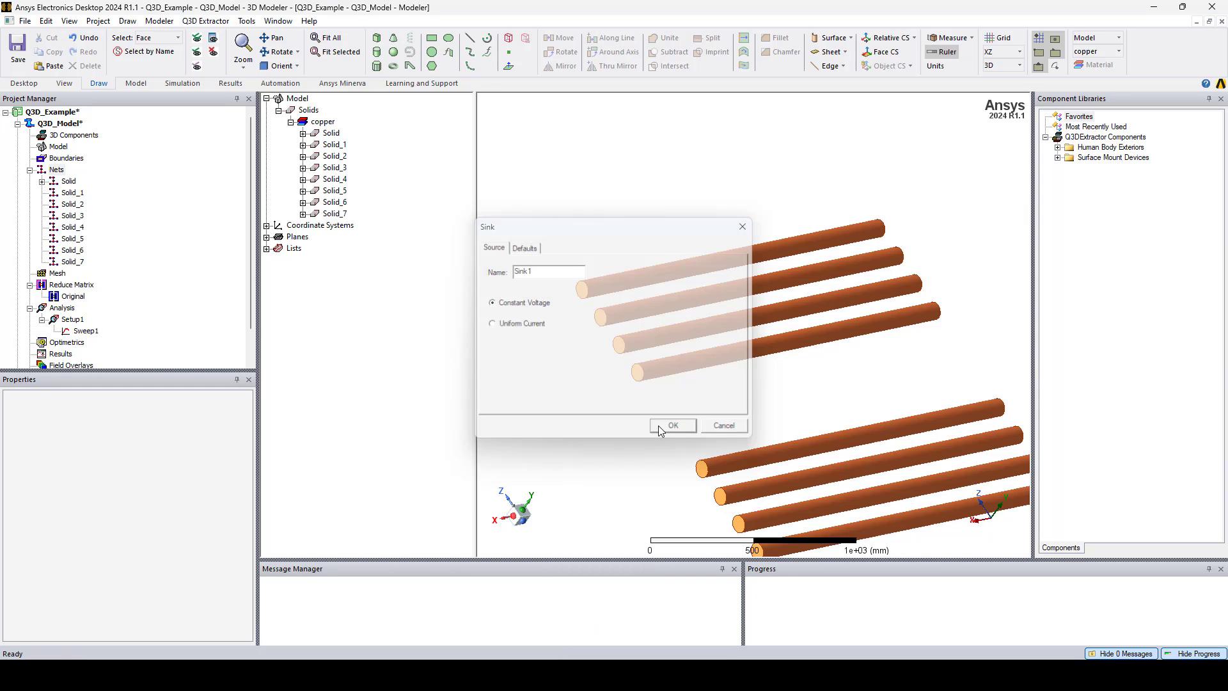
Assign a constant-voltage source to the negative-X end face of the conductor Solid_1.
{"action": "left_click_drag", "start_coordinate": [722, 419], "coordinate": [609, 349], "text": "alt"}
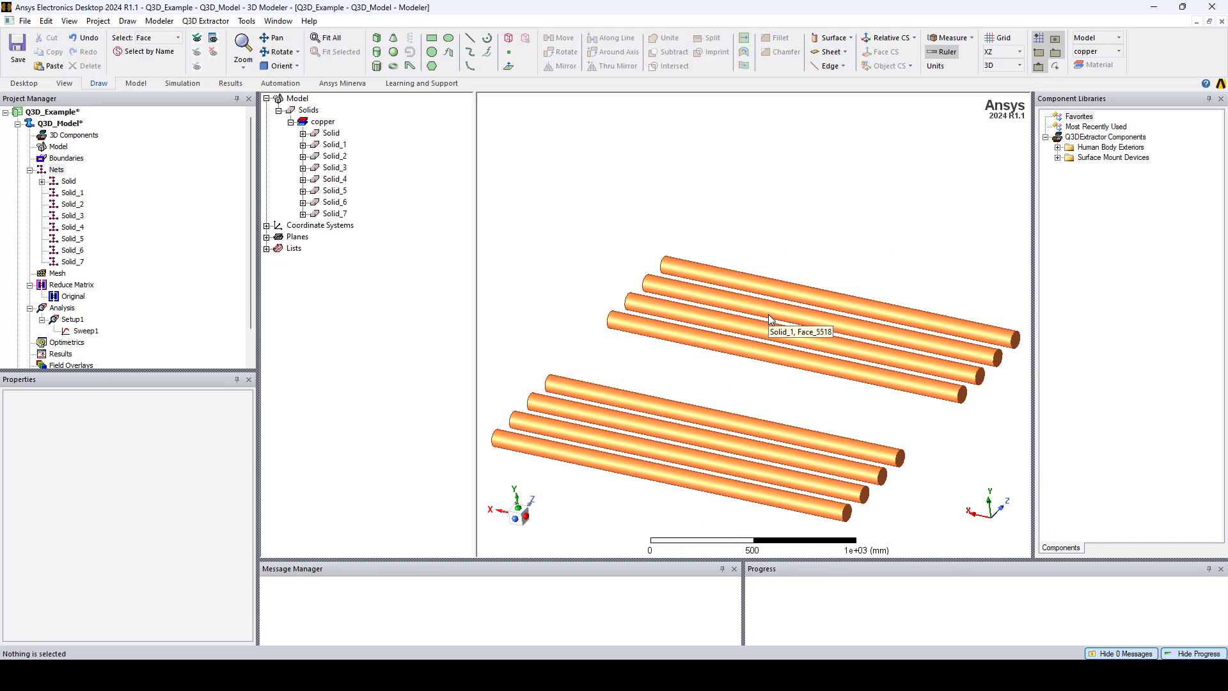
{"action": "left_click", "coordinate": [998, 358]}
{"action": "left_click_drag", "start_coordinate": [991, 401], "coordinate": [932, 386], "text": "shift"}
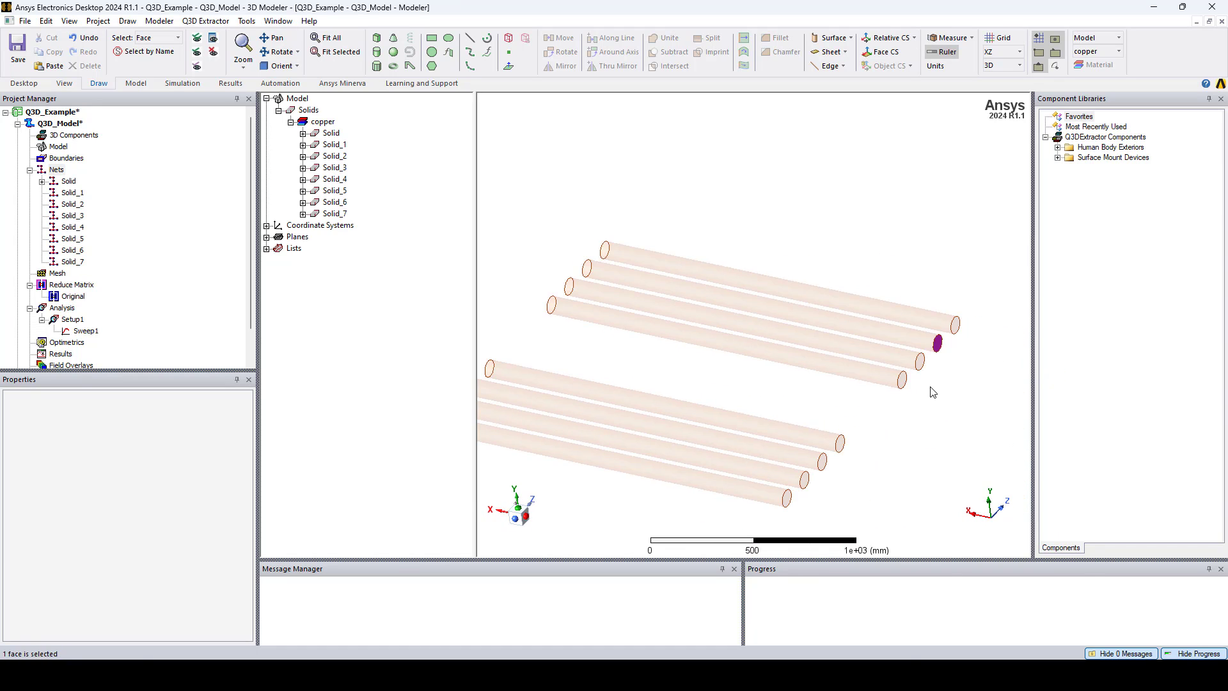
{"action": "right_click", "coordinate": [920, 388]}
{"action": "mouse_move", "coordinate": [982, 496]}
{"action": "left_click", "coordinate": [1121, 493]}
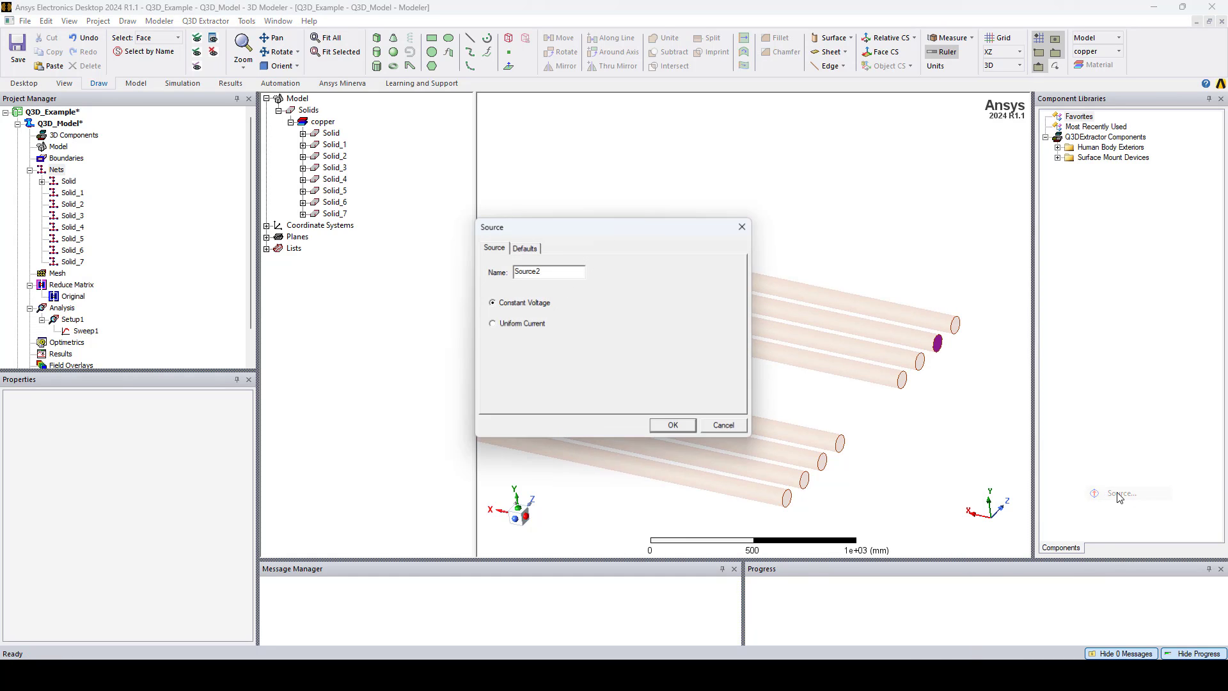
{"action": "left_click", "coordinate": [668, 425]}
Assign a sink excitation to the positive-X end face of the conductor Solid_1.
{"action": "left_click_drag", "start_coordinate": [745, 341], "coordinate": [828, 367], "text": "alt"}
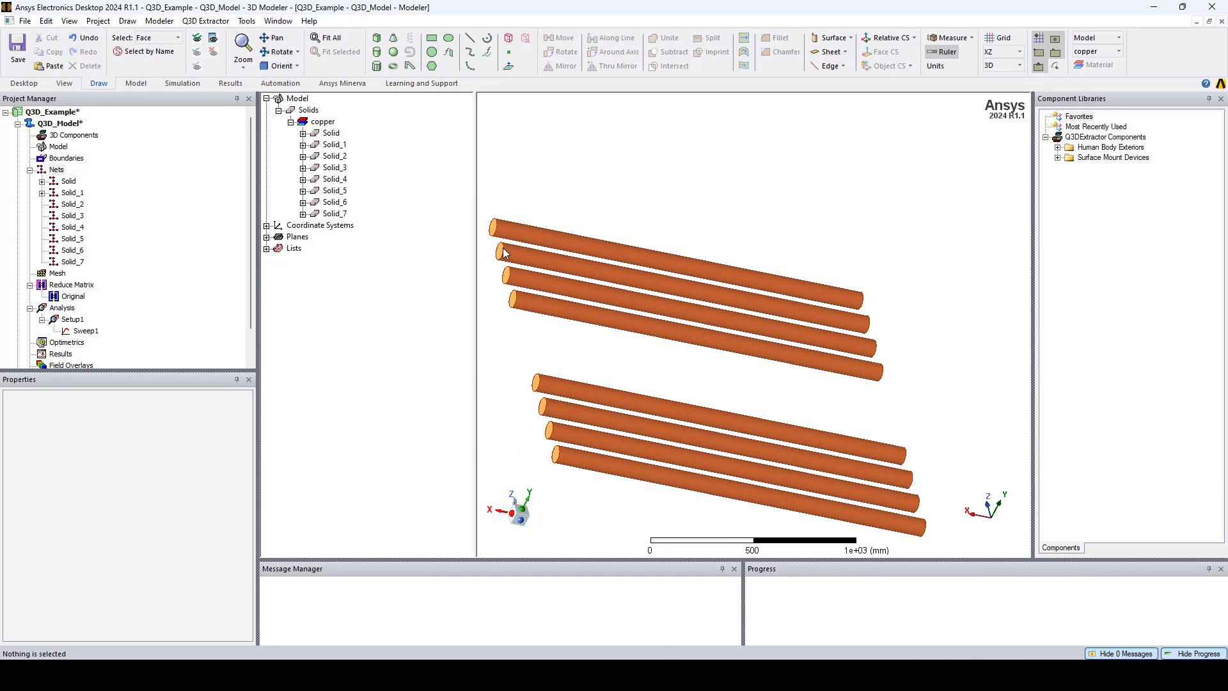
{"action": "left_click", "coordinate": [500, 255]}
{"action": "right_click", "coordinate": [499, 254]}
{"action": "mouse_move", "coordinate": [620, 491]}
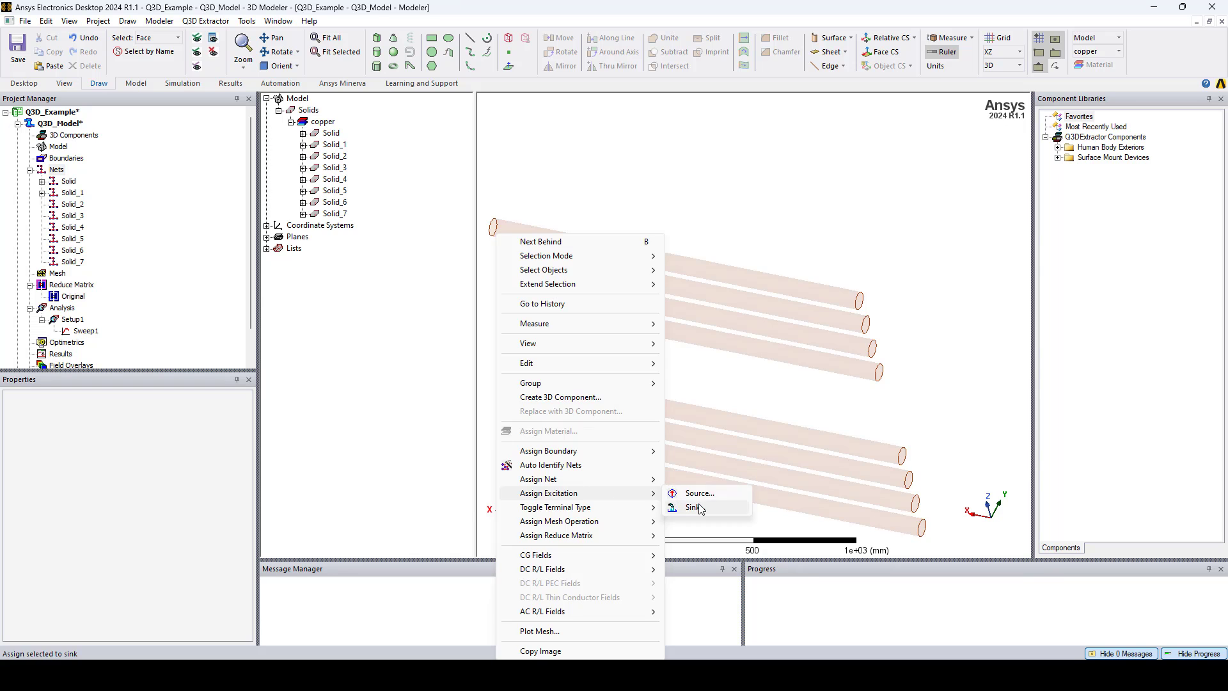
{"action": "left_click", "coordinate": [692, 504]}
{"action": "left_click", "coordinate": [672, 429]}
Assign a source excitation to the negative-X end face of the conductor Solid_2.
{"action": "left_click", "coordinate": [955, 353]}
{"action": "right_click", "coordinate": [955, 353]}
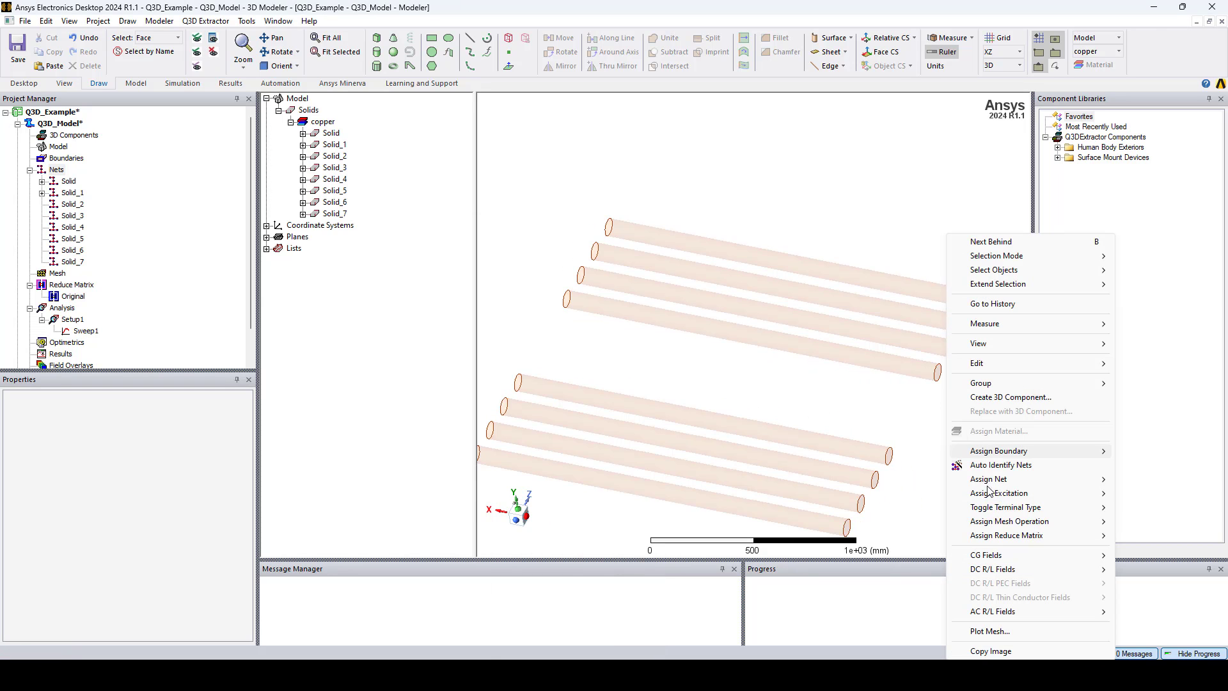
{"action": "mouse_move", "coordinate": [1087, 496]}
{"action": "left_click", "coordinate": [1145, 496]}
{"action": "left_click", "coordinate": [679, 430]}
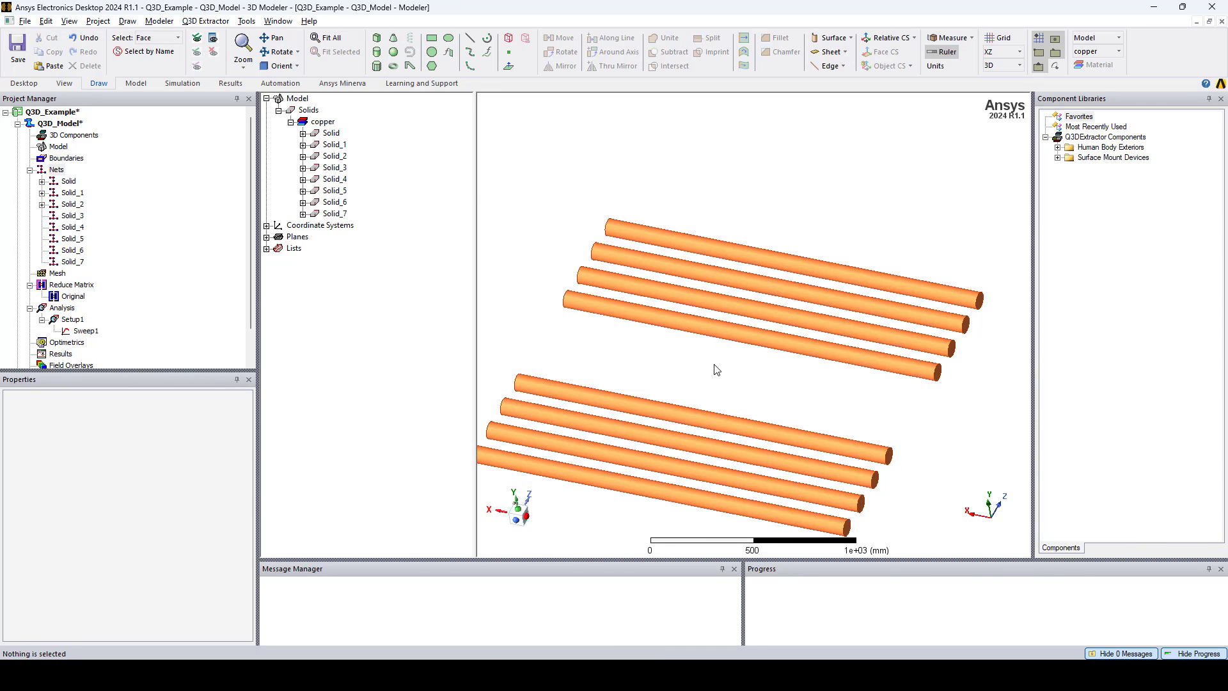
Assign a sink excitation to the positive-X end face of the conductor Solid_2.
{"action": "middle_click_drag", "start_coordinate": [715, 366], "coordinate": [799, 367]}
{"action": "left_click", "coordinate": [538, 289]}
{"action": "right_click", "coordinate": [515, 313]}
{"action": "mouse_move", "coordinate": [629, 493]}
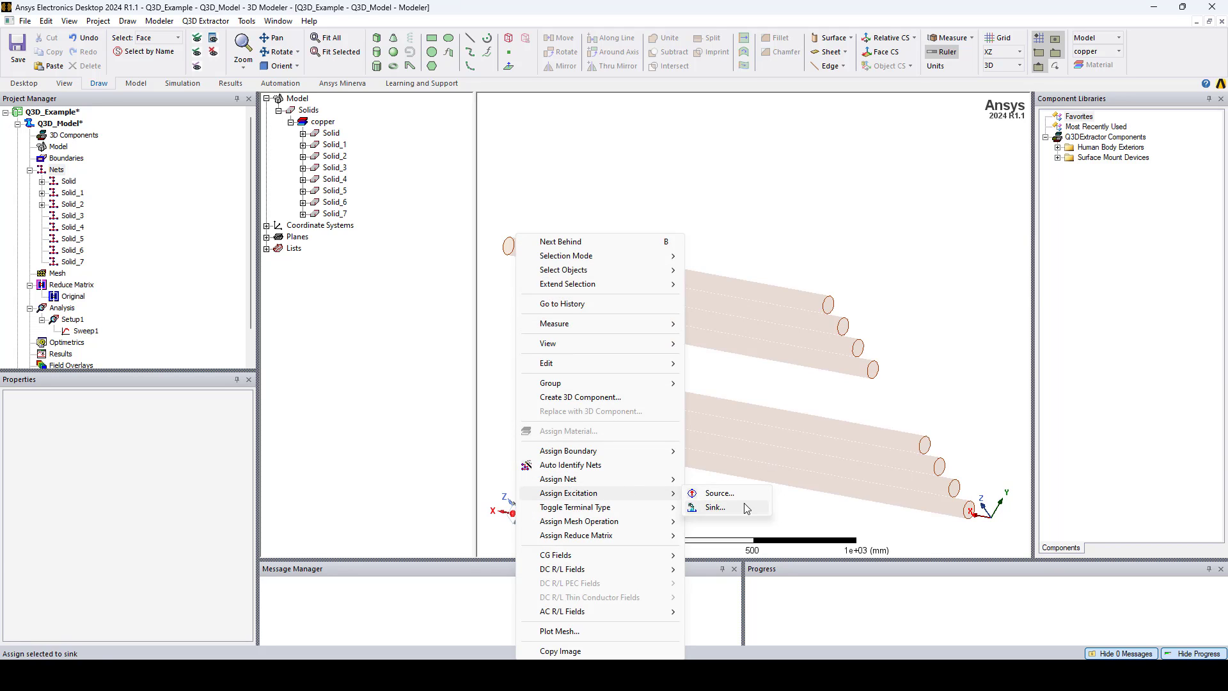
{"action": "left_click", "coordinate": [741, 507]}
{"action": "left_click", "coordinate": [672, 430]}
Assign a source excitation to the negative-X end face of the conductor Solid_3.
{"action": "middle_click_drag", "start_coordinate": [748, 398], "coordinate": [603, 304]}
{"action": "left_click", "coordinate": [965, 371]}
{"action": "right_click", "coordinate": [965, 374]}
{"action": "mouse_move", "coordinate": [1087, 497]}
{"action": "left_click", "coordinate": [1145, 496]}
{"action": "left_click", "coordinate": [673, 428]}
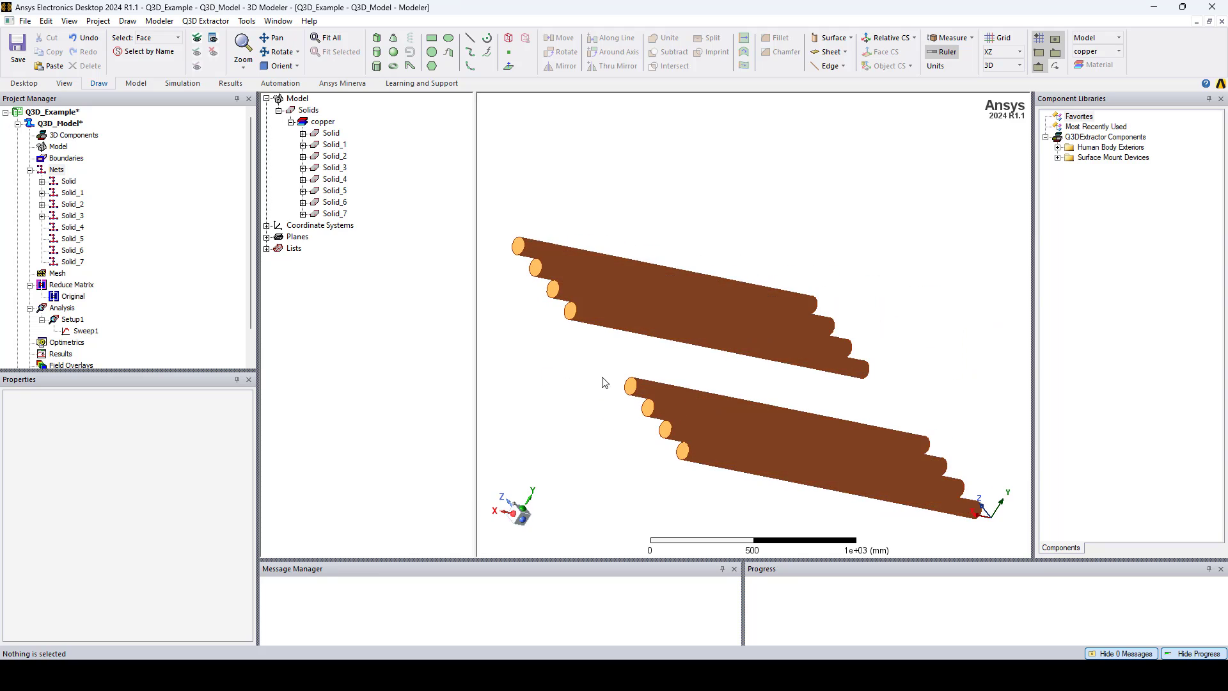
Assign a sink excitation to the positive-X end face of the conductor Solid_3.
{"action": "left_click", "coordinate": [570, 311]}
{"action": "right_click", "coordinate": [567, 313]}
{"action": "mouse_move", "coordinate": [673, 496]}
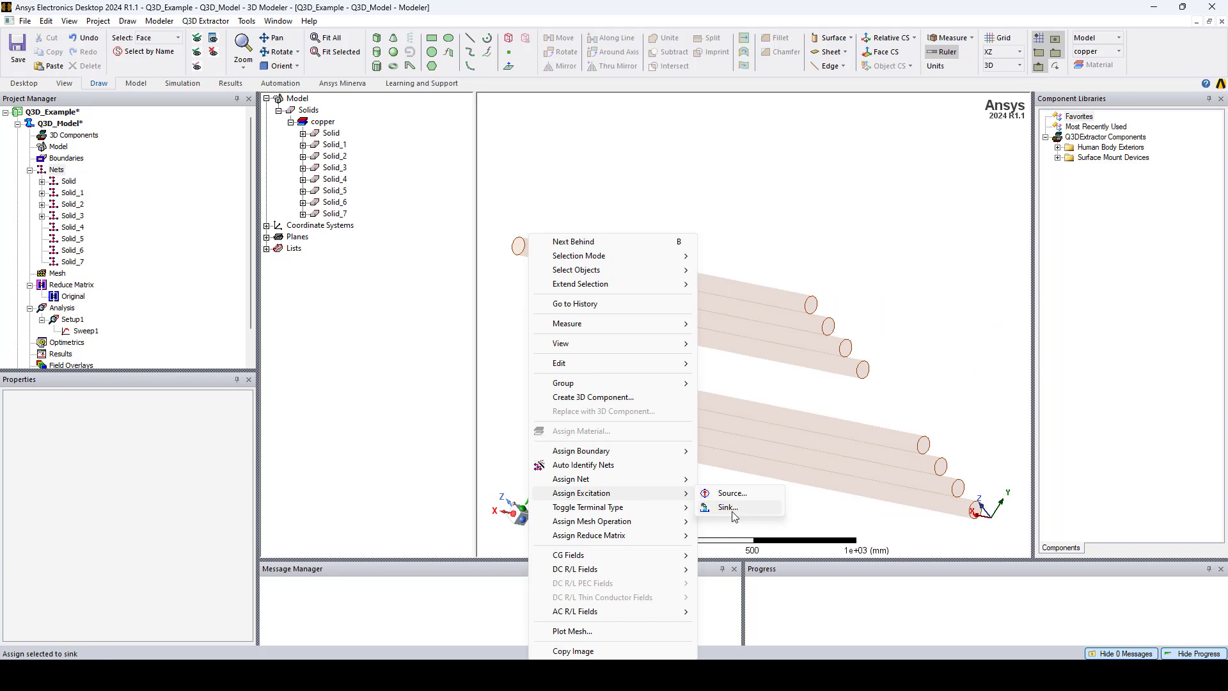
{"action": "left_click", "coordinate": [729, 508]}
{"action": "left_click", "coordinate": [667, 429]}
Assign a source excitation to the positive-X end face of Solid_4, the first conductor of the second group.
{"action": "mouse_move", "coordinate": [631, 454]}
{"action": "middle_mouse_down"}
{"action": "mouse_move", "coordinate": [618, 447]}
{"action": "mouse_move", "coordinate": [612, 467]}
{"action": "middle_mouse_up"}
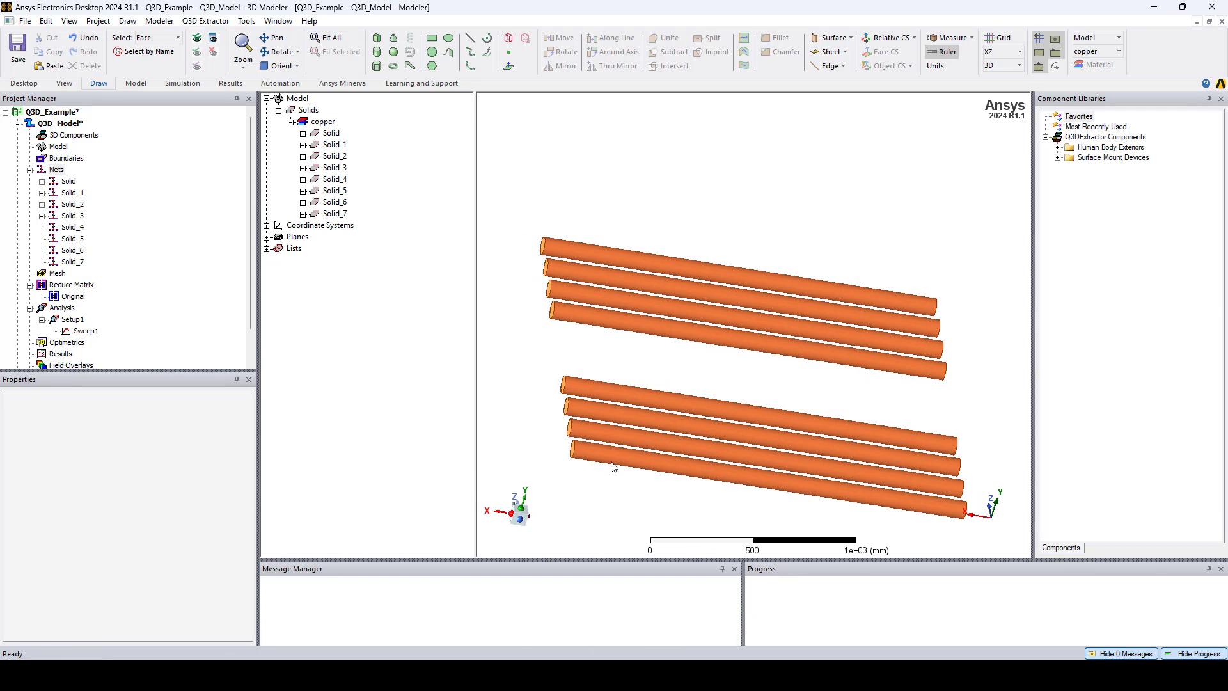
{"action": "middle_click_drag", "start_coordinate": [686, 495], "coordinate": [643, 378]}
{"action": "left_click", "coordinate": [643, 371]}
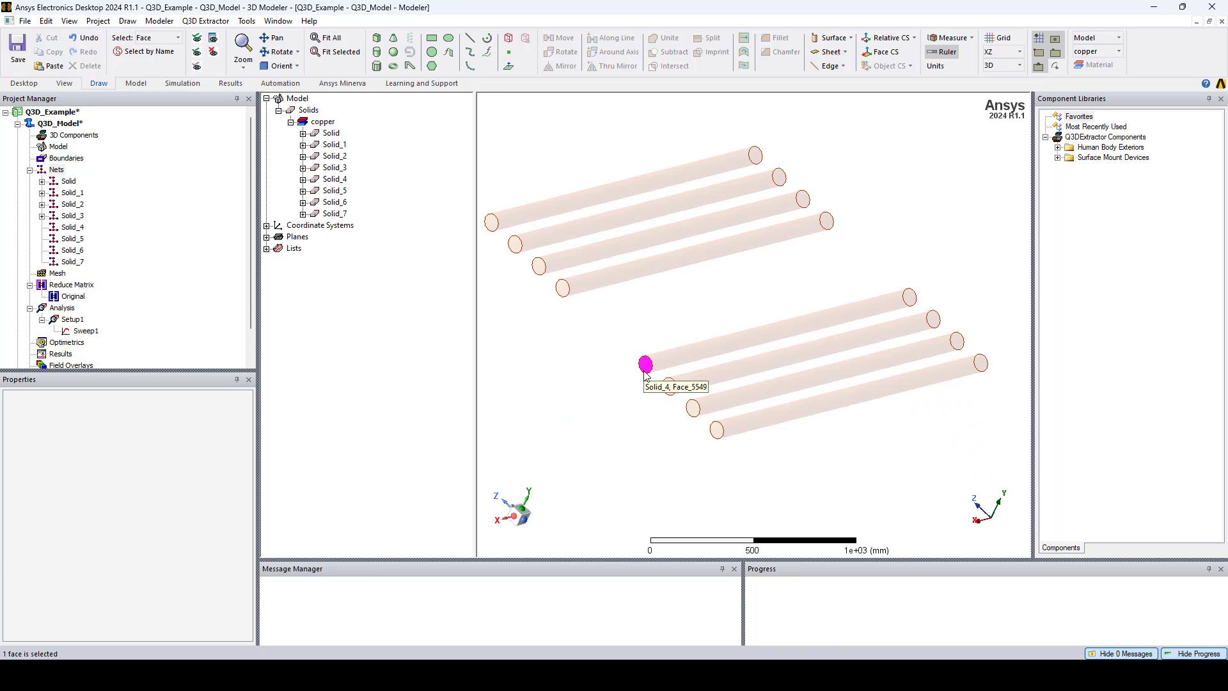
{"action": "right_click", "coordinate": [612, 387]}
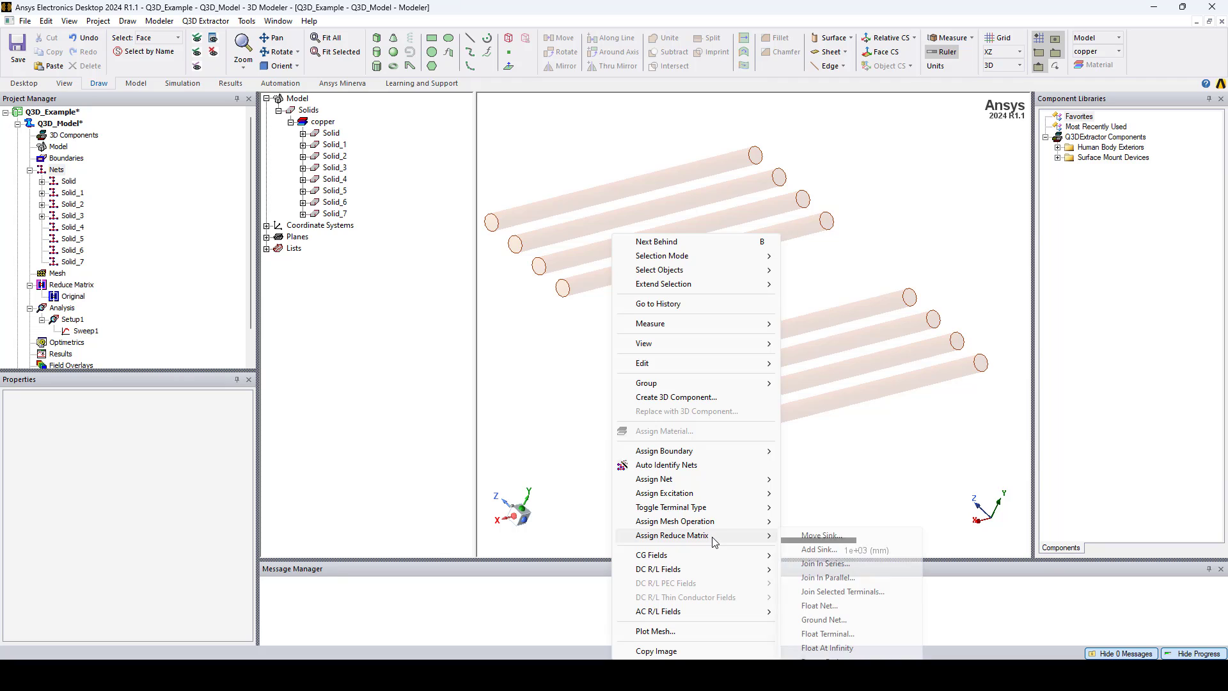
{"action": "mouse_move", "coordinate": [716, 493]}
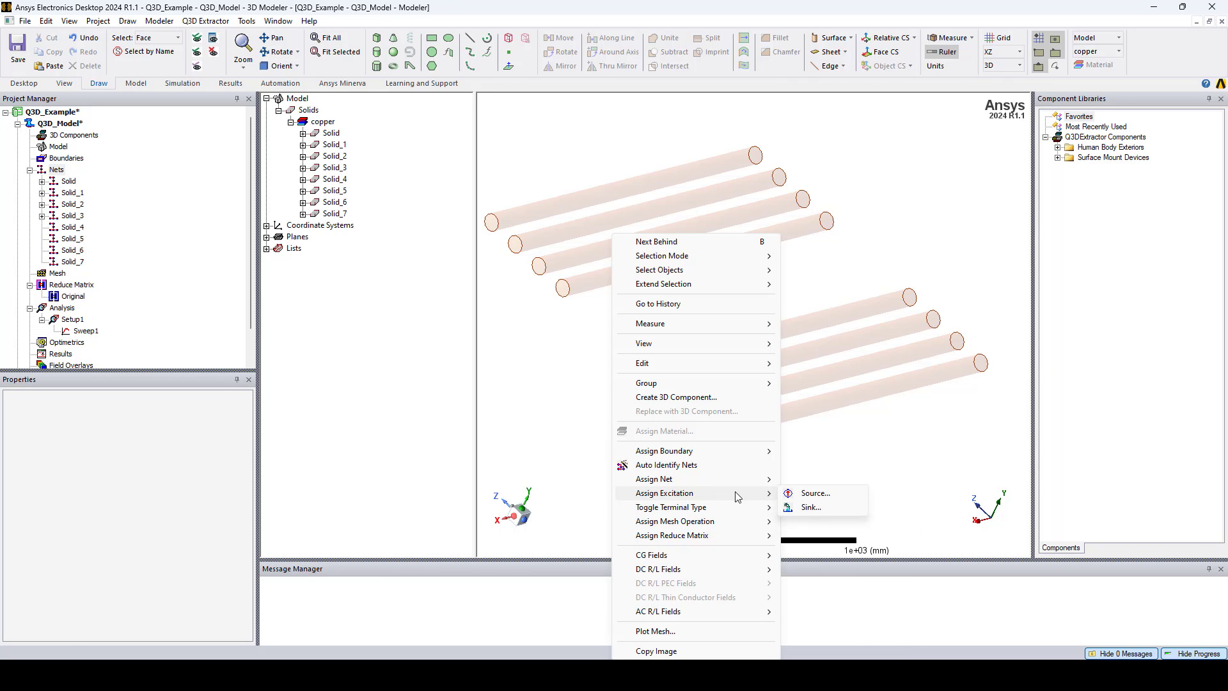
{"action": "left_click", "coordinate": [805, 494]}
{"action": "left_click", "coordinate": [667, 425]}
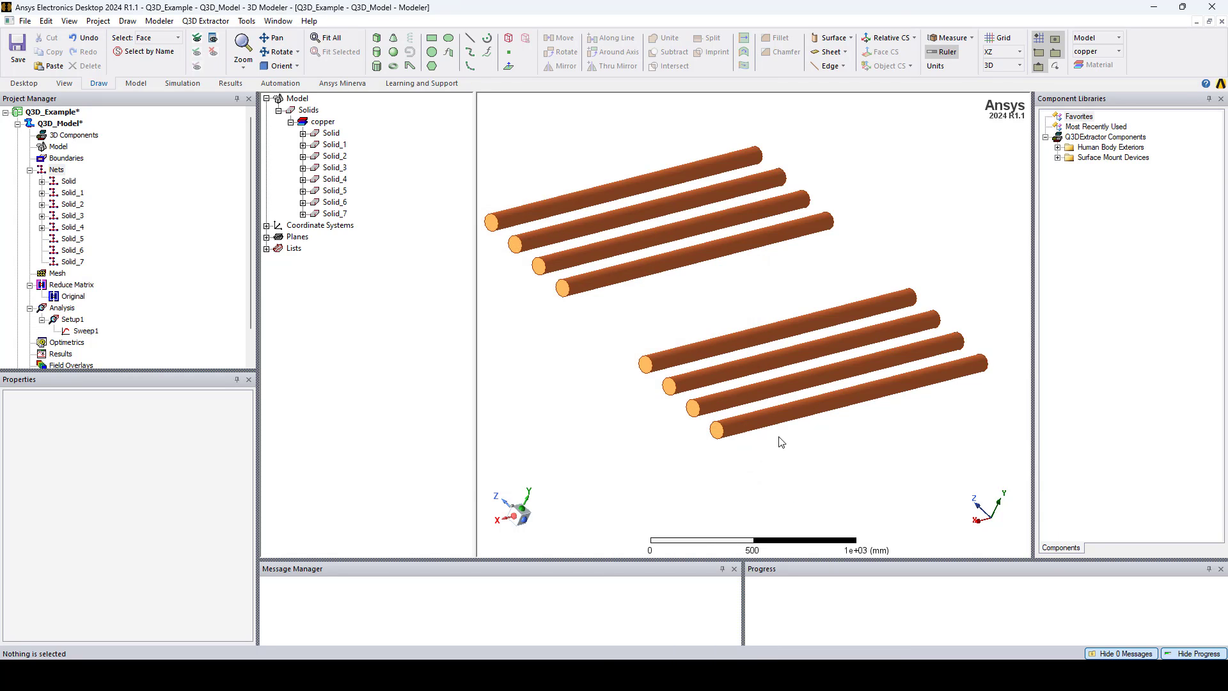
Assign a constant-voltage sink excitation to the negative-X end face of the conductor Solid_4.
{"action": "left_click_drag", "start_coordinate": [778, 439], "coordinate": [699, 493], "text": "alt"}
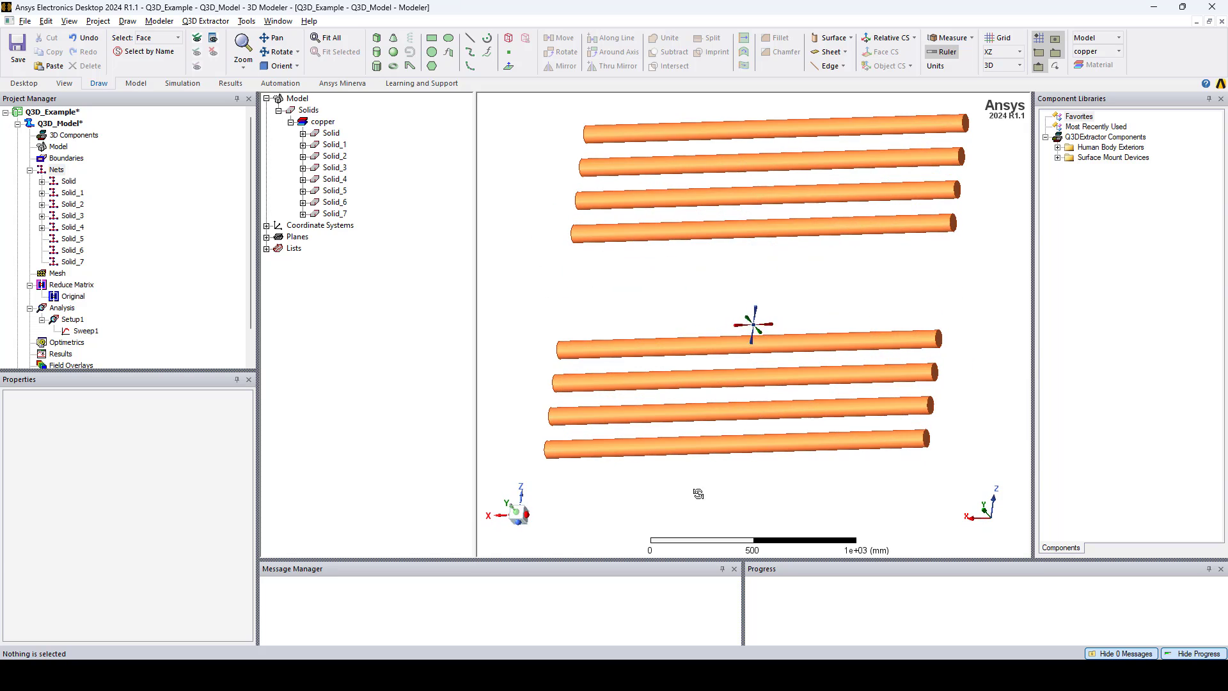
{"action": "left_click", "coordinate": [940, 351]}
{"action": "right_click", "coordinate": [942, 355]}
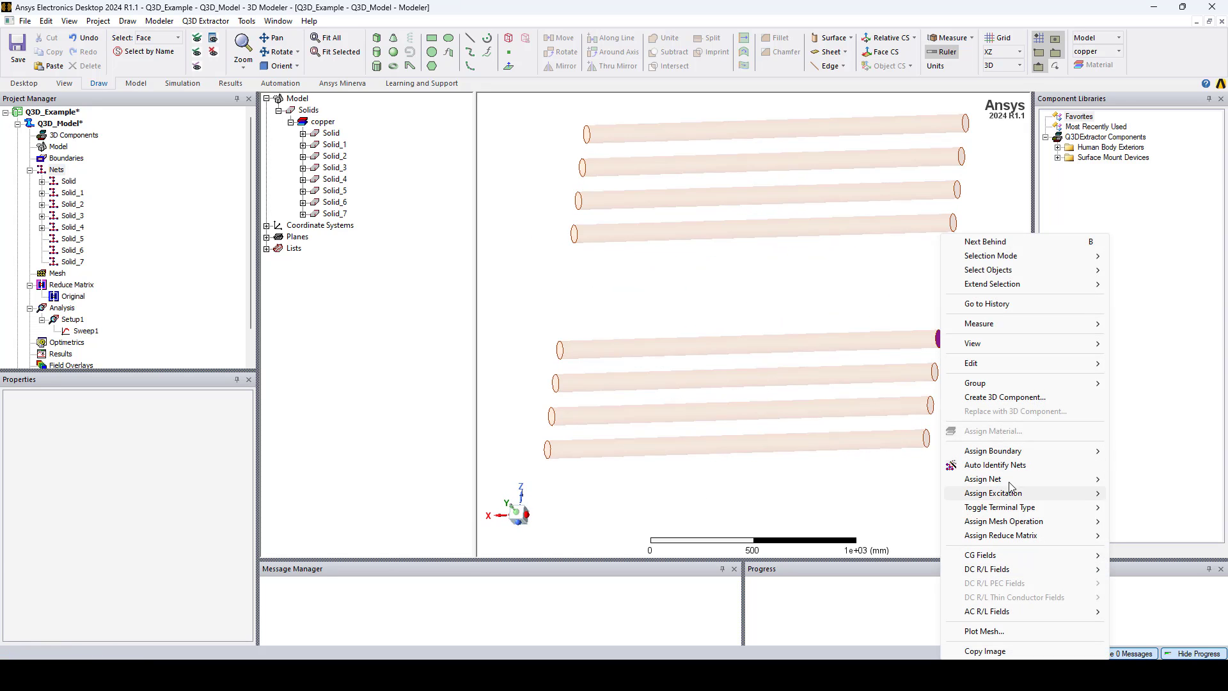
{"action": "mouse_move", "coordinate": [1010, 484]}
{"action": "left_click", "coordinate": [1139, 507]}
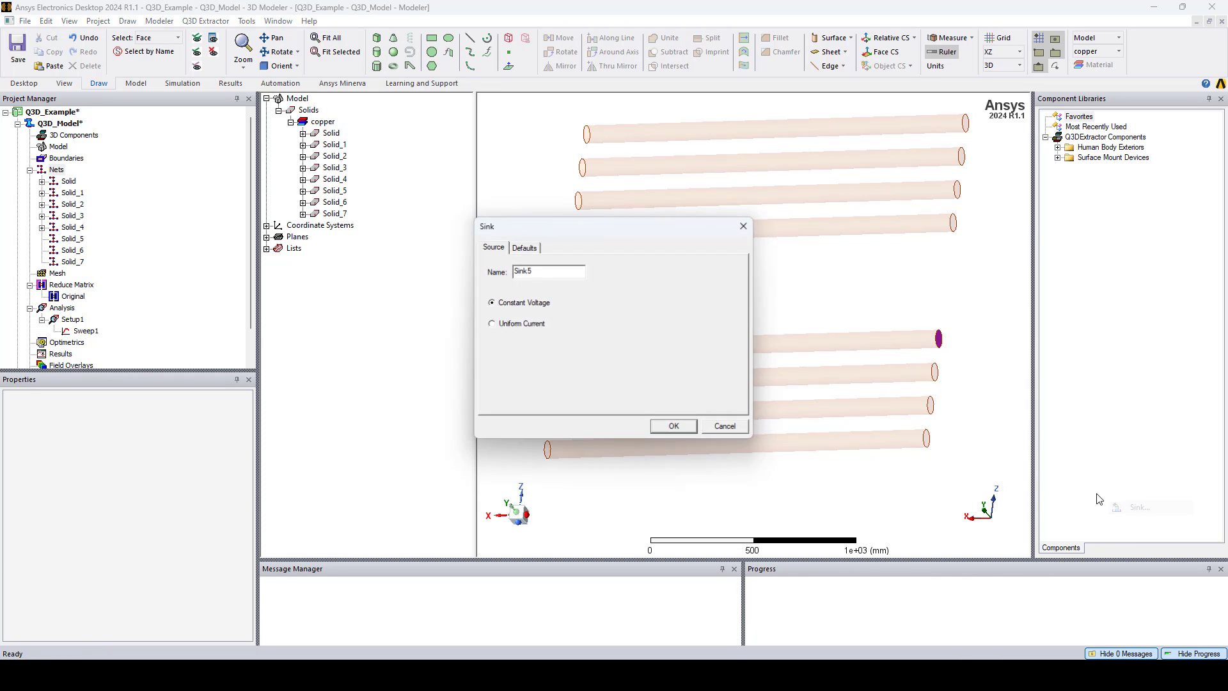
{"action": "left_click", "coordinate": [690, 435]}
Assign a source excitation to the positive-X end face of Solid_5, the second conductor of the second group.
{"action": "middle_click_drag", "start_coordinate": [770, 458], "coordinate": [860, 422]}
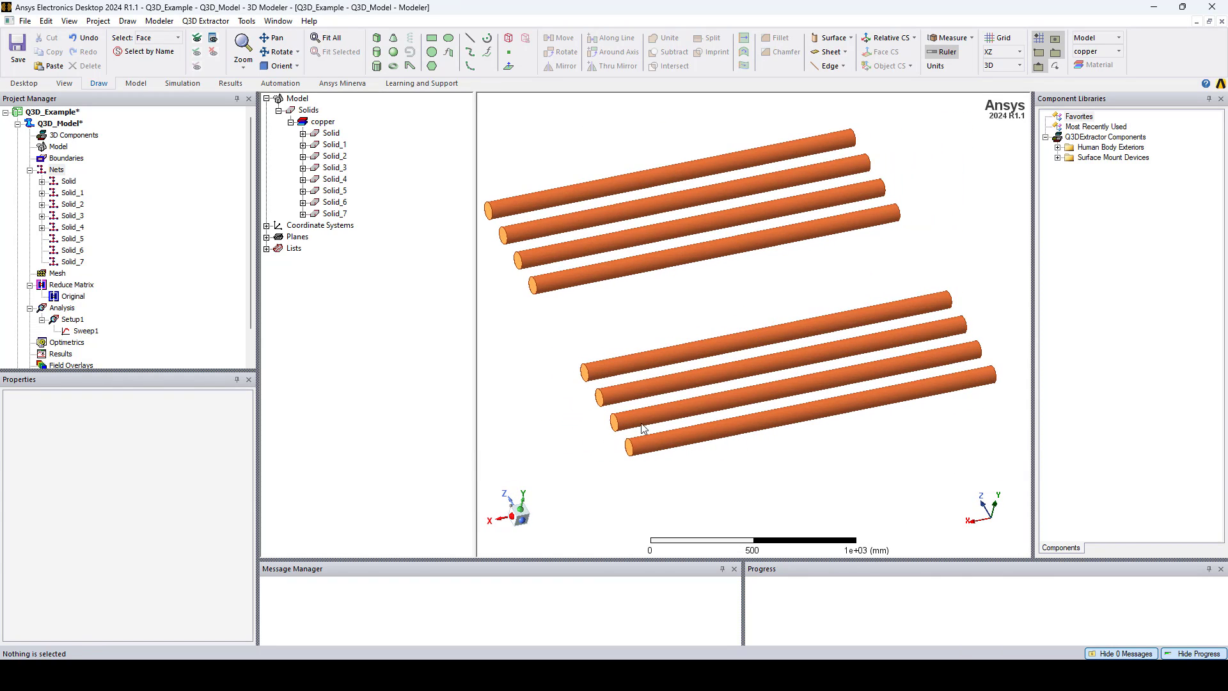
{"action": "left_click", "coordinate": [601, 403]}
{"action": "right_click", "coordinate": [580, 403]}
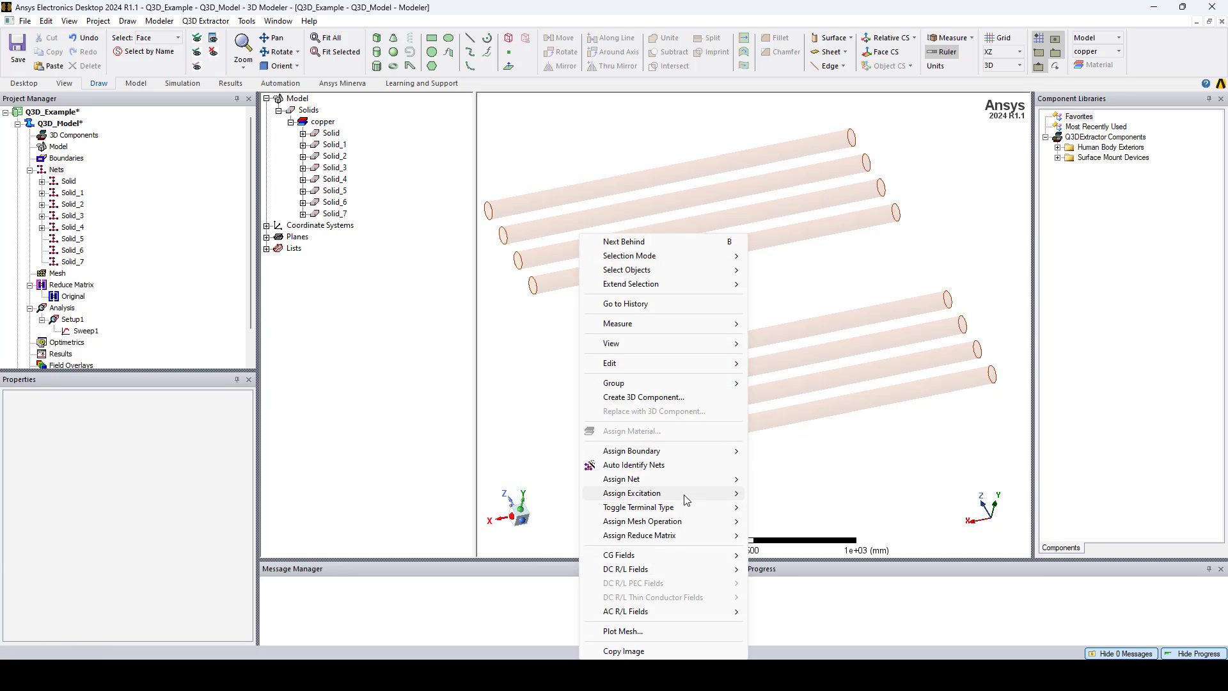
{"action": "mouse_move", "coordinate": [729, 493]}
{"action": "left_click", "coordinate": [774, 493]}
{"action": "left_click", "coordinate": [666, 422]}
Assign a constant-voltage sink excitation to the negative-X end face of the conductor Solid_5.
{"action": "middle_click_drag", "start_coordinate": [665, 422], "coordinate": [671, 321]}
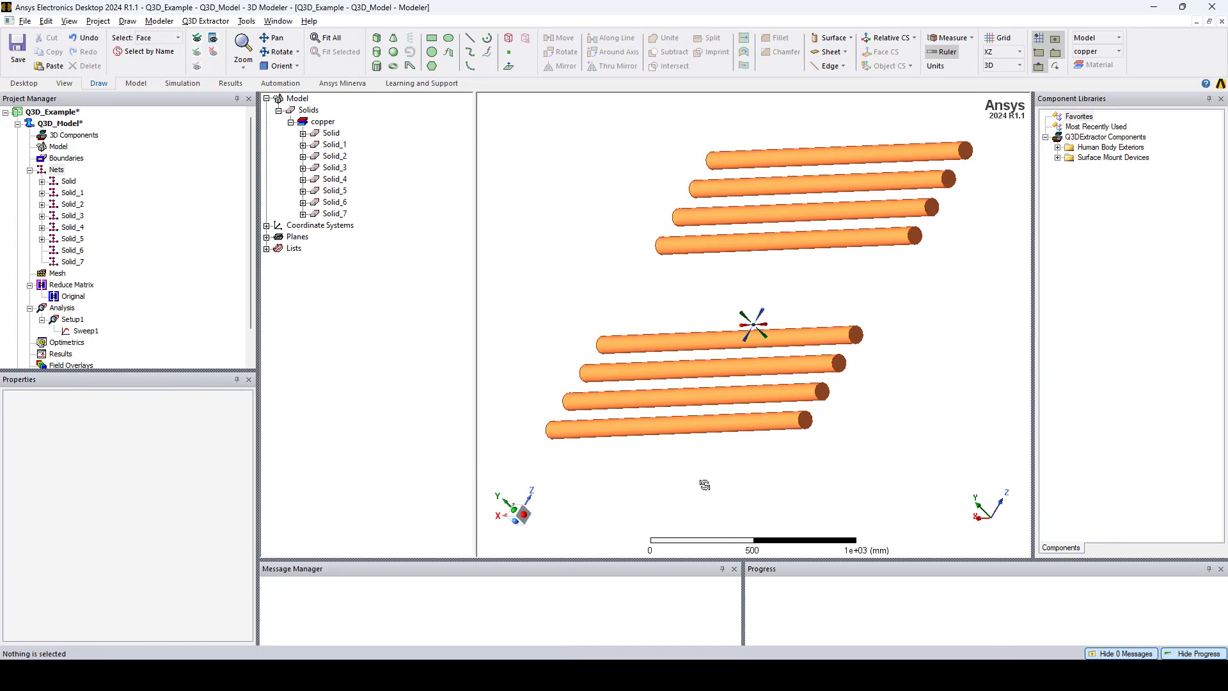
{"action": "left_click", "coordinate": [838, 368]}
{"action": "right_click", "coordinate": [838, 368]}
{"action": "mouse_move", "coordinate": [908, 493]}
{"action": "left_click", "coordinate": [1036, 510]}
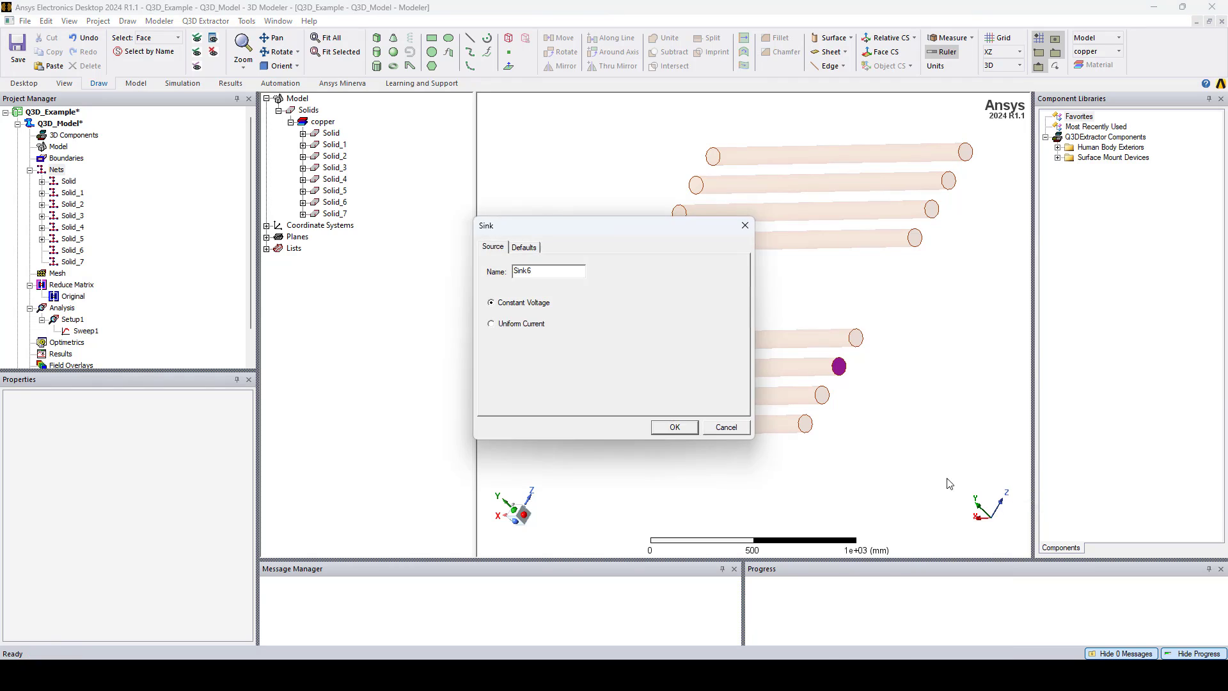
{"action": "left_click", "coordinate": [676, 424]}
Assign a constant-voltage source excitation to the positive-X end face of Solid_6, the third conductor of the second group.
{"action": "middle_click_drag", "start_coordinate": [715, 472], "coordinate": [568, 425]}
{"action": "left_click", "coordinate": [624, 425]}
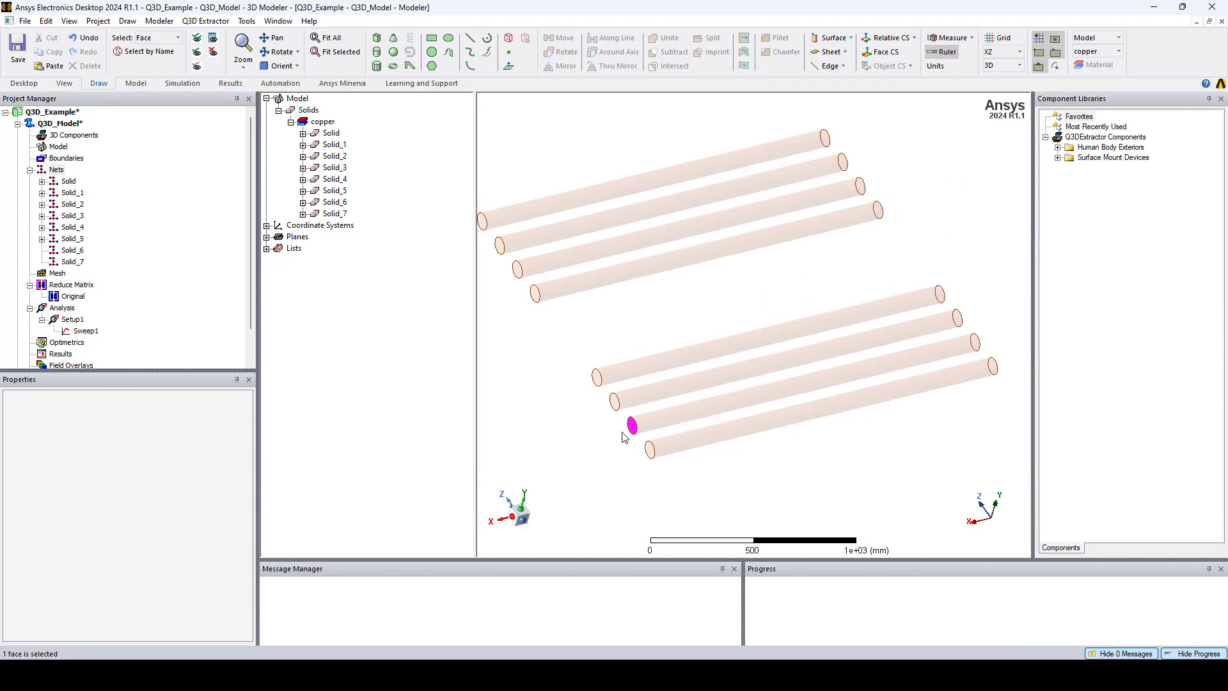
{"action": "right_click", "coordinate": [626, 448]}
{"action": "mouse_move", "coordinate": [707, 271]}
{"action": "left_click", "coordinate": [811, 273]}
{"action": "left_click", "coordinate": [670, 424]}
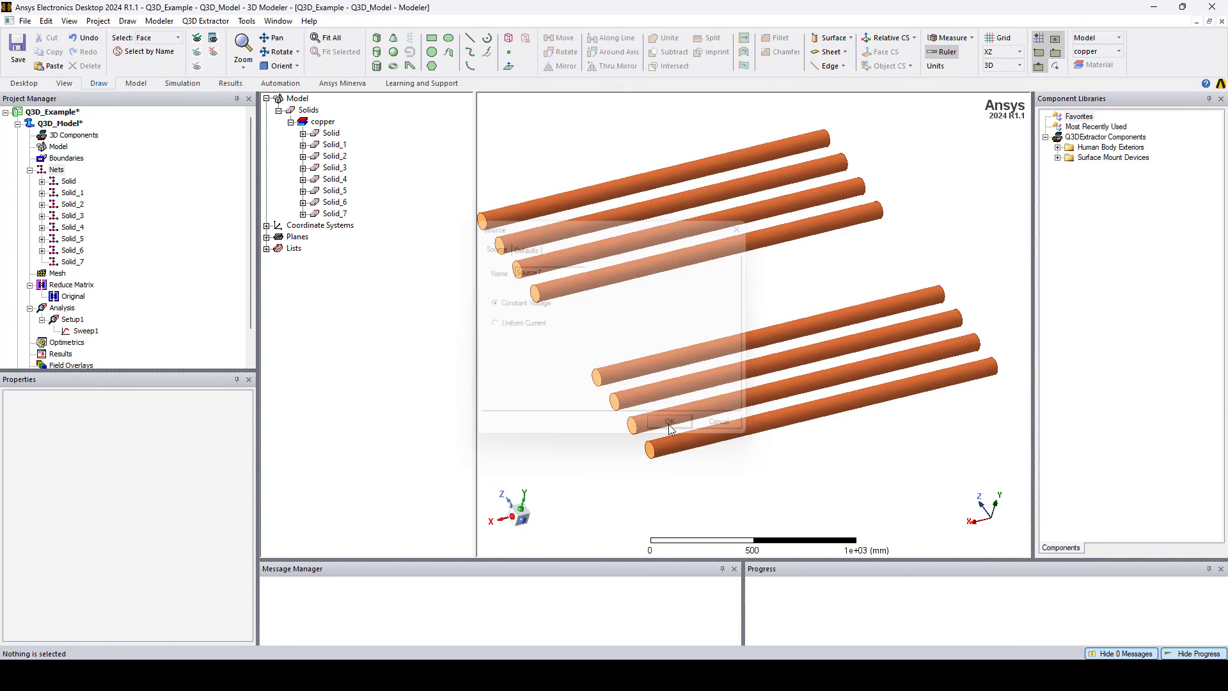
Assign a sink excitation to the negative-X end face of the conductor Solid_6.
{"action": "middle_click_drag", "start_coordinate": [670, 427], "coordinate": [615, 458]}
{"action": "left_click", "coordinate": [870, 387]}
{"action": "right_click", "coordinate": [871, 386]}
{"action": "mouse_move", "coordinate": [959, 496]}
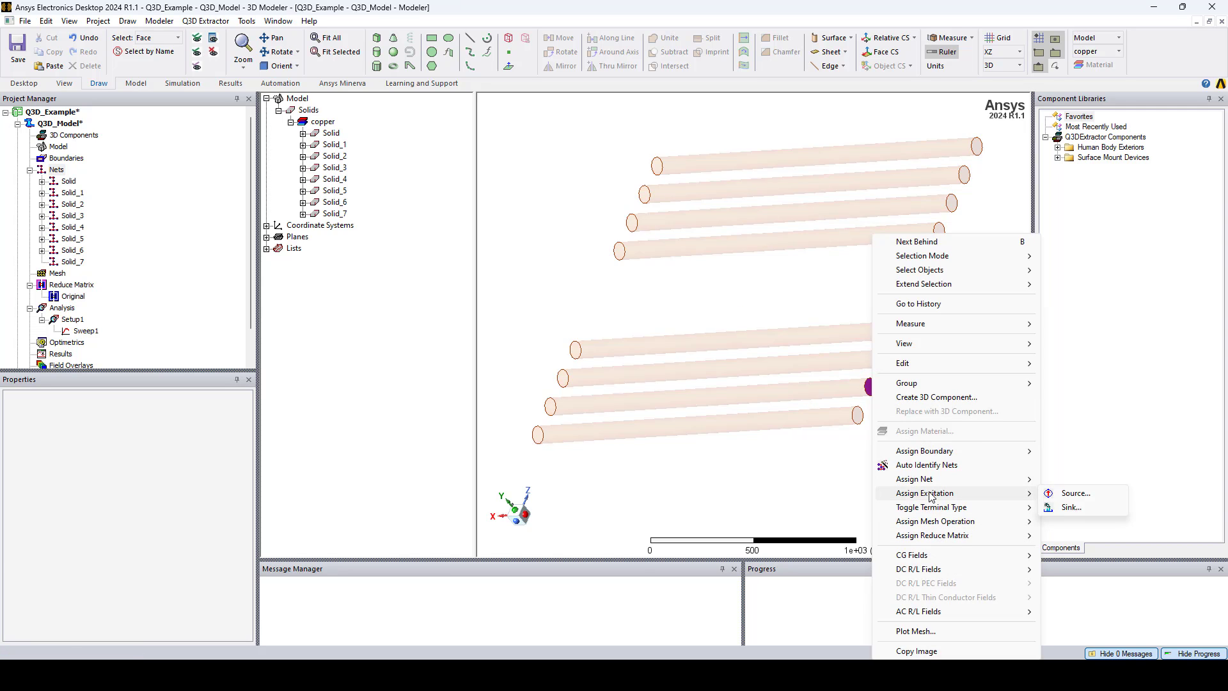
{"action": "left_click", "coordinate": [1062, 506]}
{"action": "left_click", "coordinate": [673, 426]}
Assign a constant-voltage source excitation to the positive-X end face of Solid_7, the last conductor of the second group.
{"action": "middle_click_drag", "start_coordinate": [628, 454], "coordinate": [685, 450]}
{"action": "left_click", "coordinate": [595, 438]}
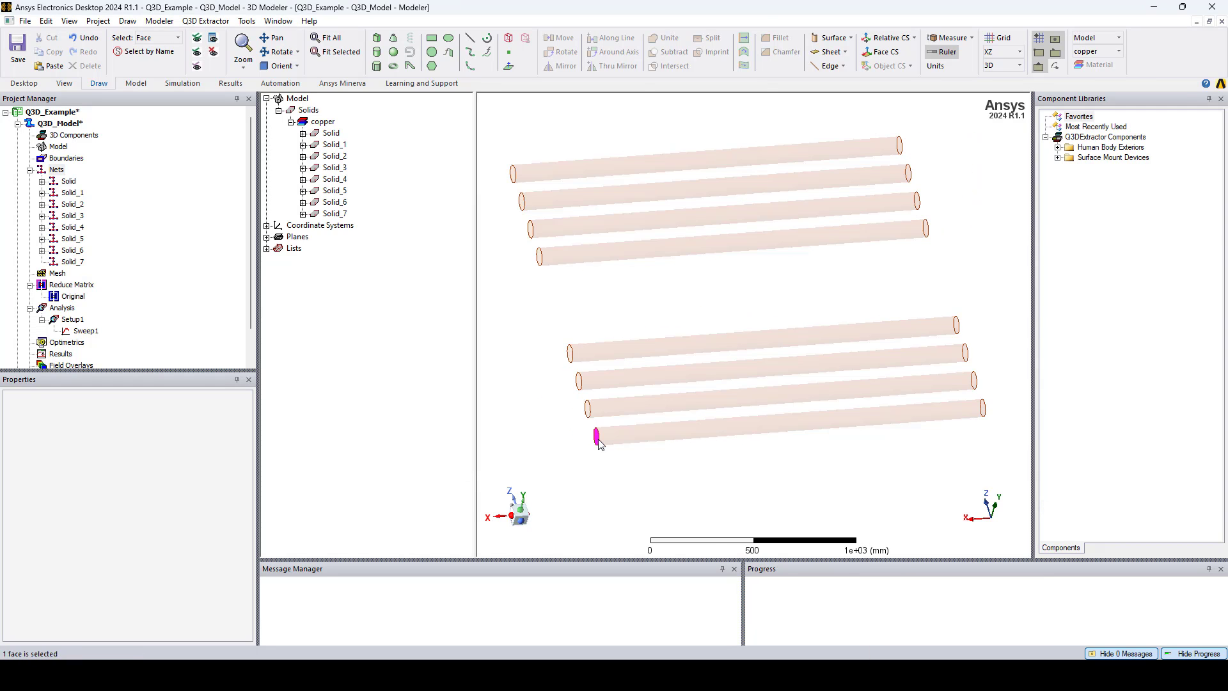
{"action": "right_click", "coordinate": [600, 446]}
{"action": "mouse_move", "coordinate": [703, 280]}
{"action": "left_click", "coordinate": [820, 281]}
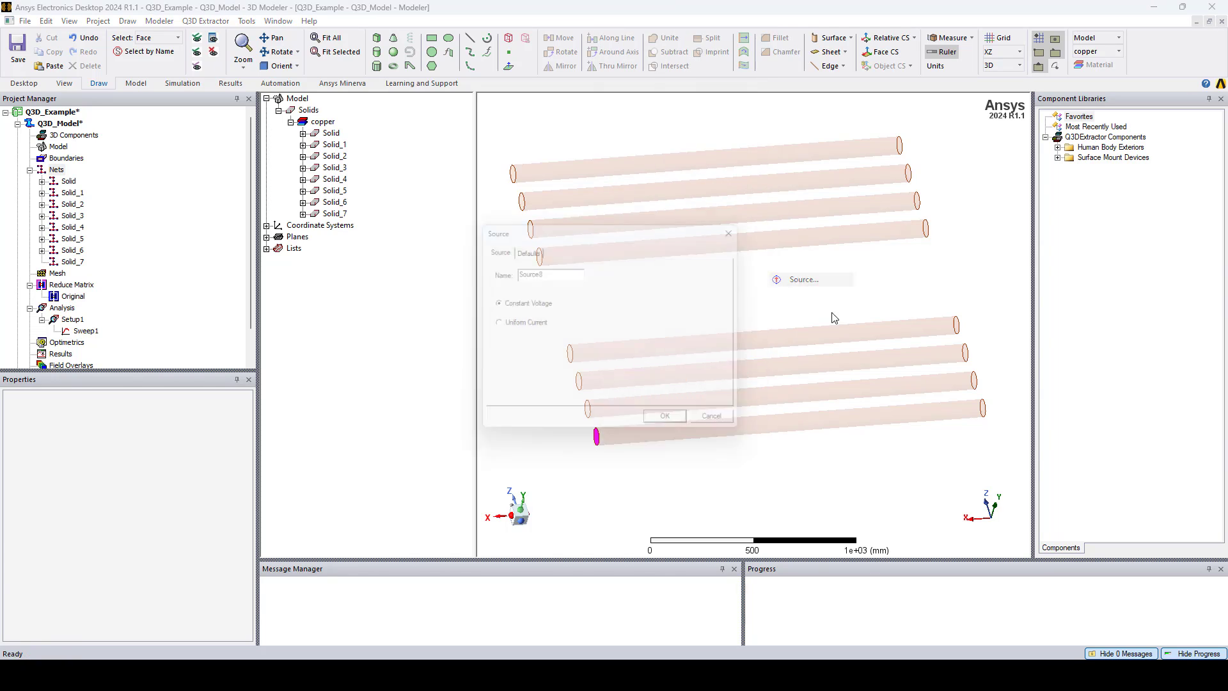
{"action": "left_click", "coordinate": [675, 427]}
Assign a sink excitation to the negative-X end face of the conductor Solid_7.
{"action": "middle_click_drag", "start_coordinate": [703, 384], "coordinate": [750, 323]}
{"action": "left_click", "coordinate": [847, 432]}
{"action": "right_click", "coordinate": [829, 451]}
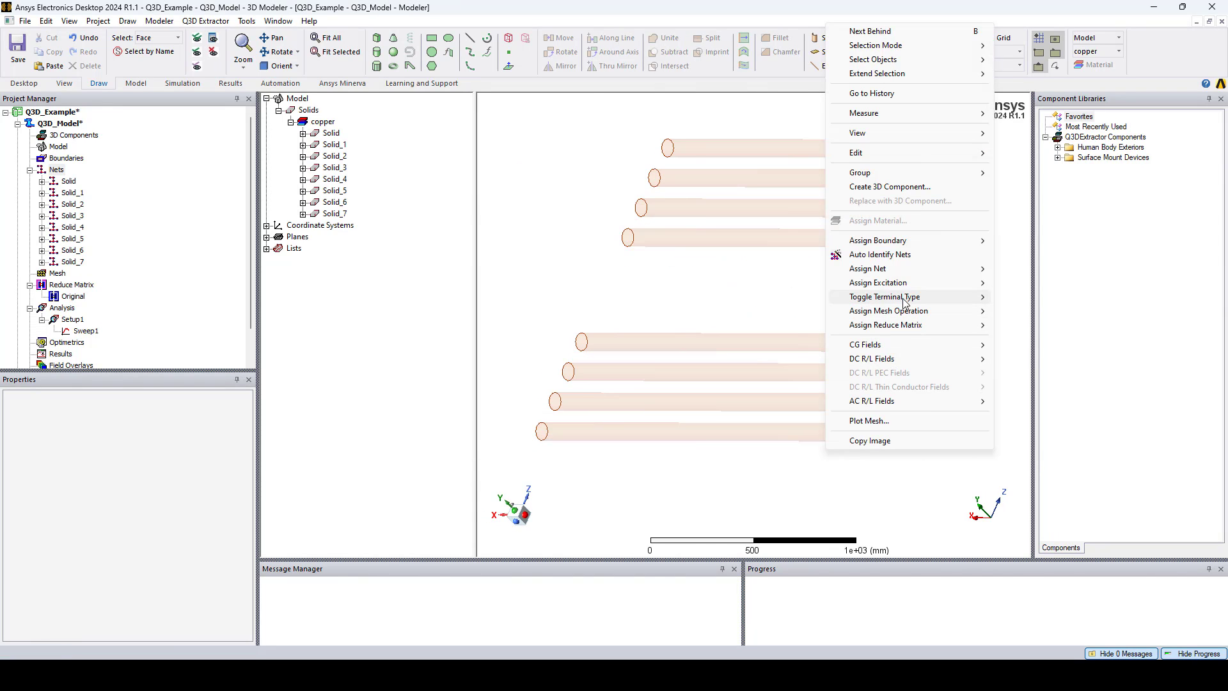
{"action": "mouse_move", "coordinate": [928, 282]}
{"action": "left_click", "coordinate": [1030, 297]}
{"action": "left_click", "coordinate": [685, 426]}
Examine the sink and source terminals of the nets Solid, Solid_1 and Solid_2 in the model.
{"action": "left_click", "coordinate": [789, 456]}
{"action": "middle_click_drag", "start_coordinate": [971, 139], "coordinate": [968, 201]}
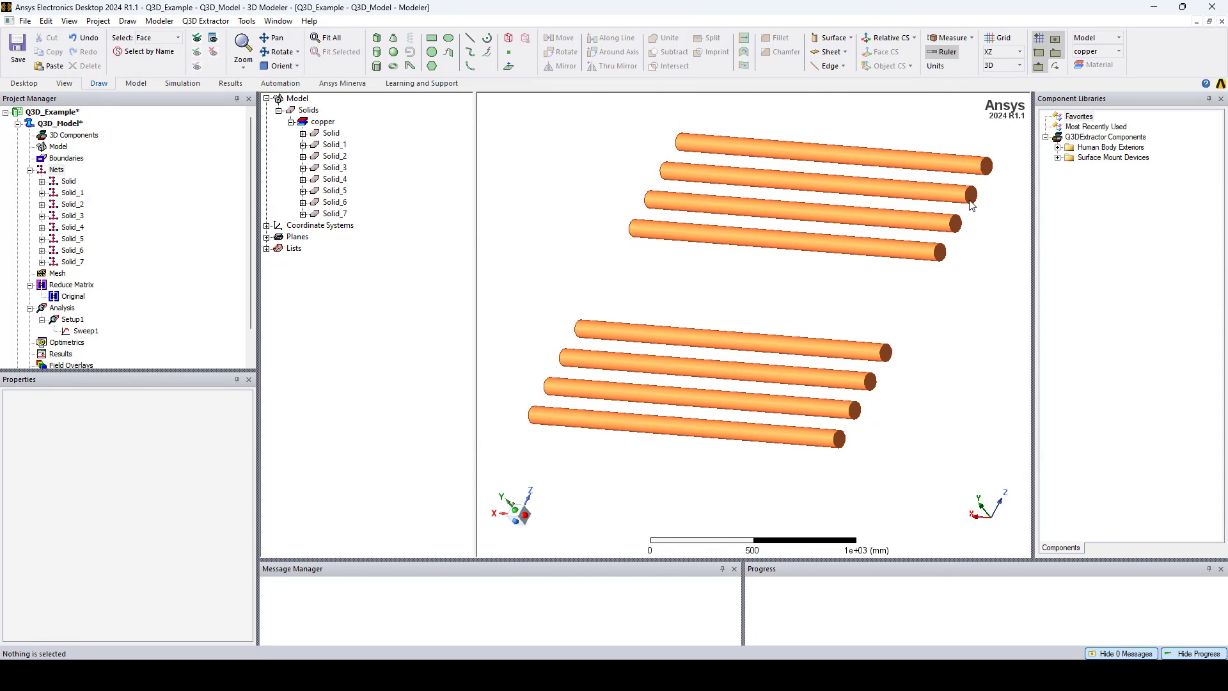
{"action": "key", "text": "ctrl+d"}
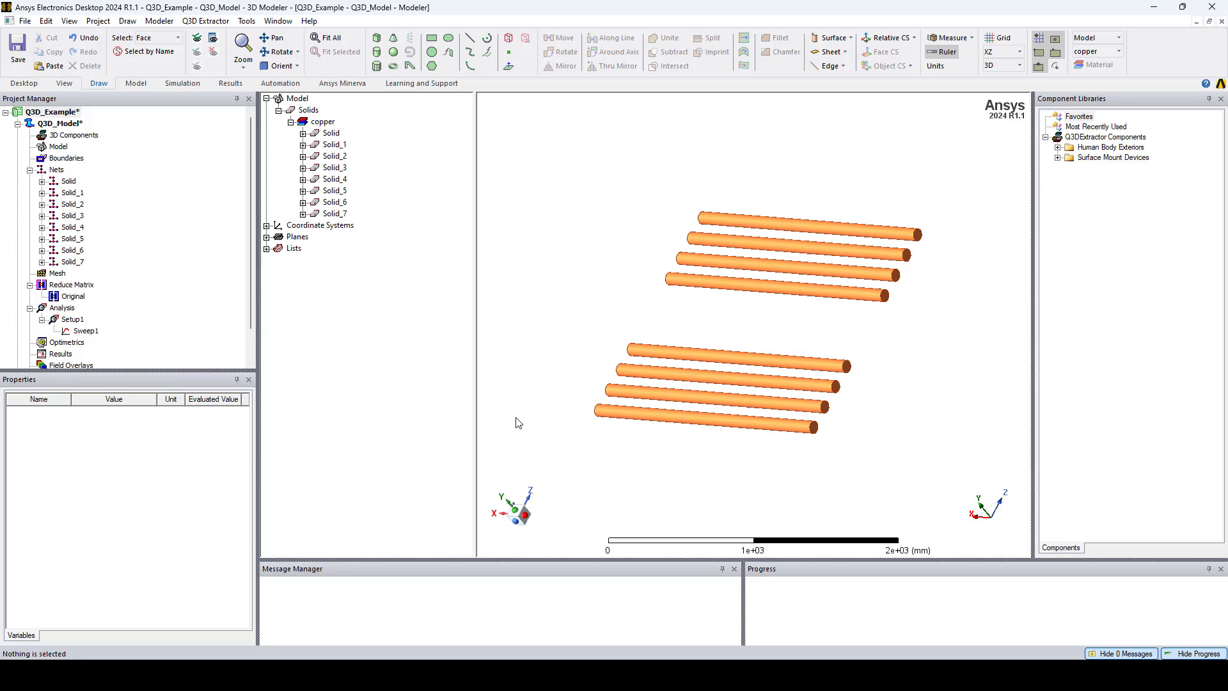
{"action": "left_click", "coordinate": [42, 181]}
{"action": "left_click", "coordinate": [68, 182]}
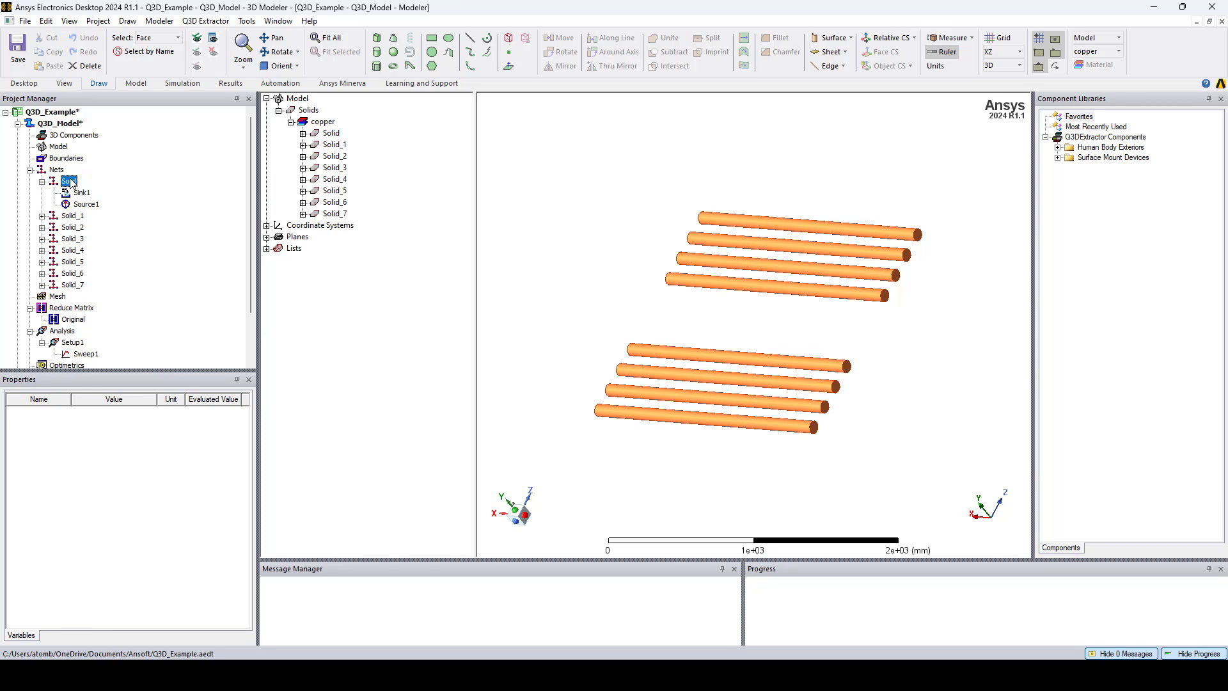
{"action": "key", "text": "Down"}
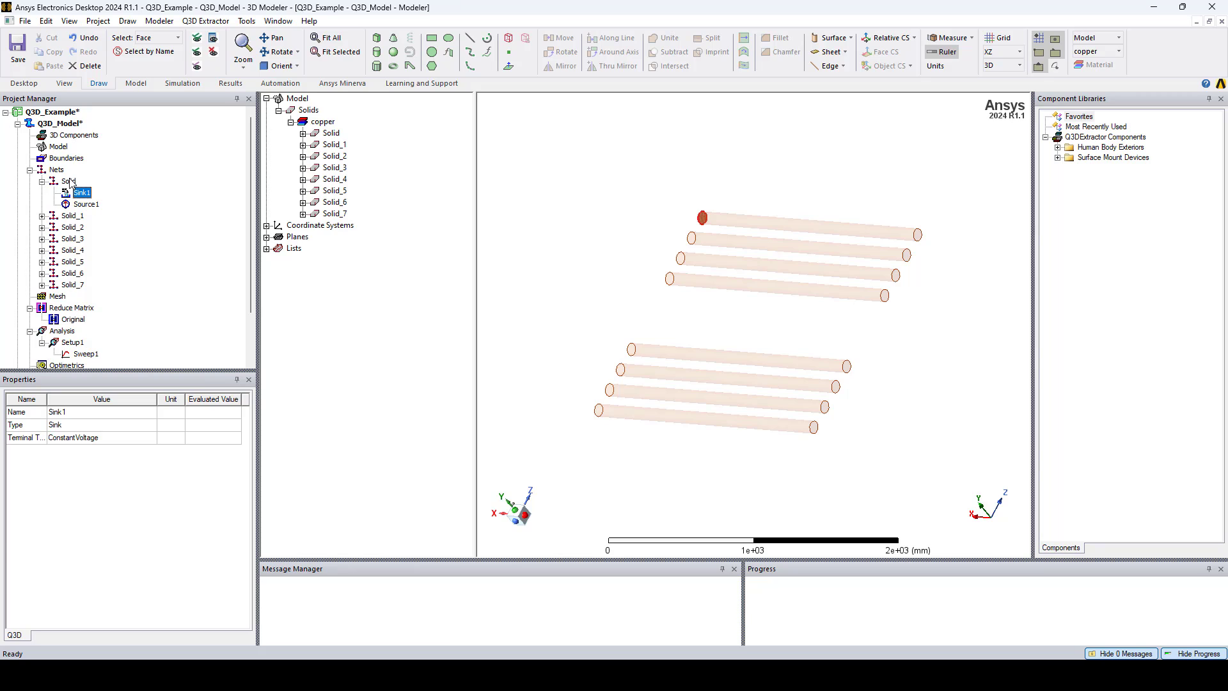
{"action": "key", "text": "Down"}
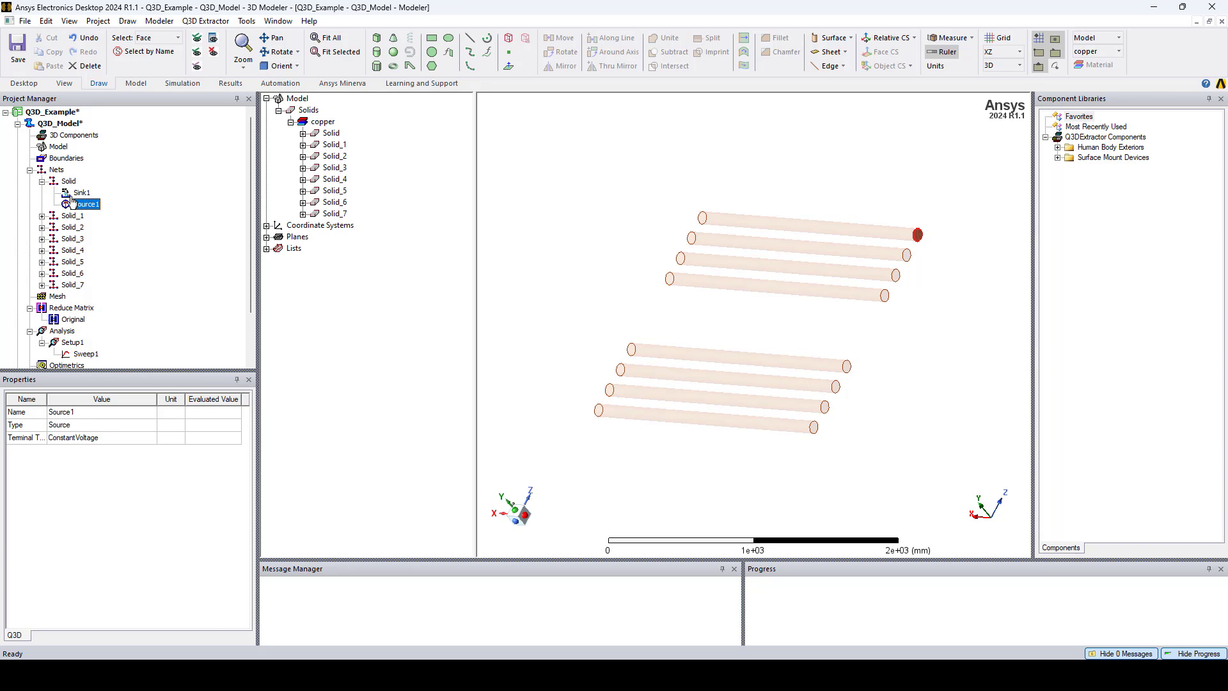
{"action": "left_click", "coordinate": [42, 215]}
{"action": "left_click", "coordinate": [72, 228]}
{"action": "left_click", "coordinate": [87, 238]}
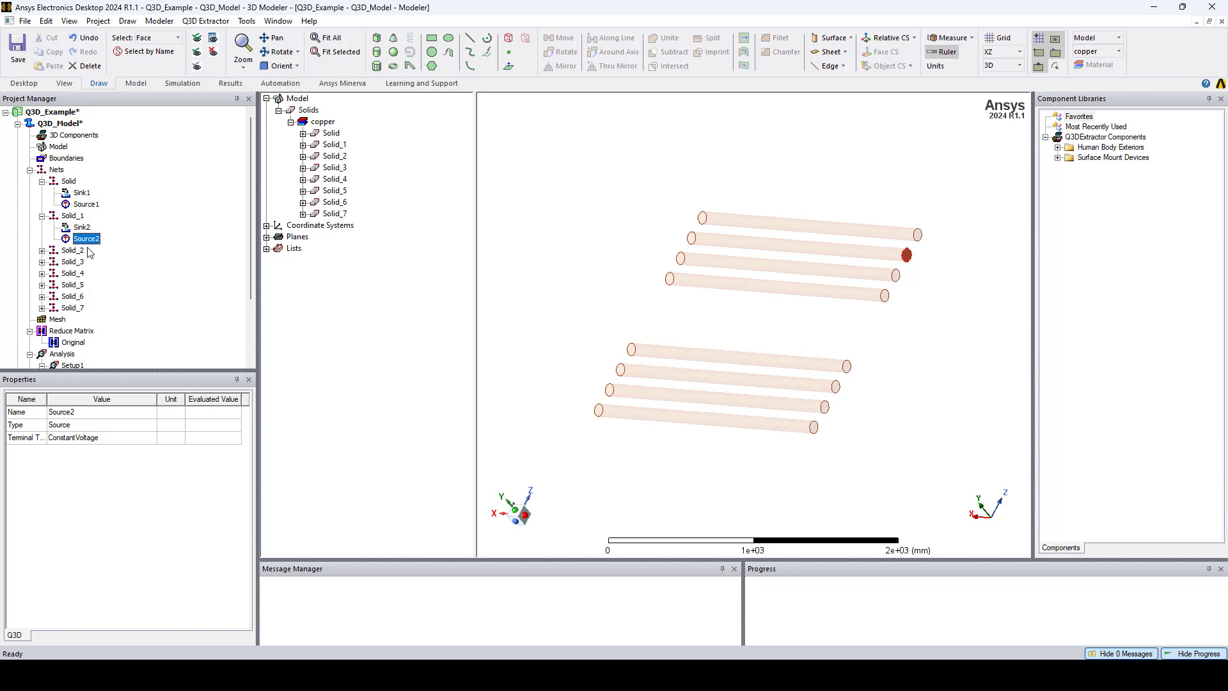
{"action": "left_click", "coordinate": [42, 250]}
{"action": "left_click", "coordinate": [87, 273]}
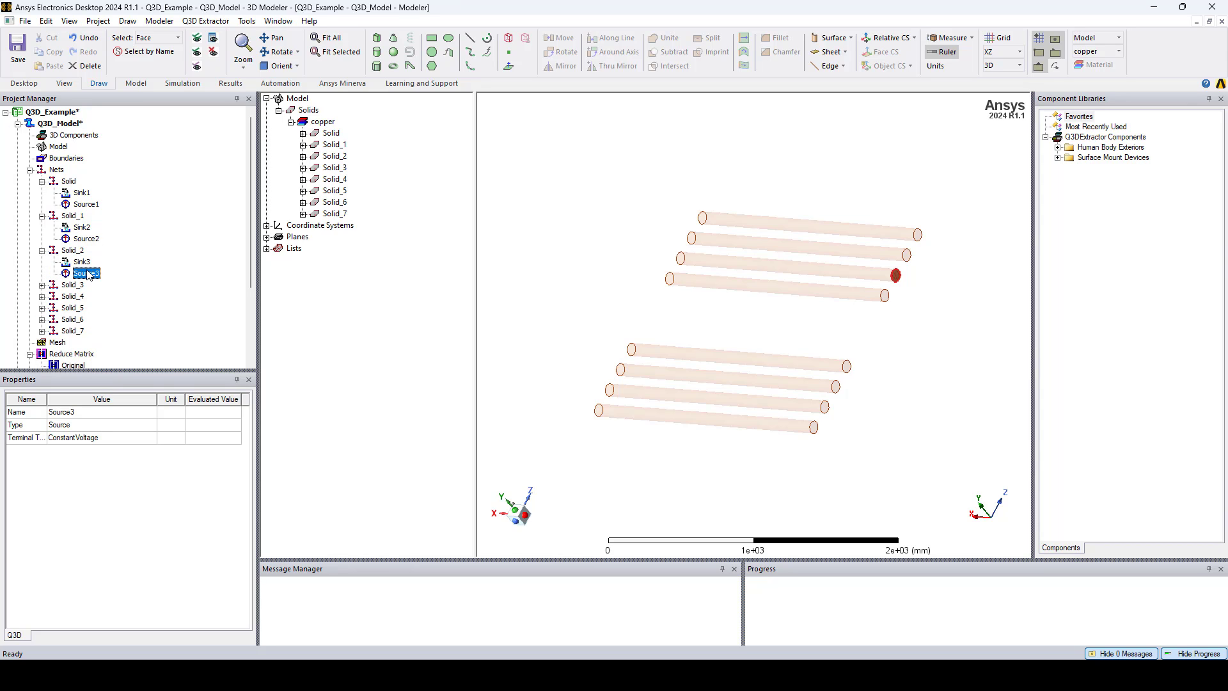
{"action": "left_click", "coordinate": [538, 275]}
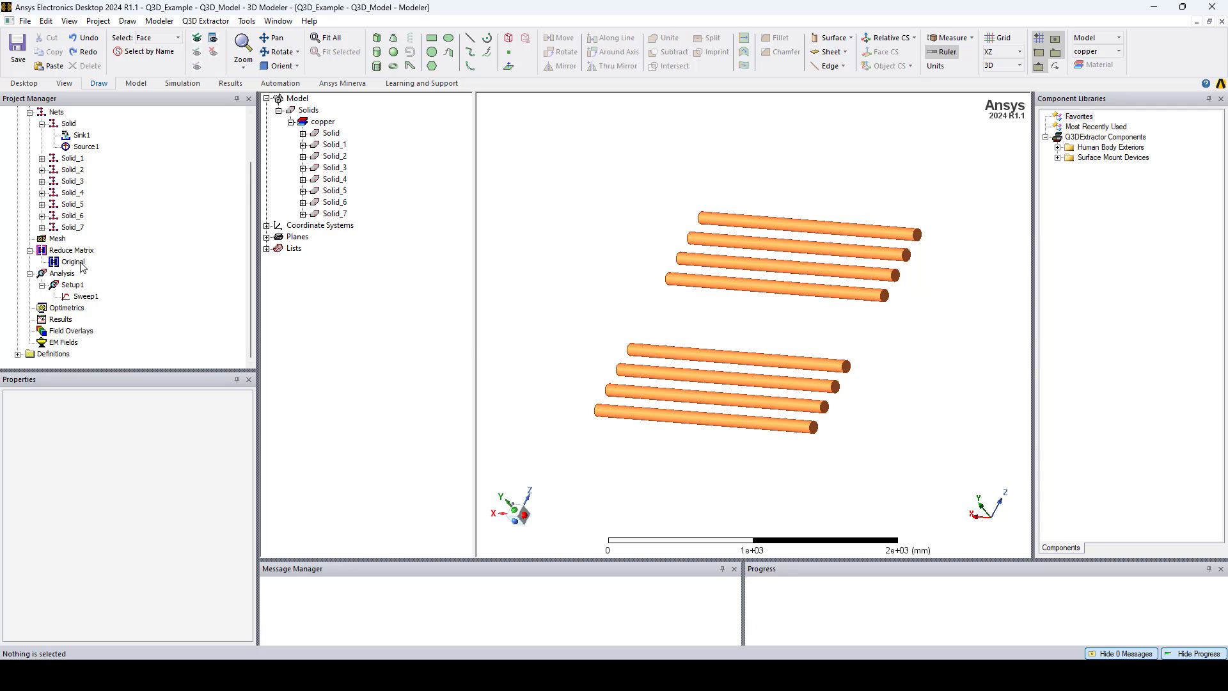
Create a reduce matrix joining Source1, Source2, Source3 and Source4 in parallel, and continue with another parallel join.
{"action": "right_click", "coordinate": [63, 251]}
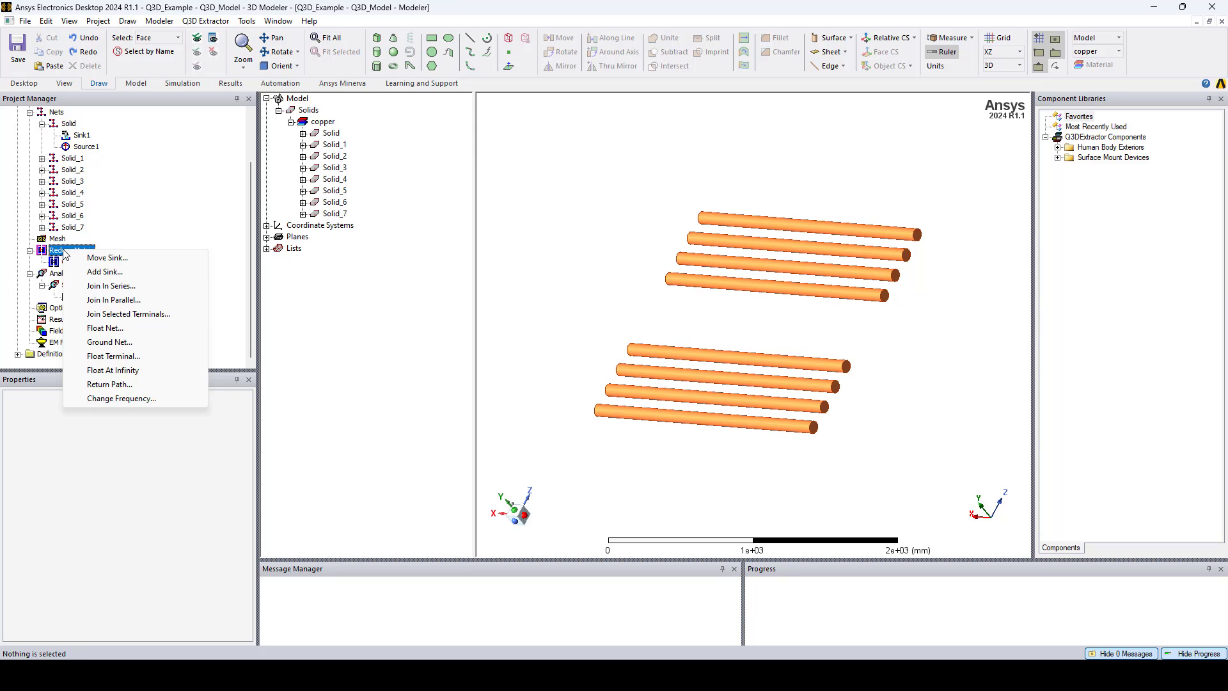
{"action": "left_click", "coordinate": [106, 300]}
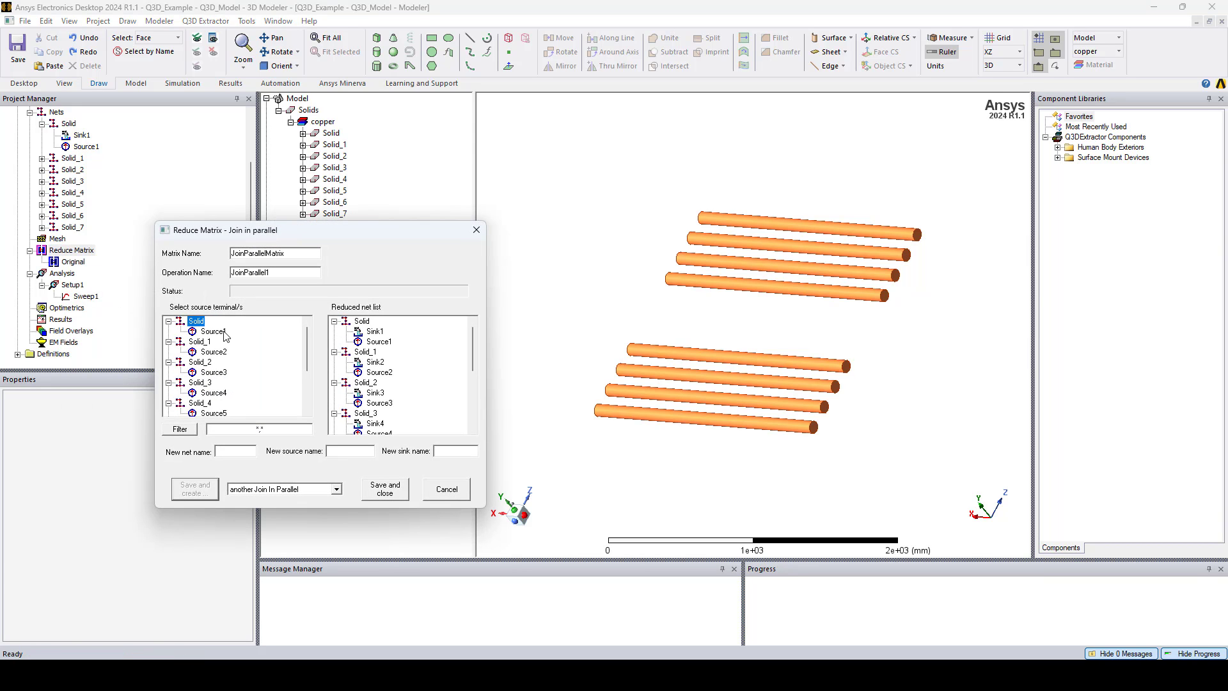
{"action": "left_click", "coordinate": [213, 331], "text": "ctrl"}
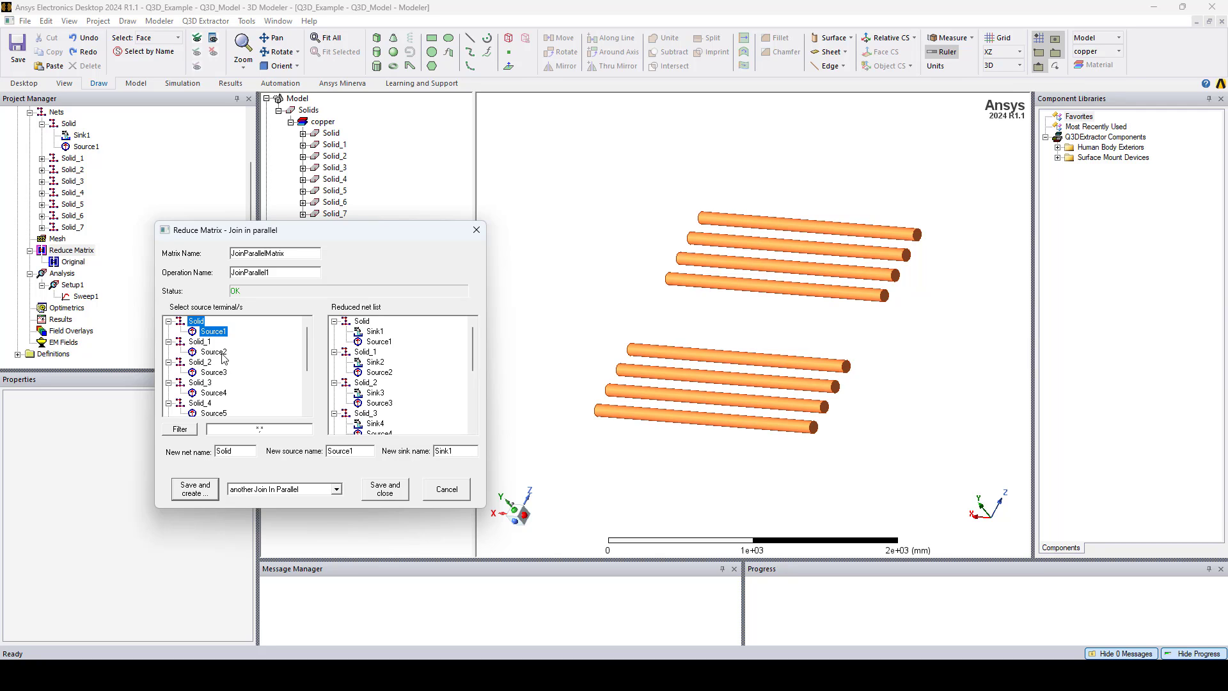
{"action": "left_click", "coordinate": [217, 352], "text": "ctrl"}
{"action": "left_click", "coordinate": [220, 373], "text": "ctrl"}
{"action": "left_click", "coordinate": [214, 393], "text": "ctrl"}
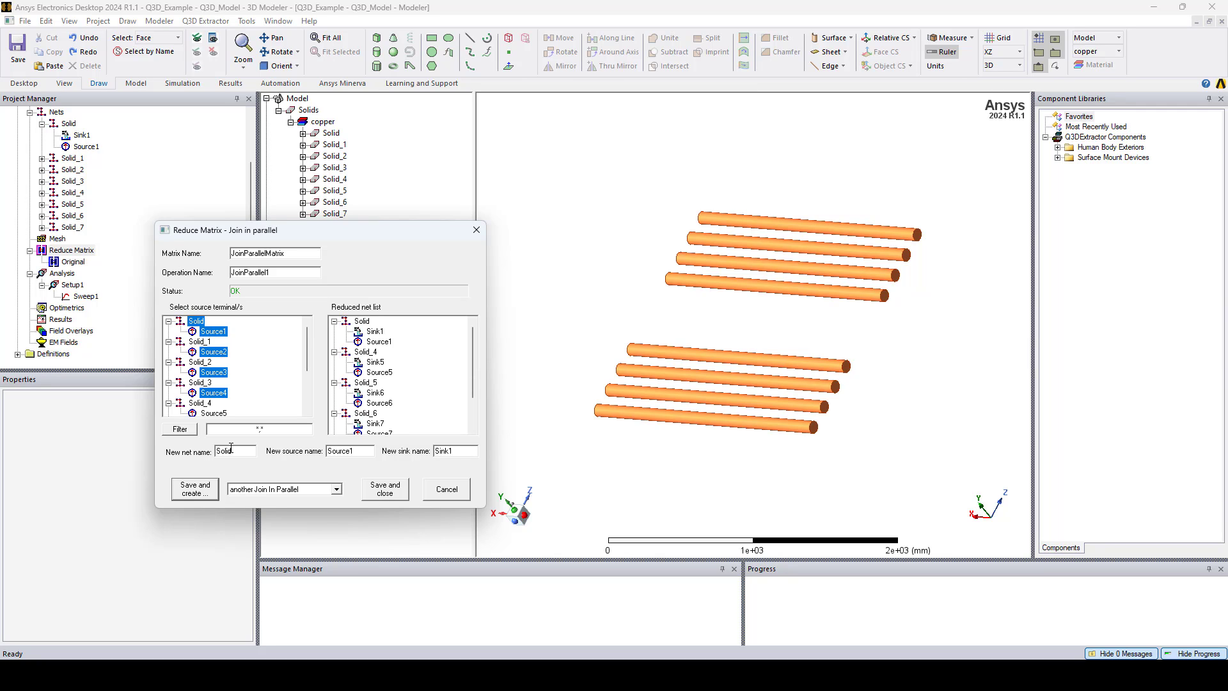
{"action": "left_click", "coordinate": [198, 491]}
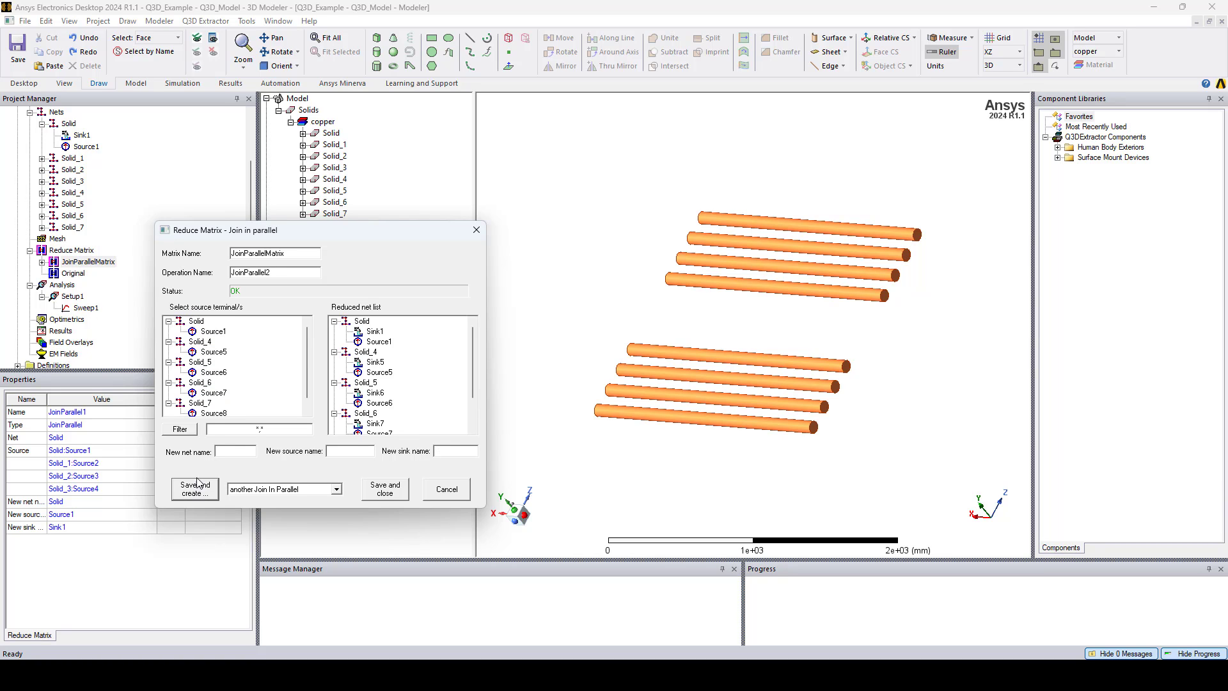
Join Source5, Source6, Source7 and Source8 in parallel within the same reduce matrix, then save and close.
{"action": "scroll", "coordinate": [213, 396], "scroll_direction": "down", "scroll_amount": 1}
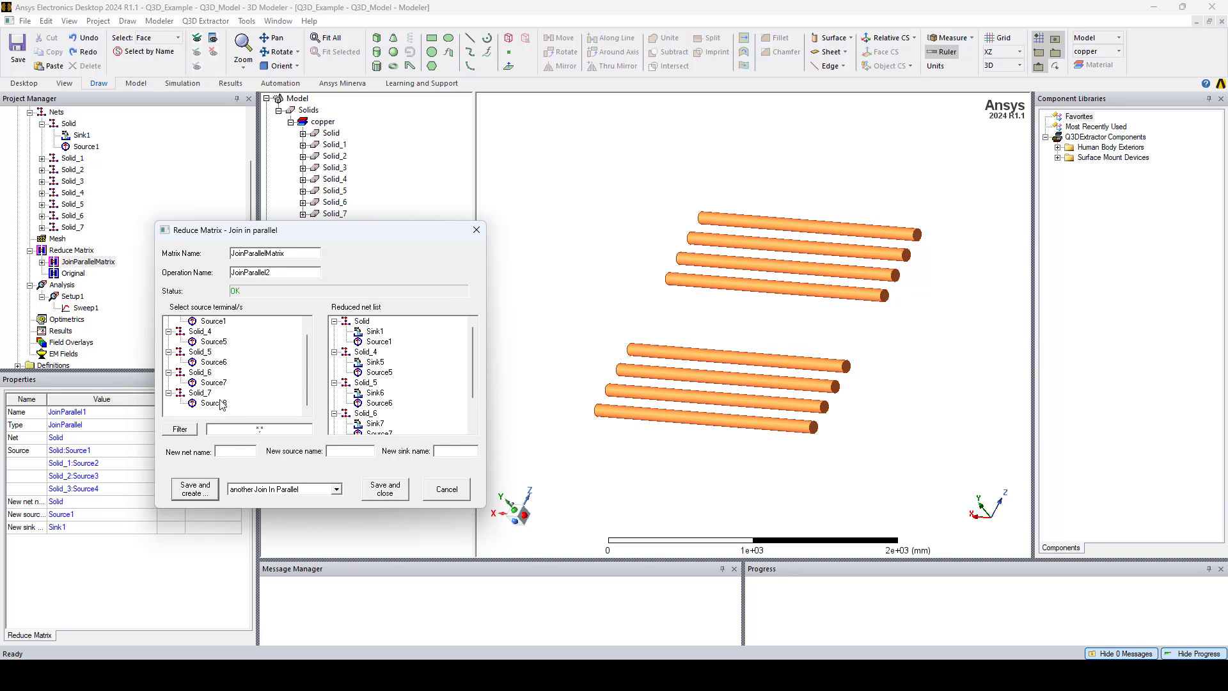
{"action": "left_click", "coordinate": [214, 342]}
{"action": "left_click", "coordinate": [214, 362], "text": "ctrl"}
{"action": "left_click", "coordinate": [214, 382], "text": "ctrl"}
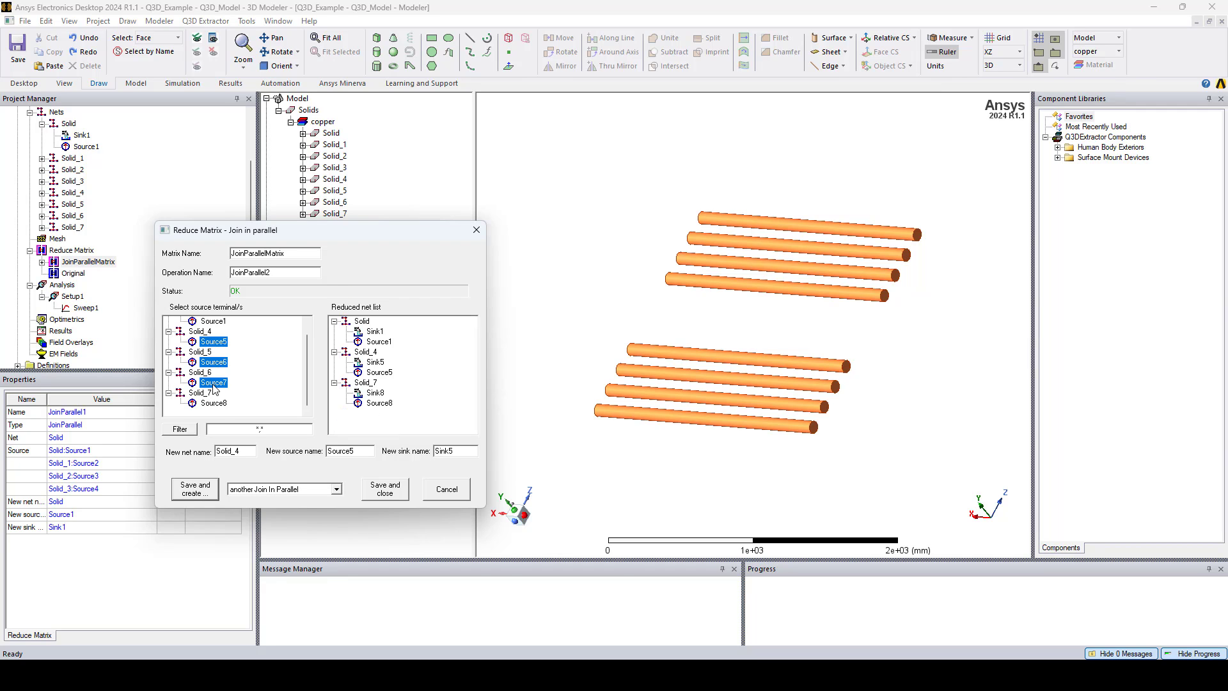
{"action": "left_click", "coordinate": [213, 403], "text": "ctrl"}
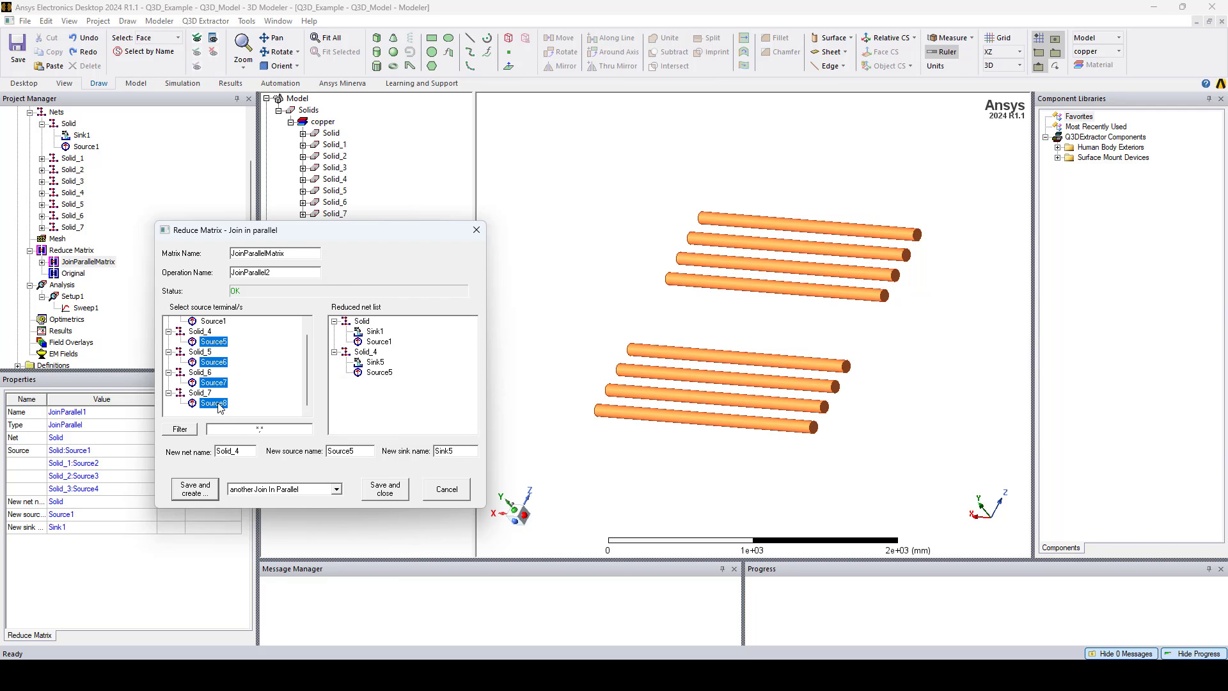
{"action": "left_click", "coordinate": [386, 490]}
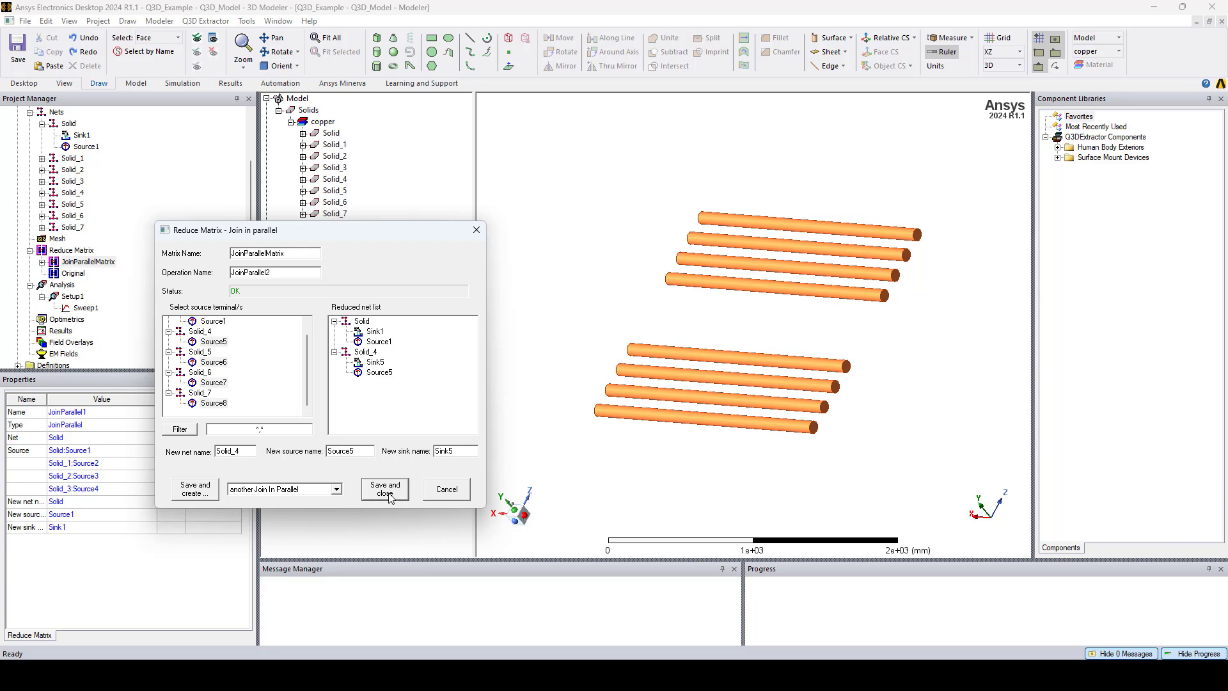
Expand the new JoinParallelMatrix reduce matrix and rename it as Parallel.
{"action": "left_click", "coordinate": [41, 263]}
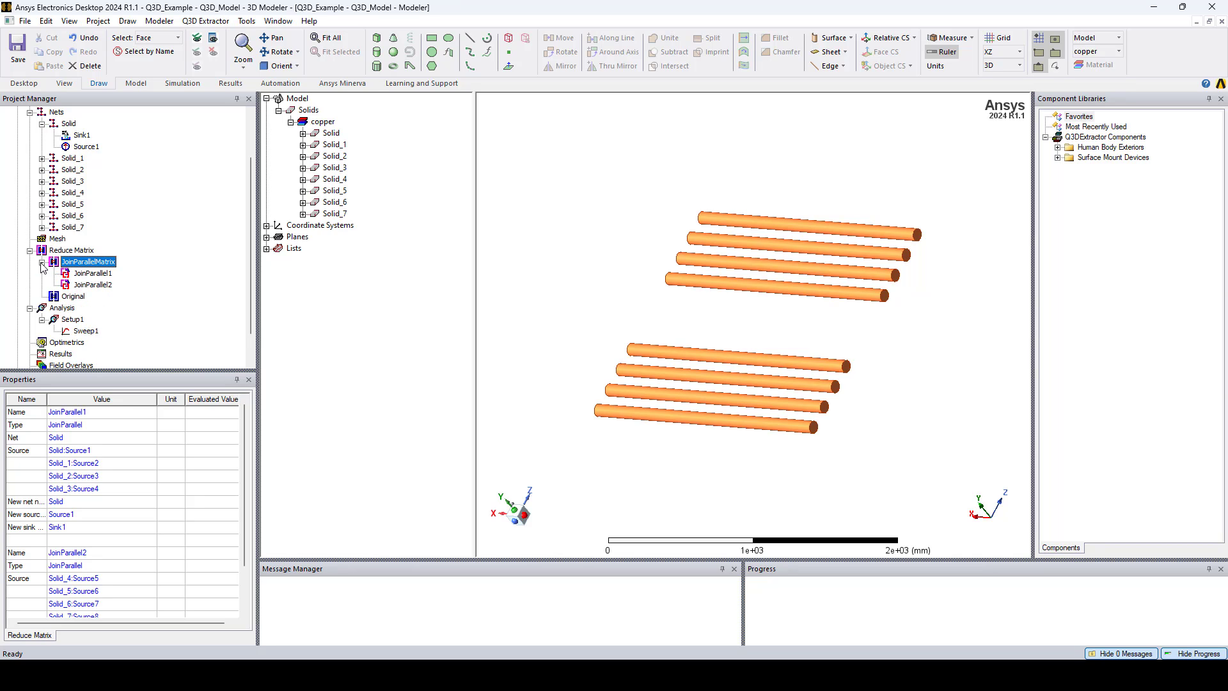
{"action": "right_click", "coordinate": [88, 269]}
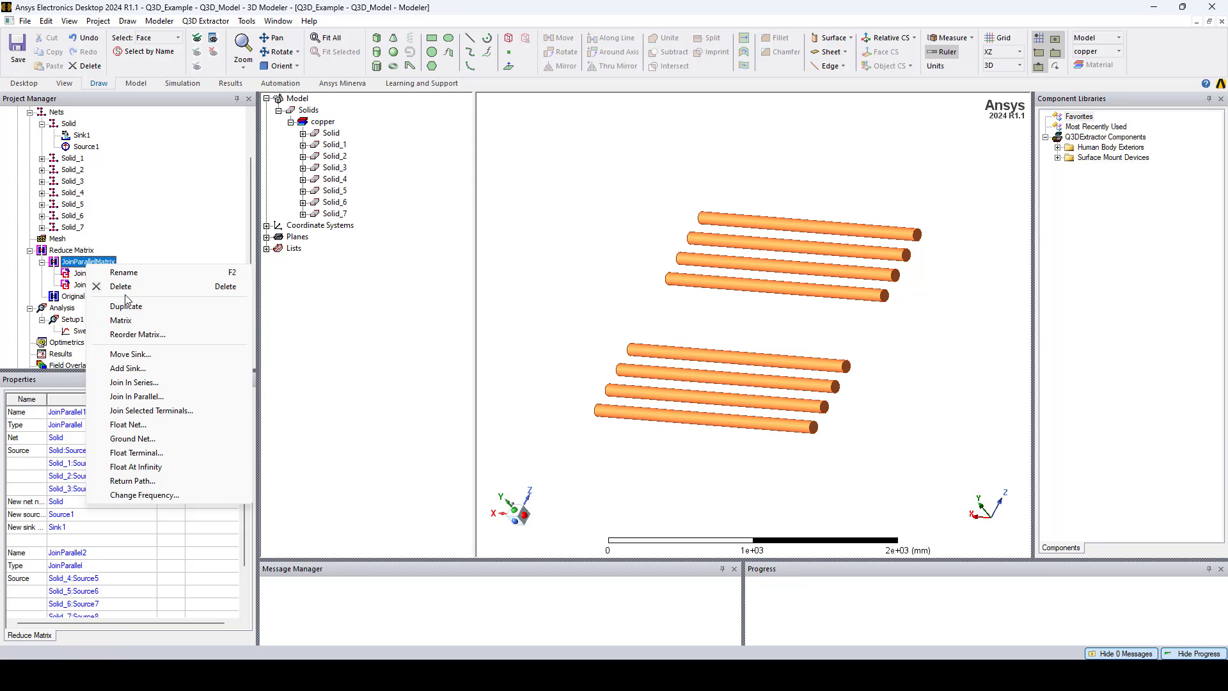
{"action": "left_click", "coordinate": [125, 273]}
{"action": "type", "text": "P"}
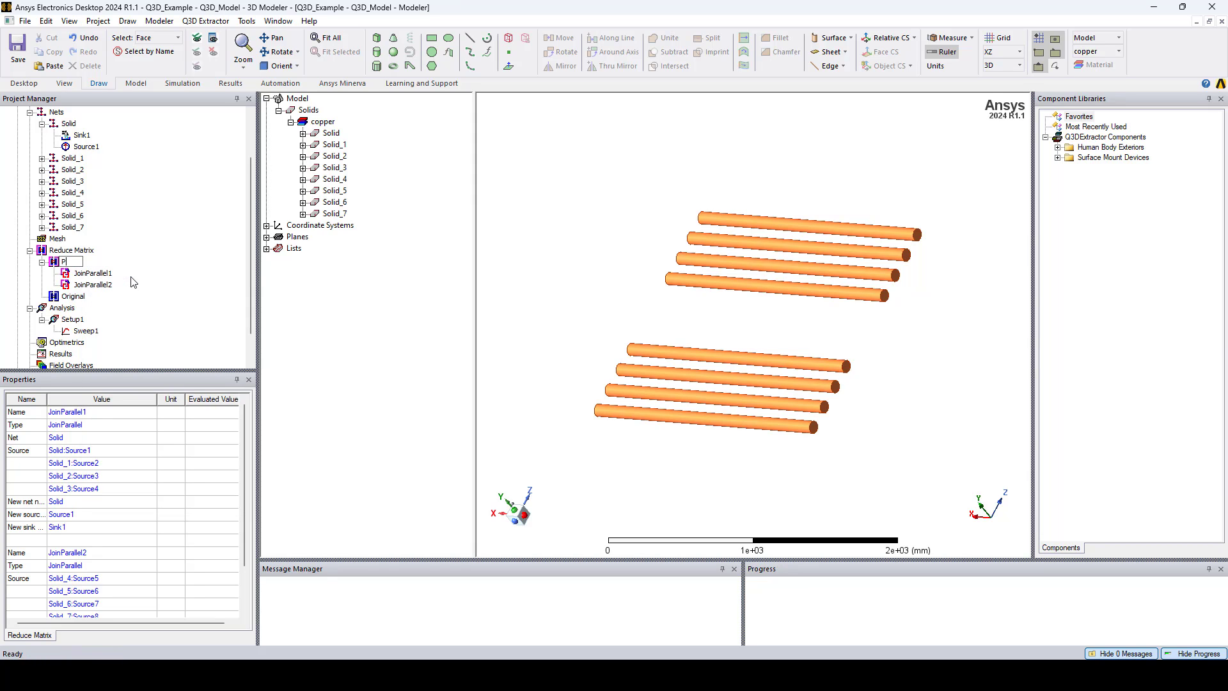
{"action": "type", "text": "arallel"}
{"action": "key", "text": "Return"}
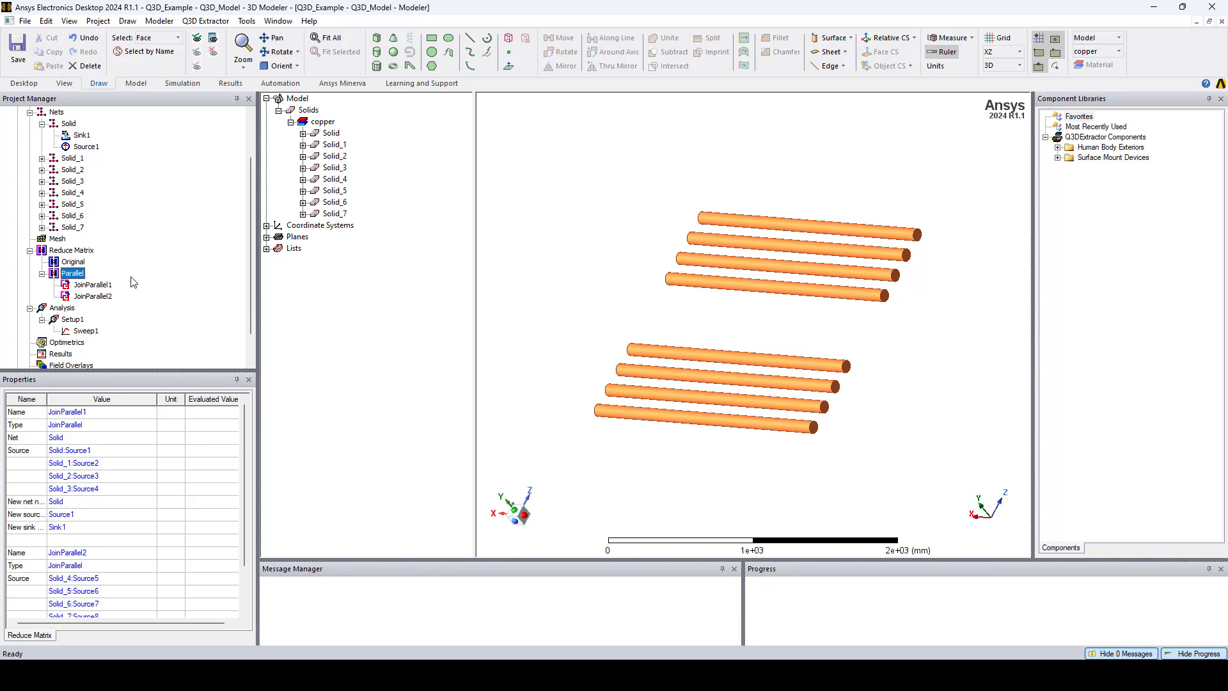
Duplicate the Parallel reduce matrix, expand the copy and rename it as Series.
{"action": "right_click", "coordinate": [74, 276]}
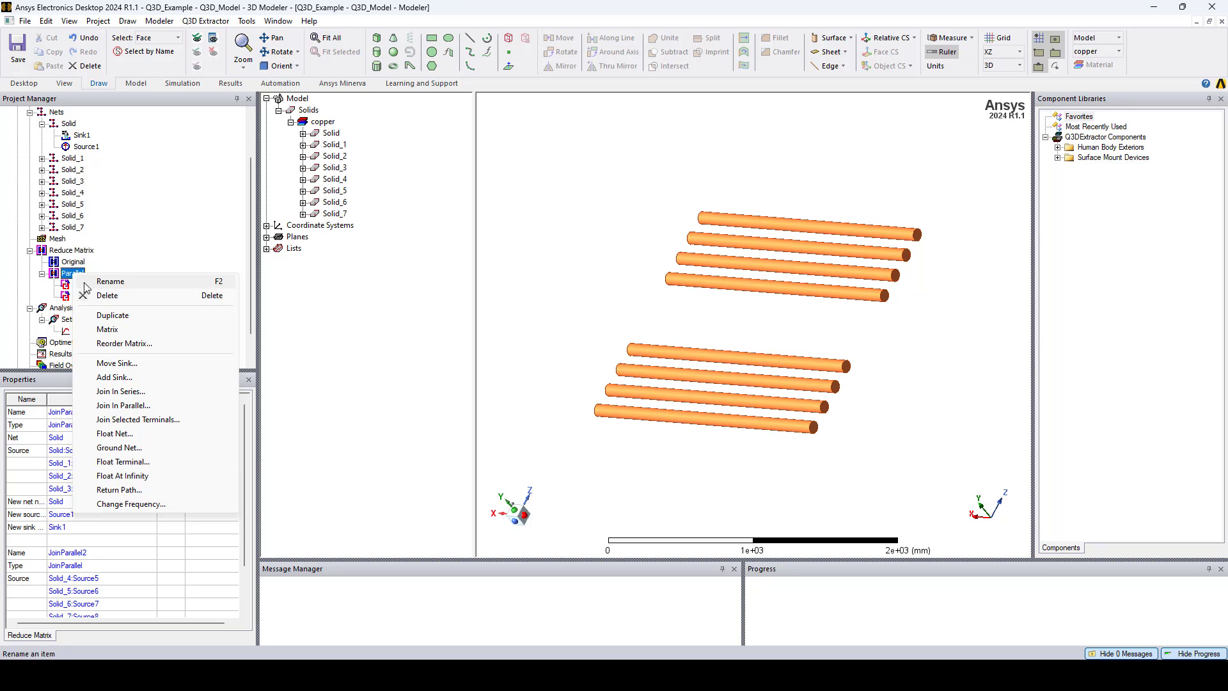
{"action": "left_click", "coordinate": [103, 316]}
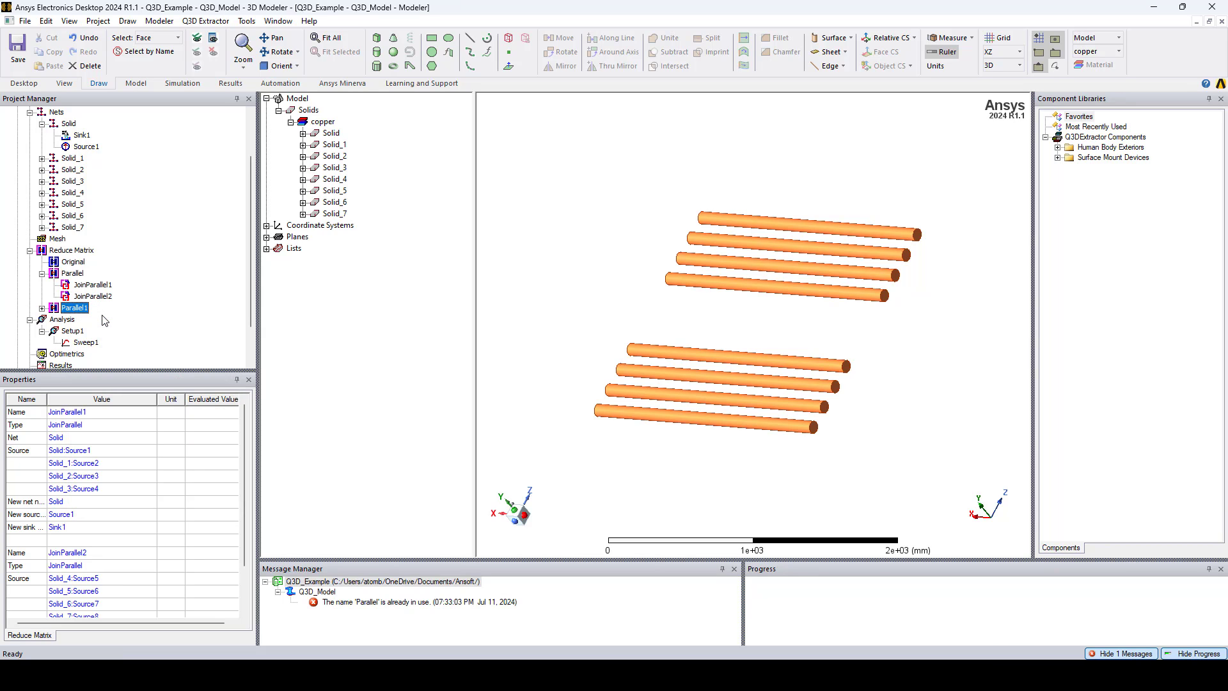
{"action": "left_click", "coordinate": [43, 308]}
{"action": "right_click", "coordinate": [64, 316]}
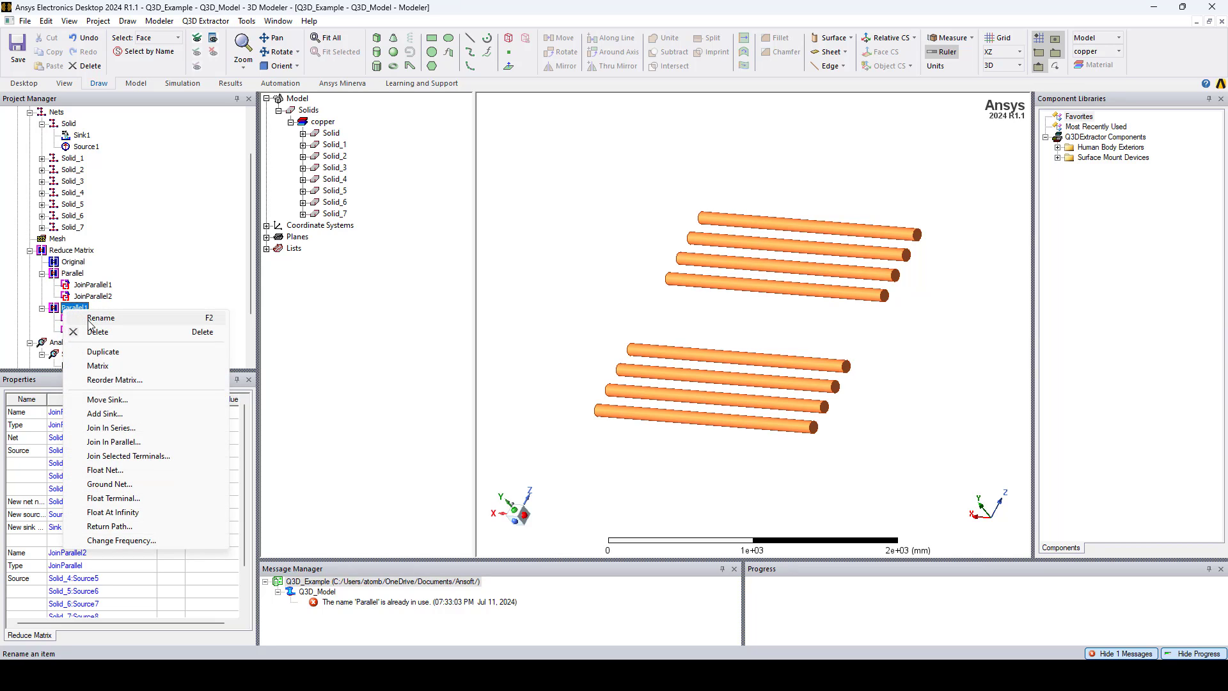
{"action": "left_click", "coordinate": [85, 324]}
{"action": "type", "text": "Series"}
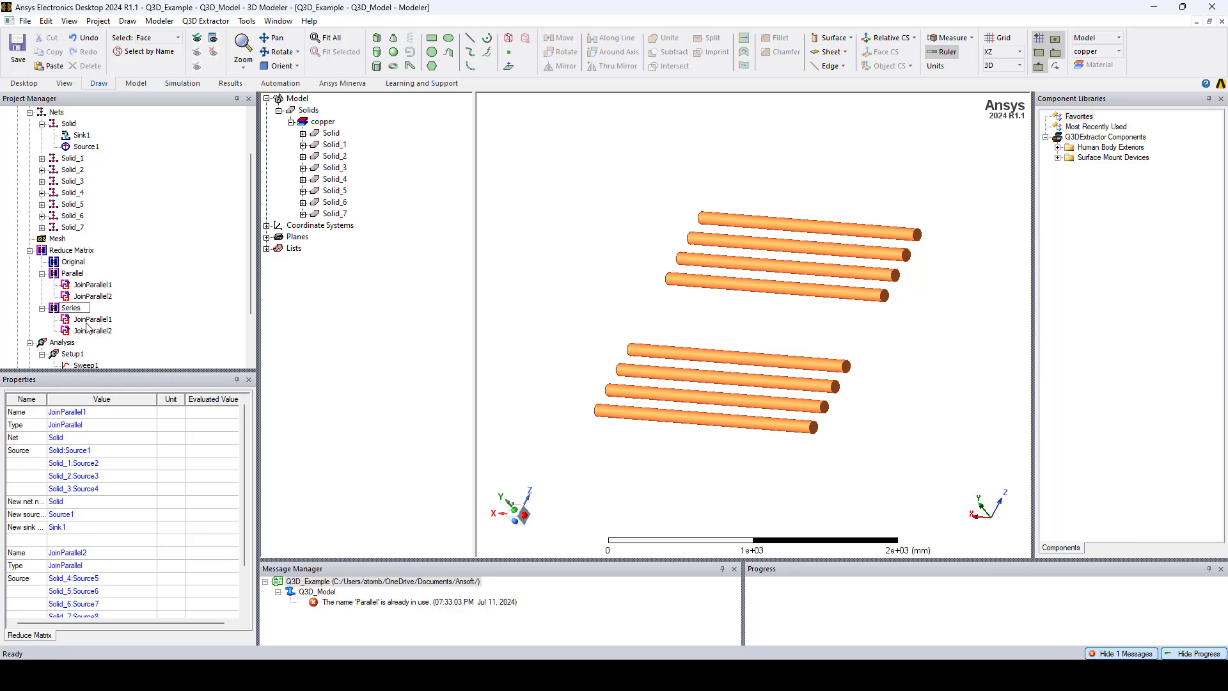
{"action": "key", "text": "Return"}
Join Sink1 of Solid and Source5 of Solid_4 in series within the Series matrix, save and close, and clear the Q3D_Example messages.
{"action": "right_click", "coordinate": [75, 314]}
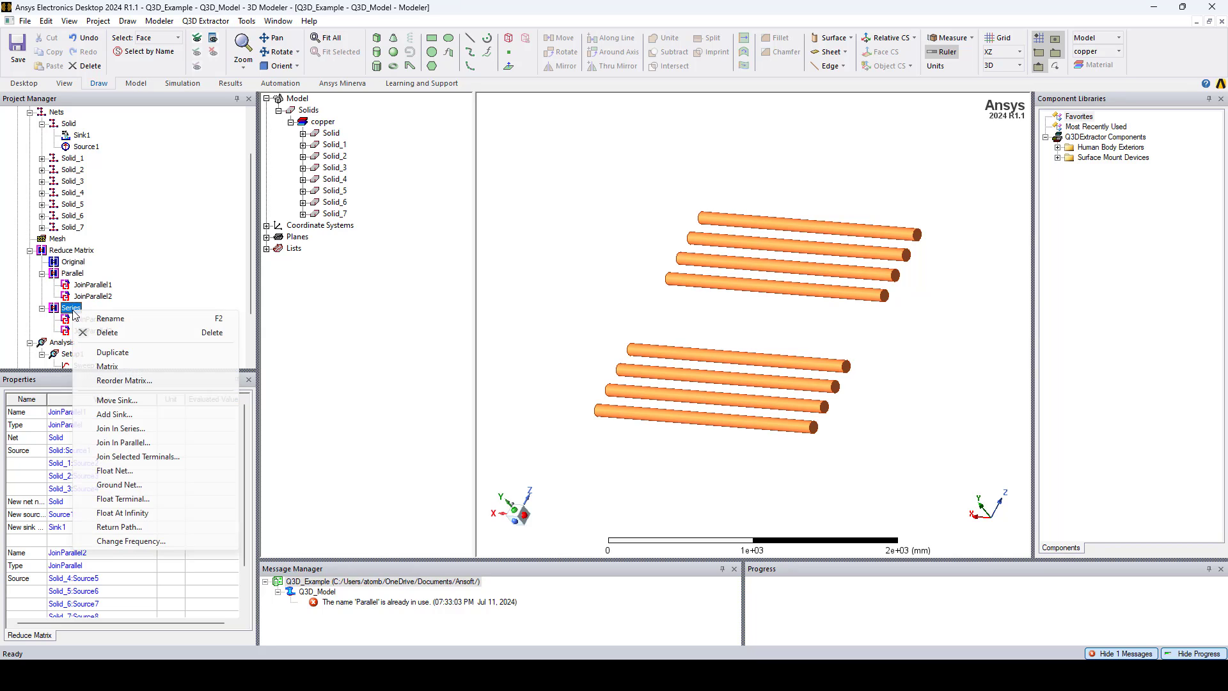
{"action": "left_click", "coordinate": [142, 429]}
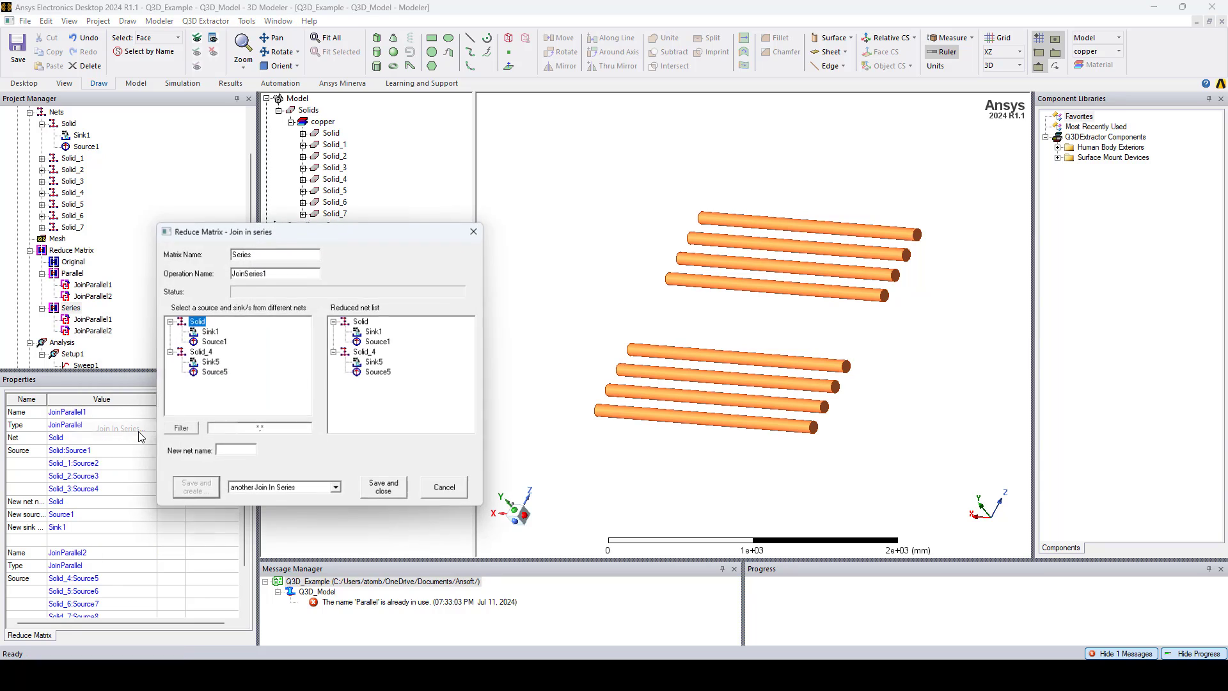
{"action": "left_click", "coordinate": [209, 331]}
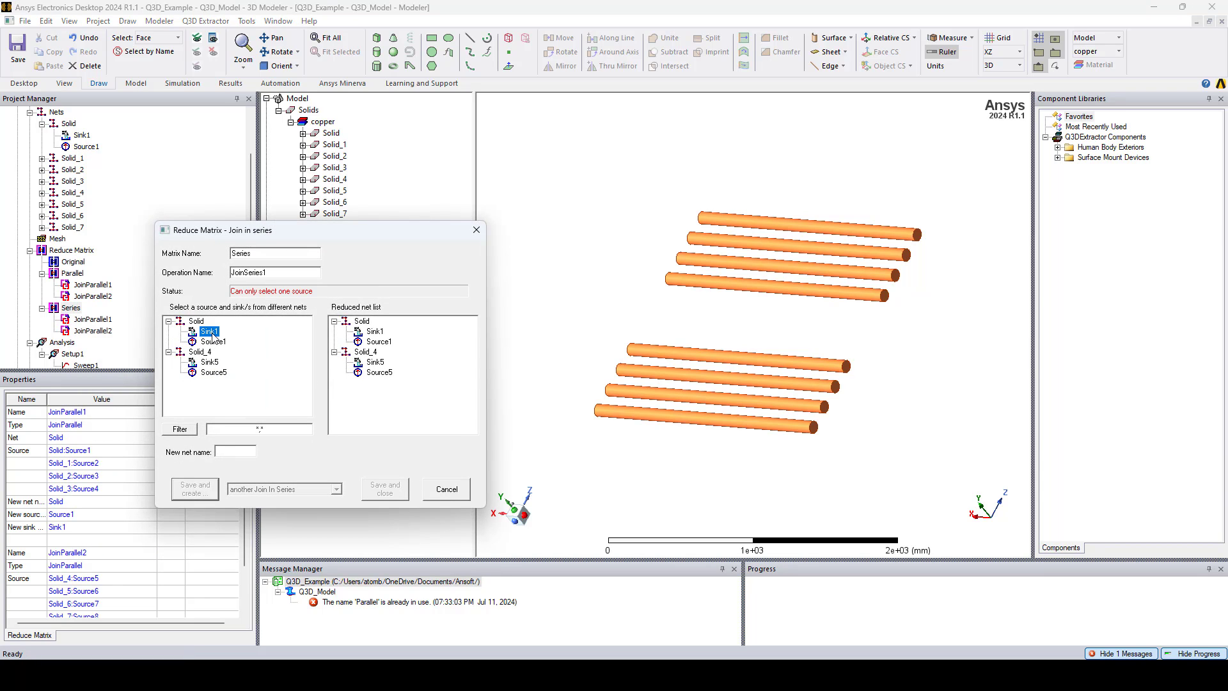
{"action": "left_click", "coordinate": [222, 376], "text": "ctrl"}
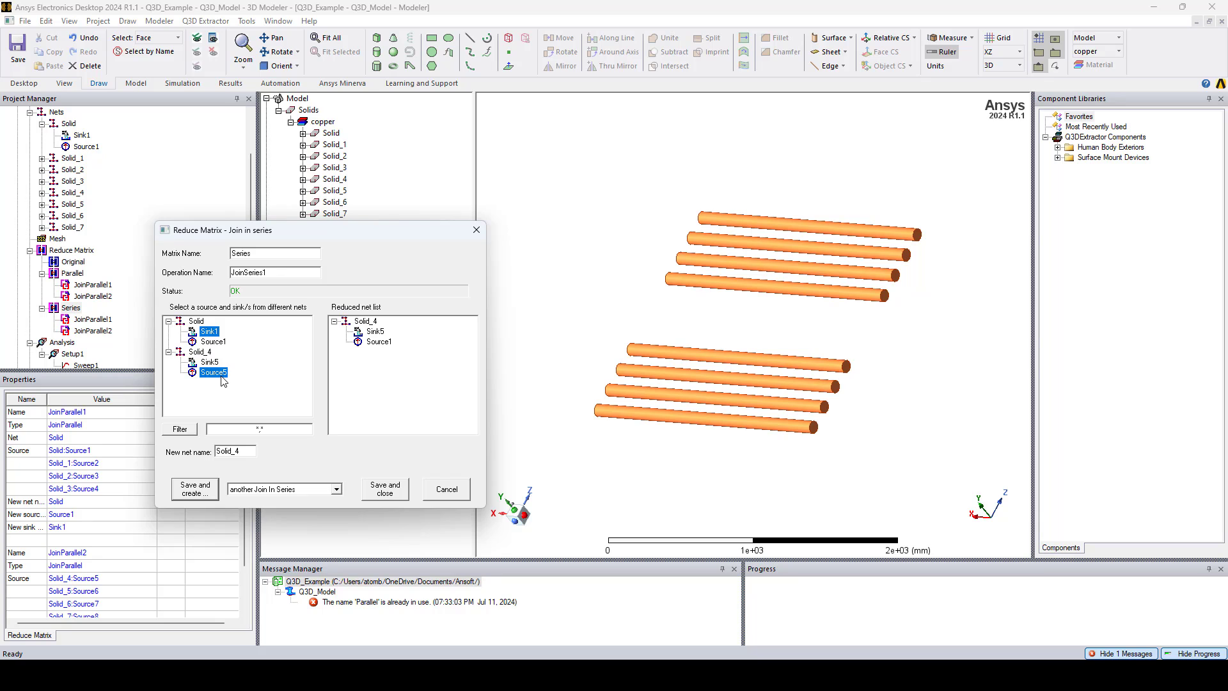
{"action": "left_click", "coordinate": [386, 494]}
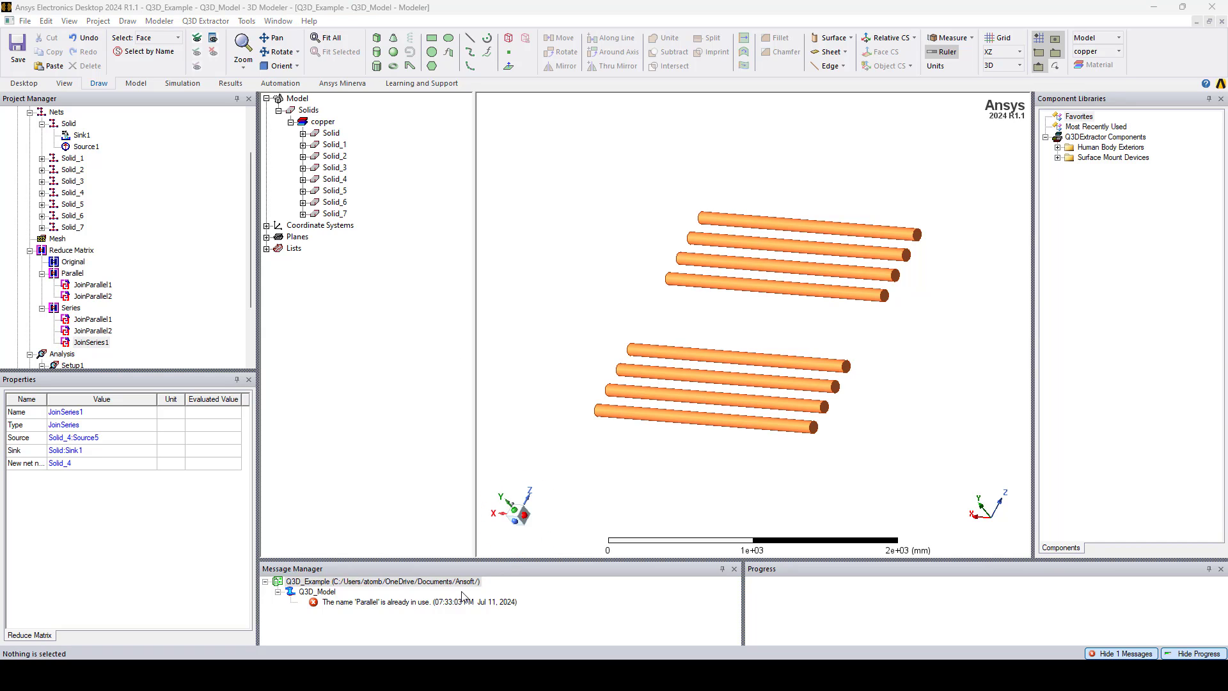
{"action": "right_click", "coordinate": [418, 583]}
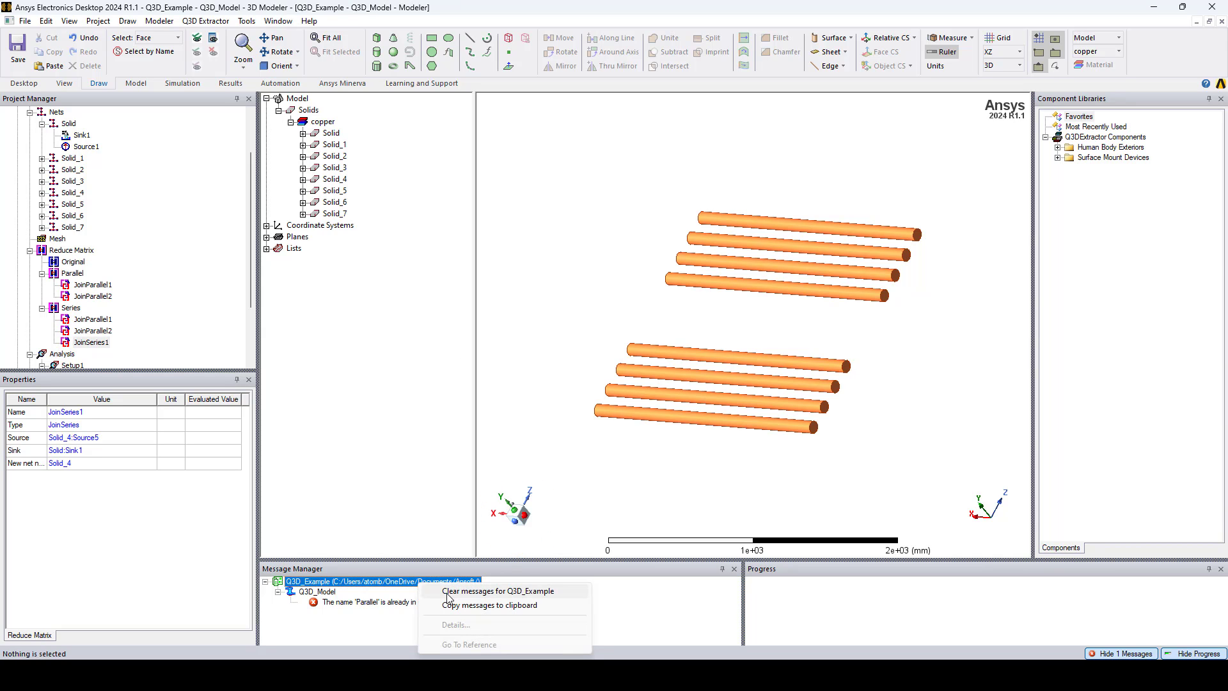
{"action": "left_click", "coordinate": [449, 592]}
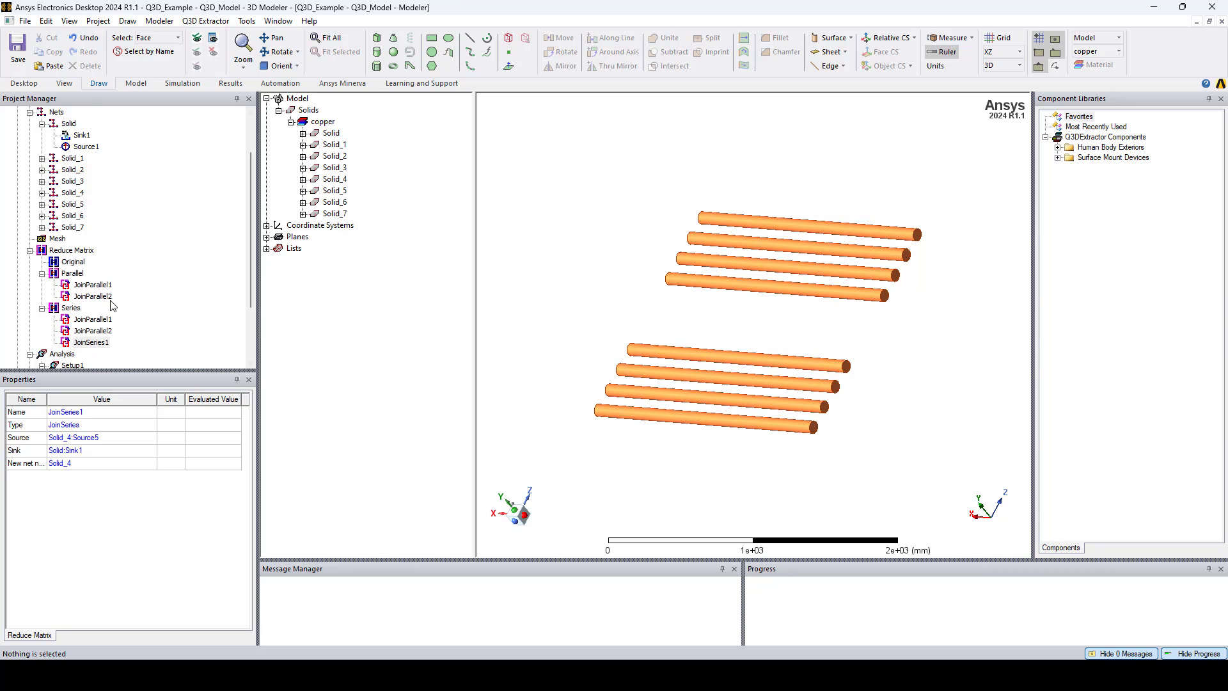
Review the general solve settings of Setup1 and the frequency ranges defined in Sweep1.
{"action": "scroll", "coordinate": [113, 305], "scroll_direction": "down", "scroll_amount": 3}
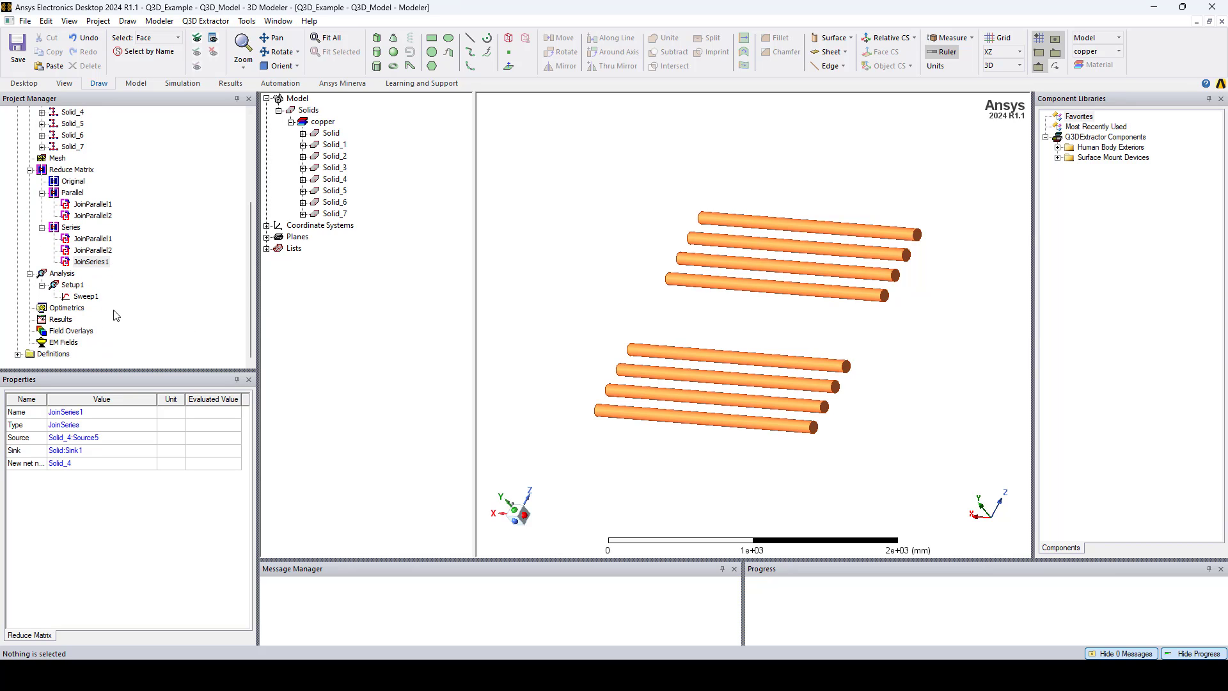
{"action": "double_click", "coordinate": [71, 287]}
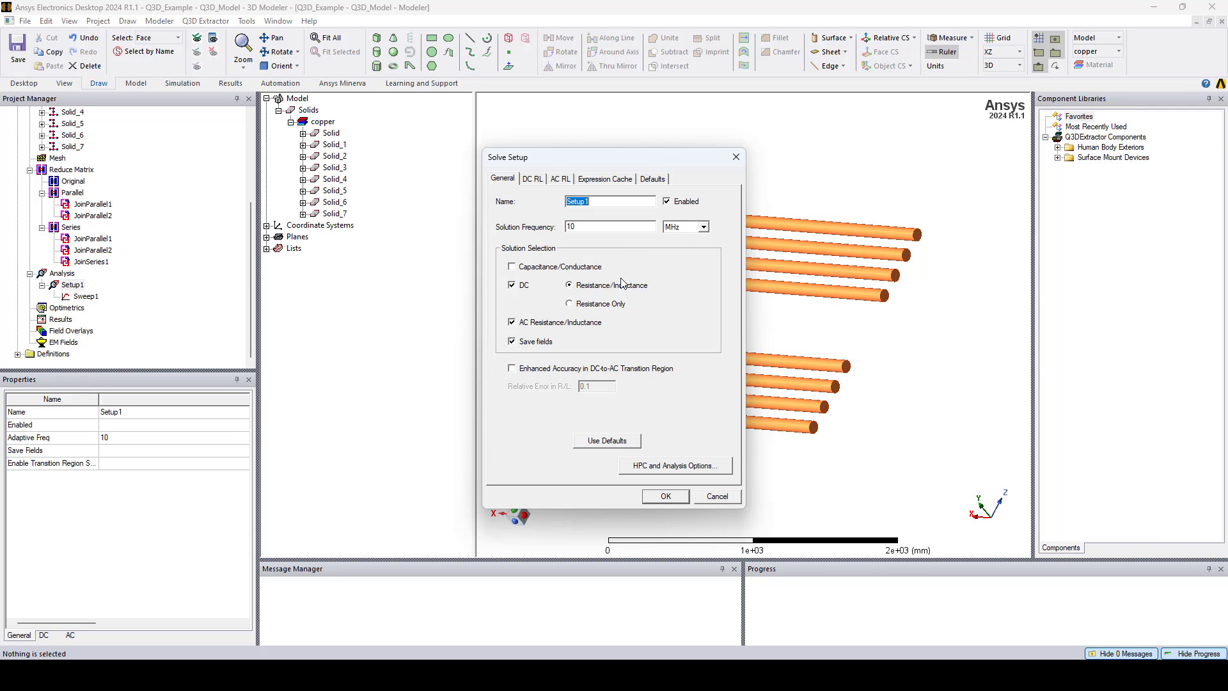
{"action": "left_click", "coordinate": [664, 500]}
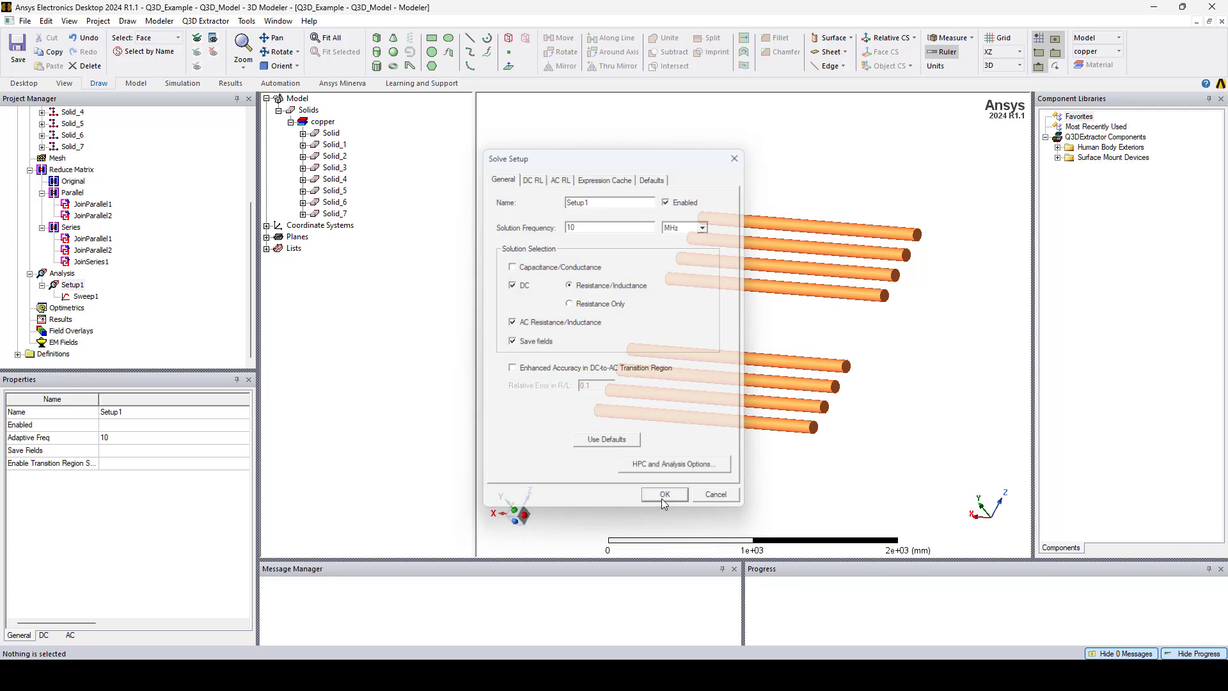
{"action": "double_click", "coordinate": [81, 297]}
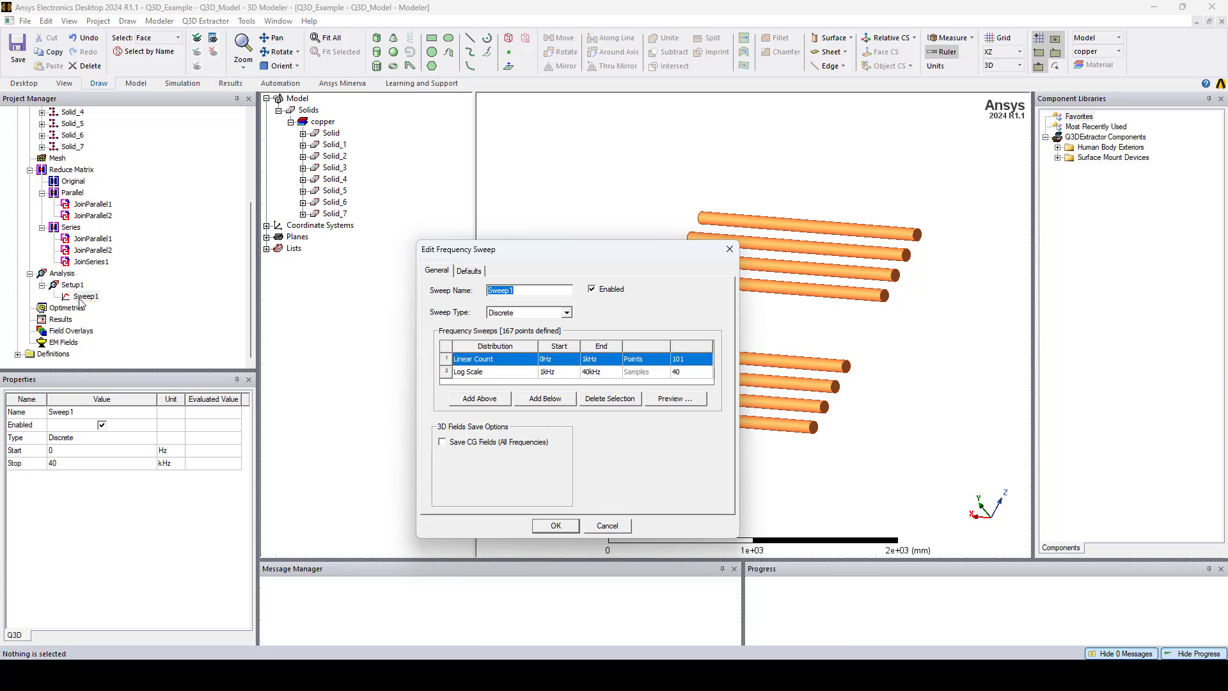
{"action": "left_click", "coordinate": [729, 249]}
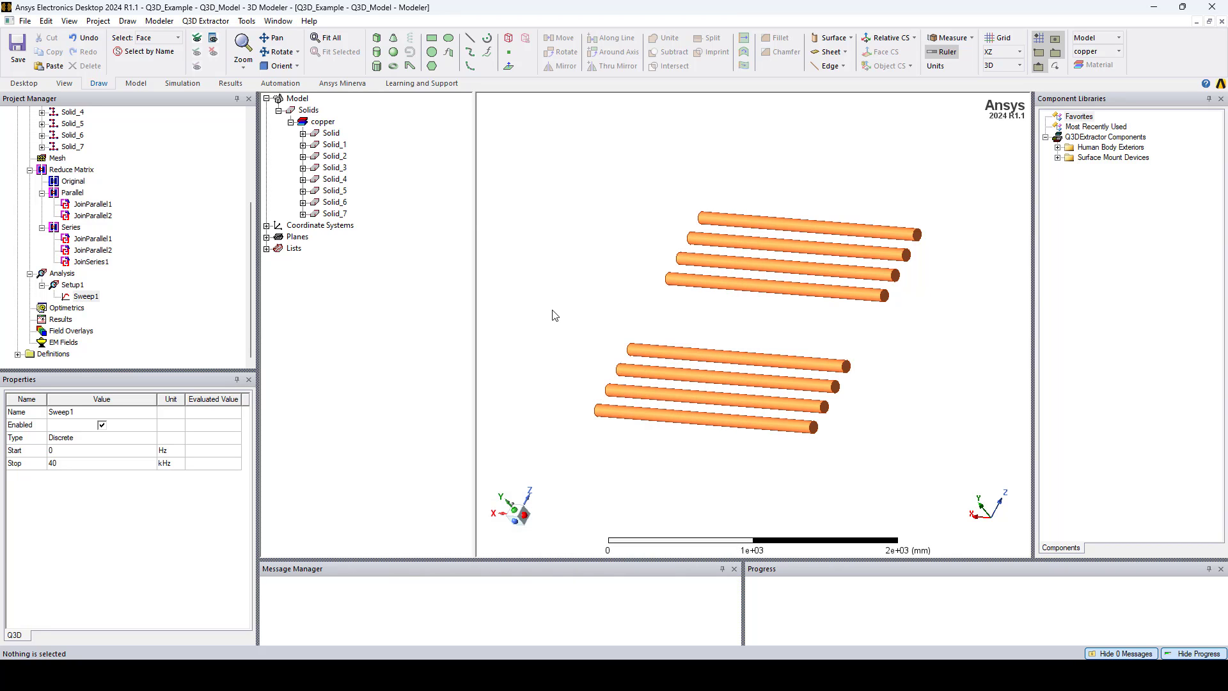
Run Analyze All on the Q3D_Model design.
{"action": "scroll", "coordinate": [130, 264], "scroll_direction": "up", "scroll_amount": 4}
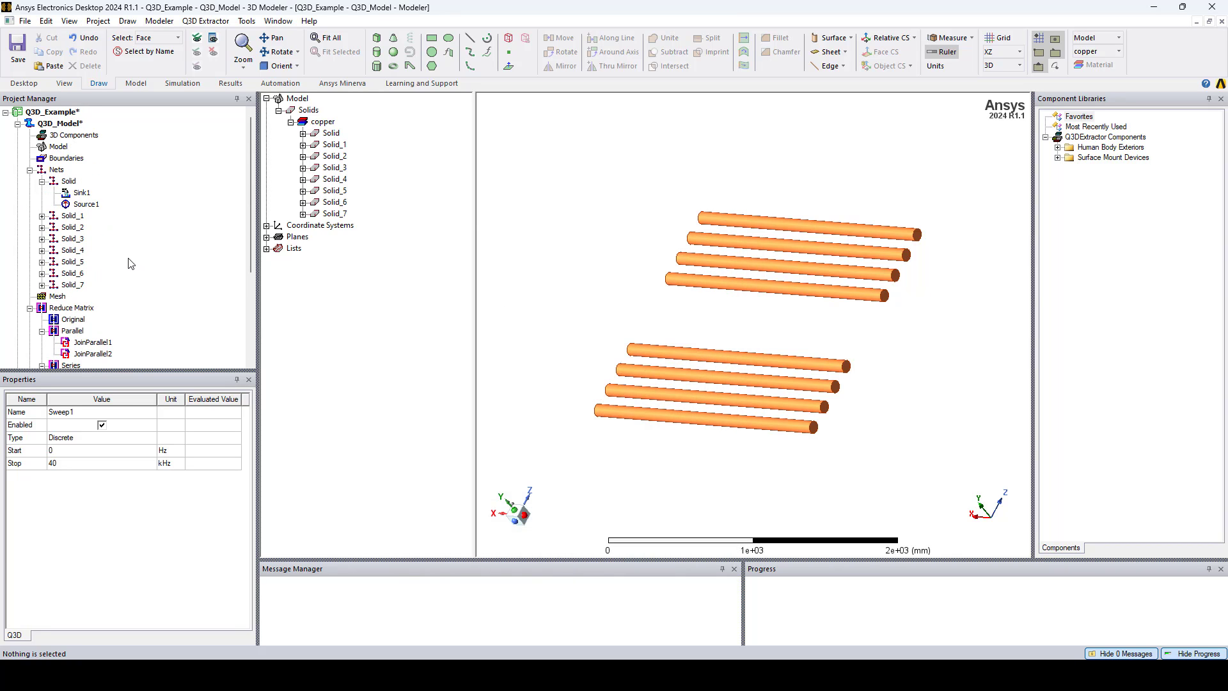
{"action": "right_click", "coordinate": [56, 125]}
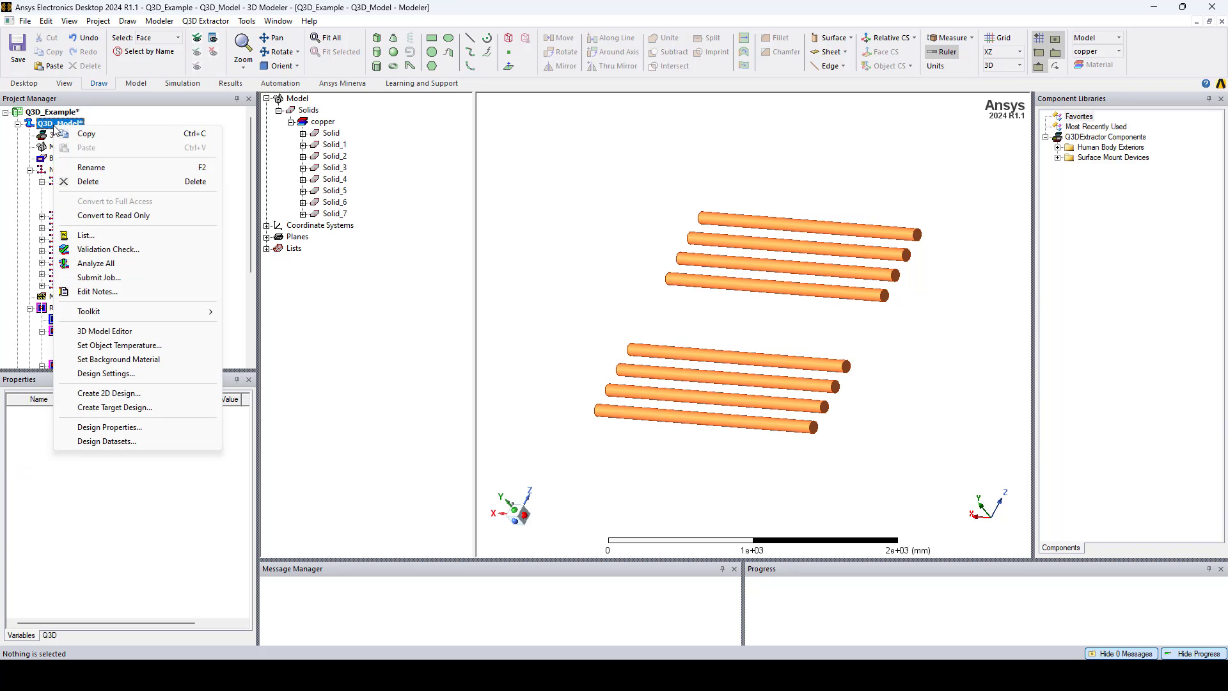
{"action": "left_click", "coordinate": [112, 261]}
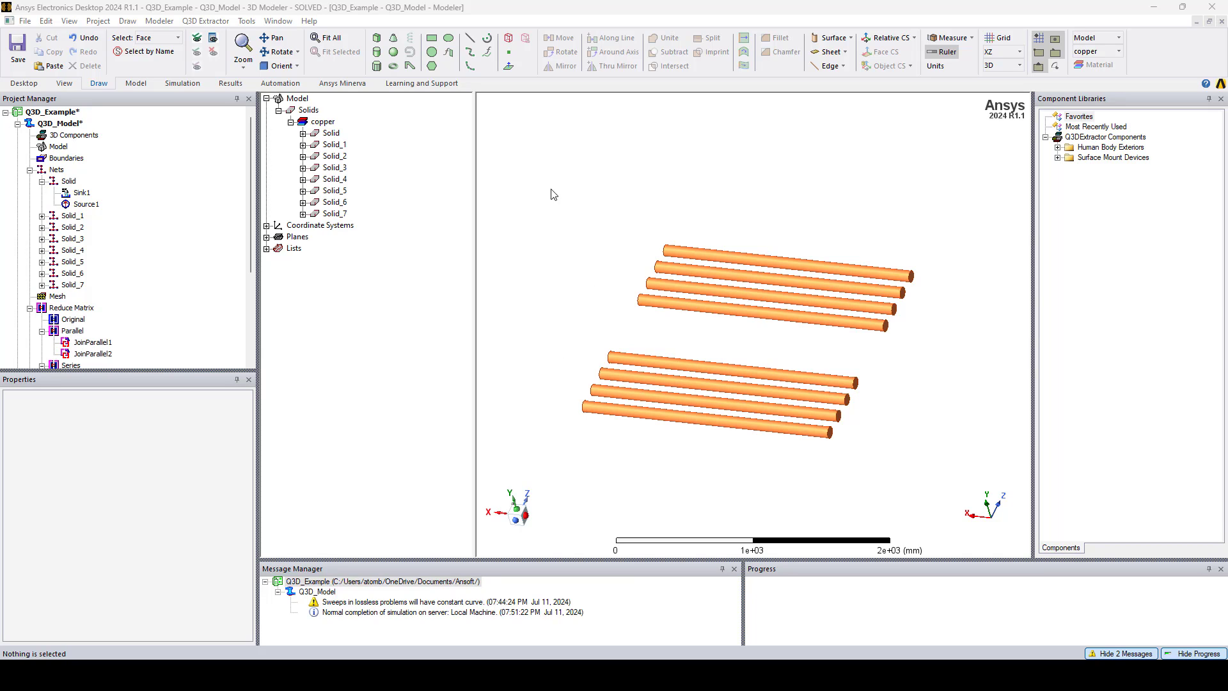
Create a mesh plot on the faces of all eight conductors using Setup1 : LastAdaptive and DC R/L Fields, and inspect the mesh.
{"action": "left_click_drag", "start_coordinate": [537, 193], "coordinate": [945, 476]}
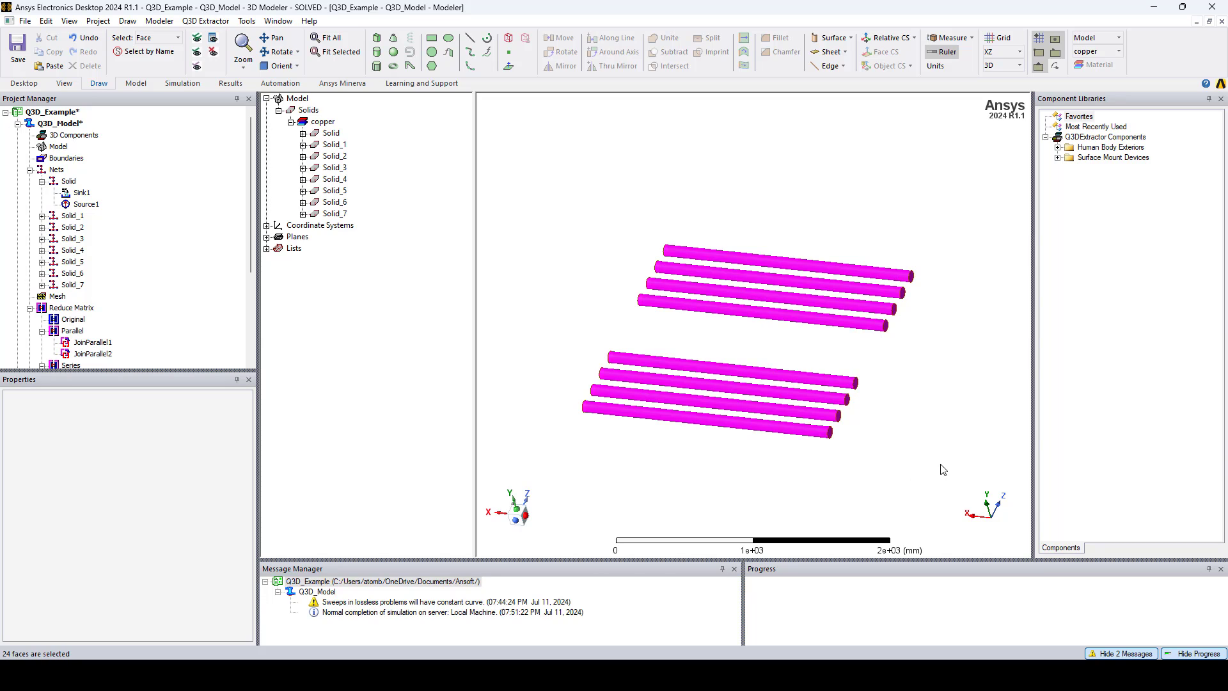
{"action": "right_click", "coordinate": [644, 442]}
{"action": "left_click", "coordinate": [672, 406]}
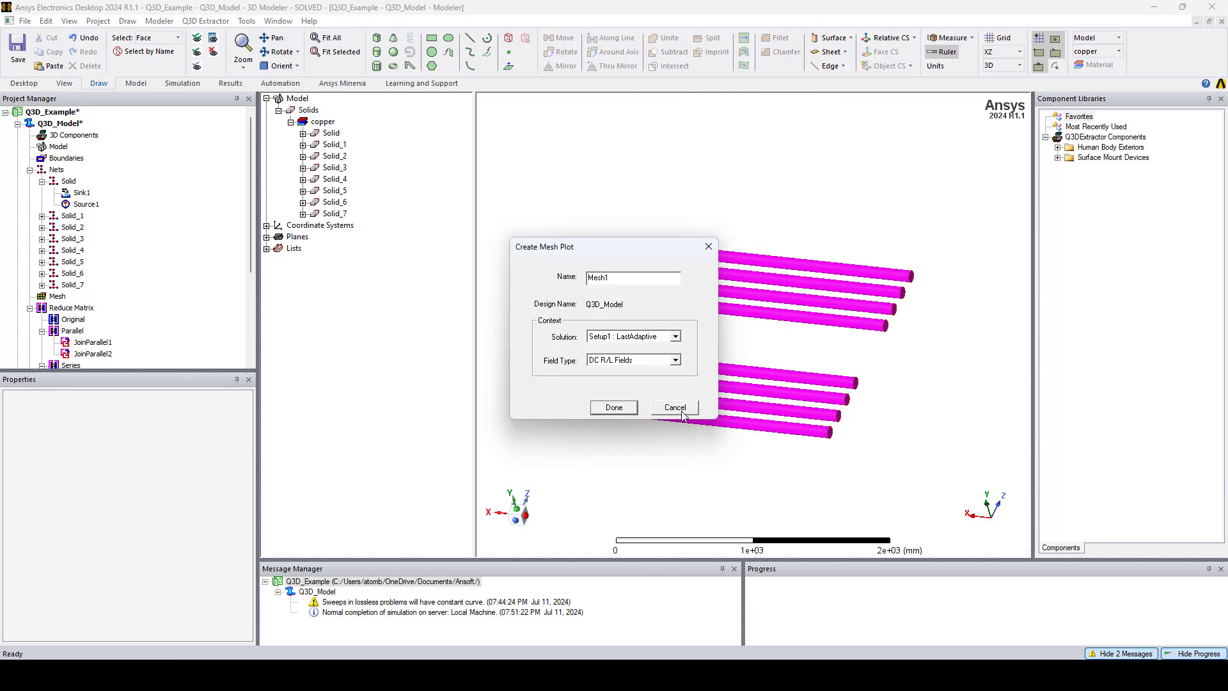
{"action": "left_click", "coordinate": [623, 408]}
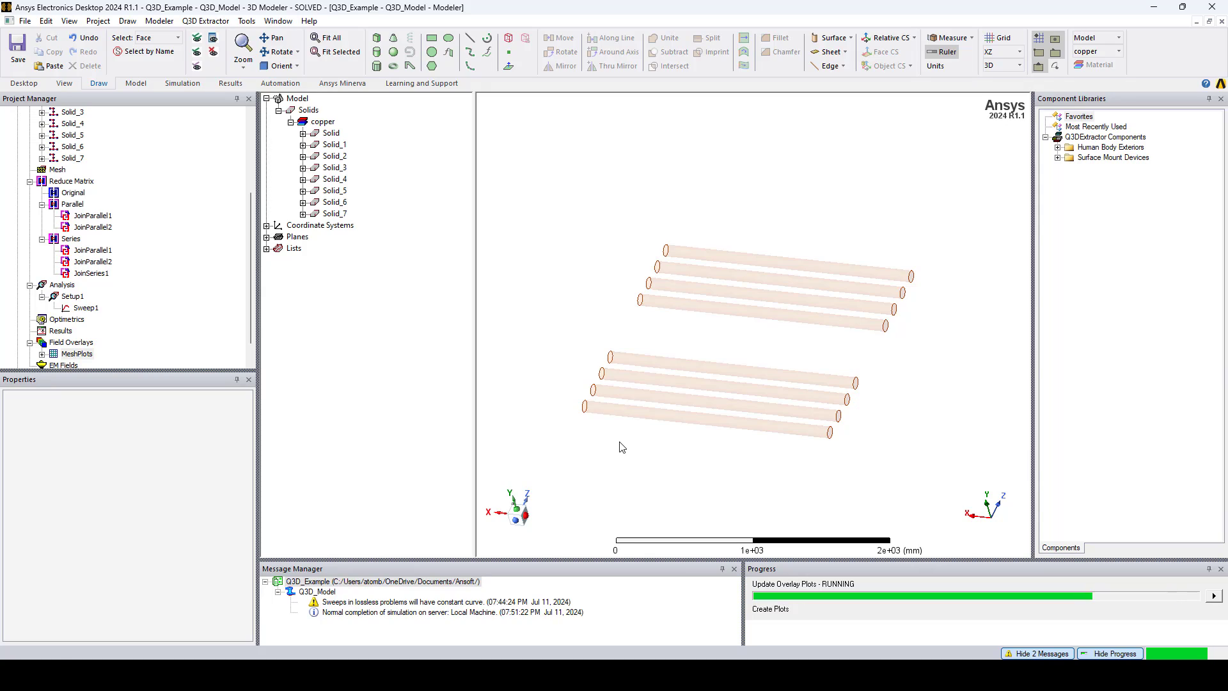
{"action": "scroll", "coordinate": [665, 391], "scroll_direction": "up", "scroll_amount": 10}
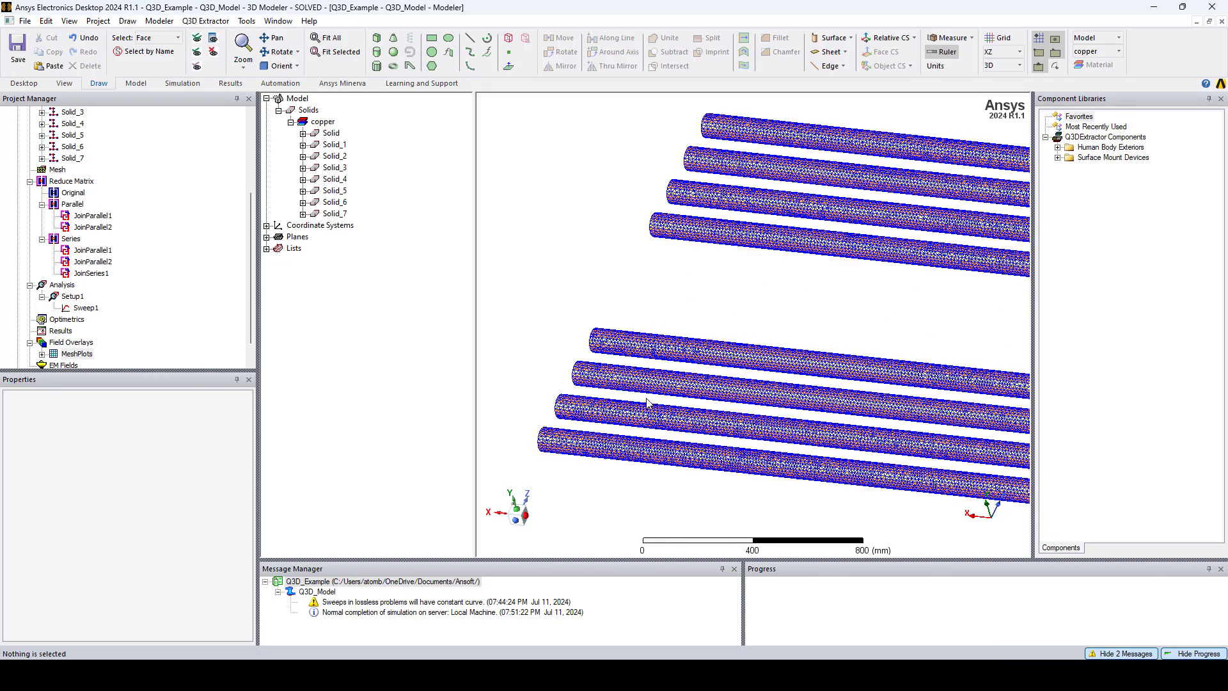
{"action": "scroll", "coordinate": [722, 439], "scroll_direction": "down", "scroll_amount": 3}
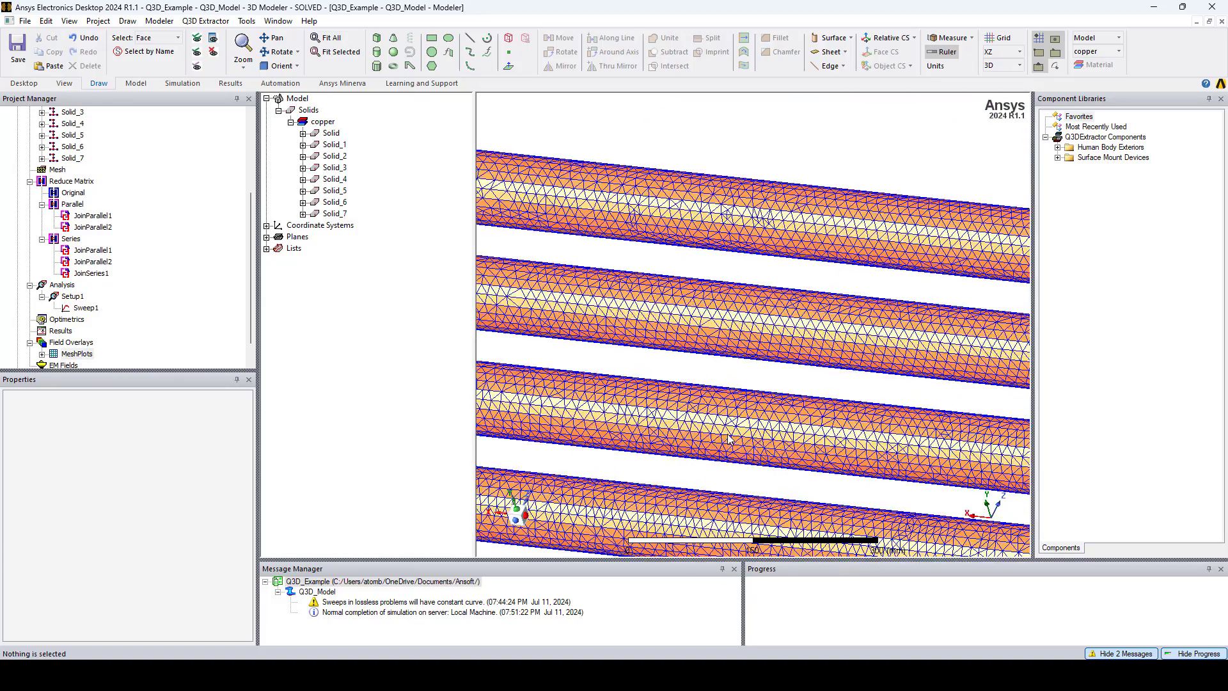
{"action": "scroll", "coordinate": [748, 330], "scroll_direction": "down", "scroll_amount": 2}
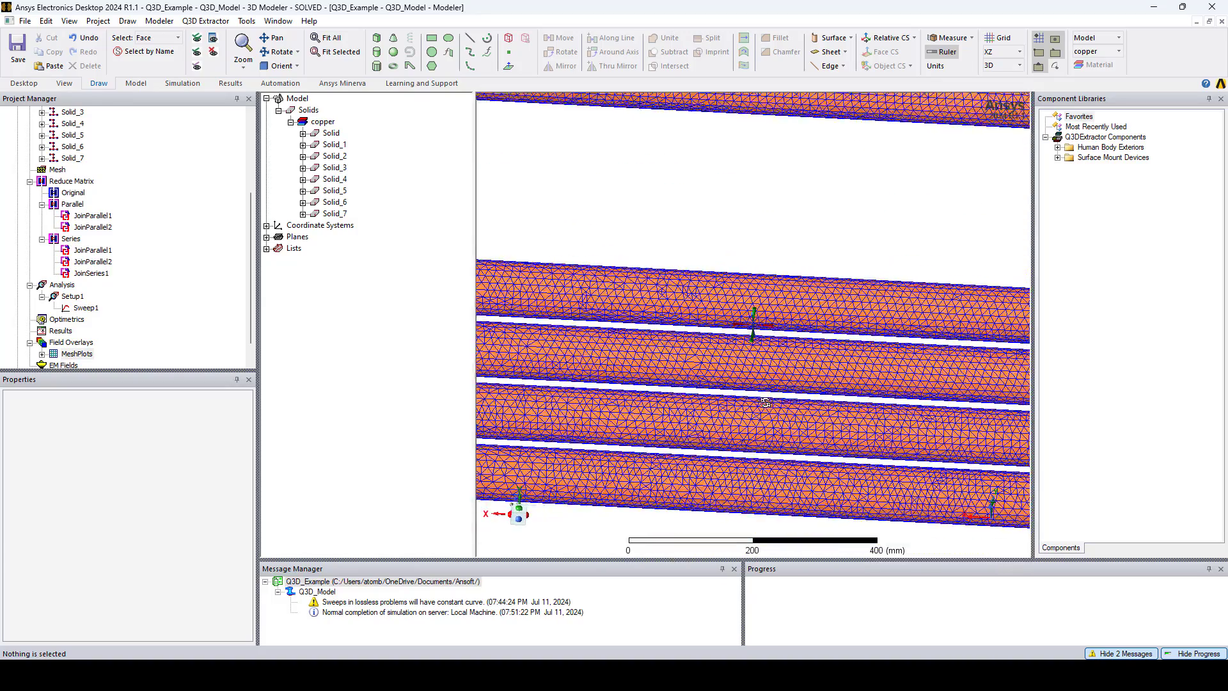
{"action": "scroll", "coordinate": [760, 423], "scroll_direction": "down", "scroll_amount": 5}
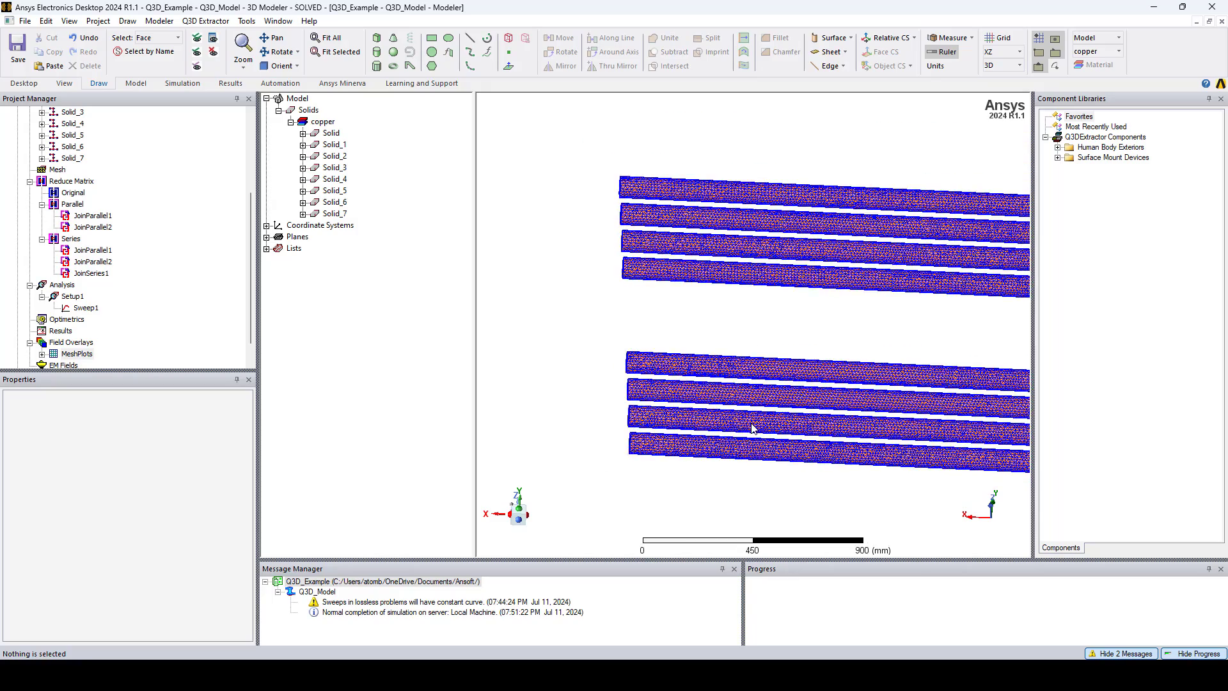
{"action": "middle_click_drag", "start_coordinate": [725, 411], "coordinate": [711, 402], "text": "shift"}
{"action": "mouse_move", "coordinate": [711, 402]}
{"action": "middle_mouse_down"}
{"action": "mouse_move", "coordinate": [717, 426]}
{"action": "mouse_move", "coordinate": [740, 424]}
{"action": "middle_mouse_up"}
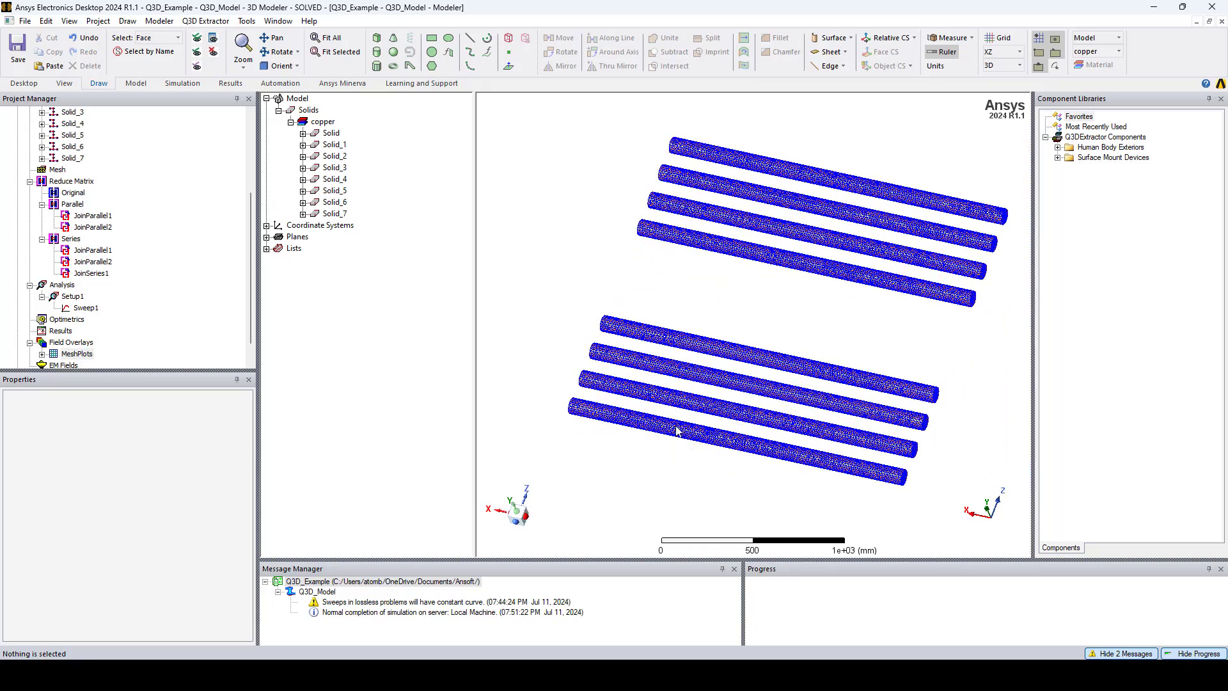
Open the solution data for the solved design and maximize its window.
{"action": "scroll", "coordinate": [158, 337], "scroll_direction": "down", "scroll_amount": 1}
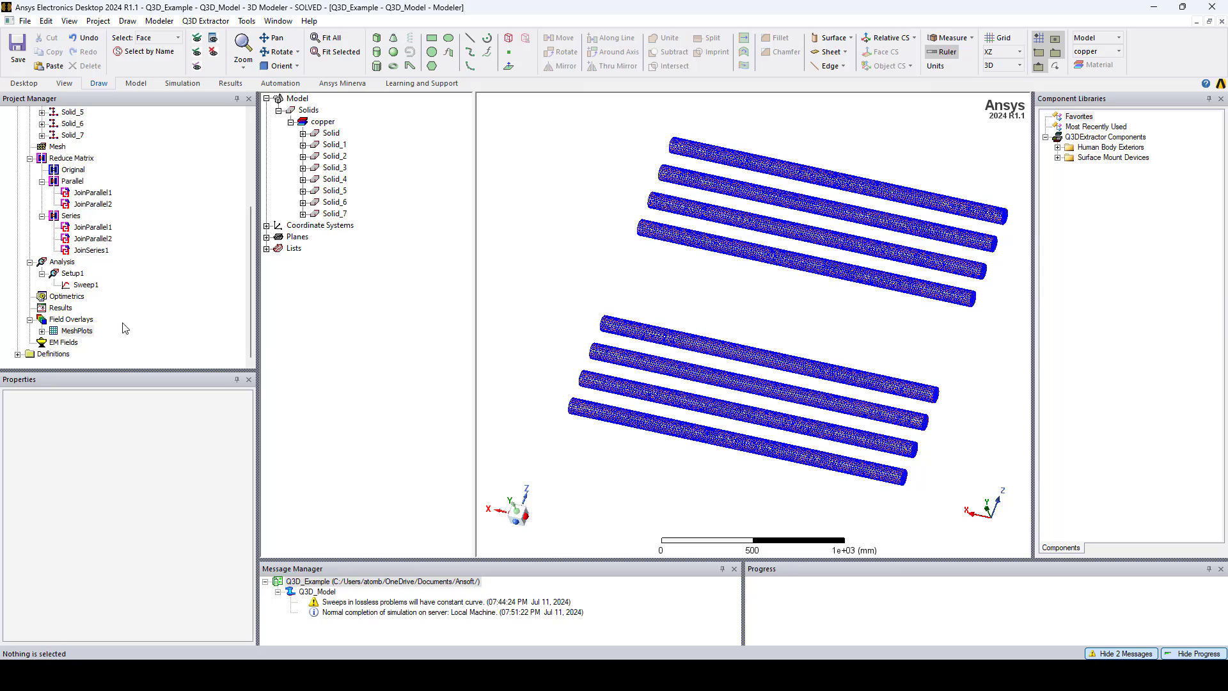
{"action": "right_click", "coordinate": [63, 310]}
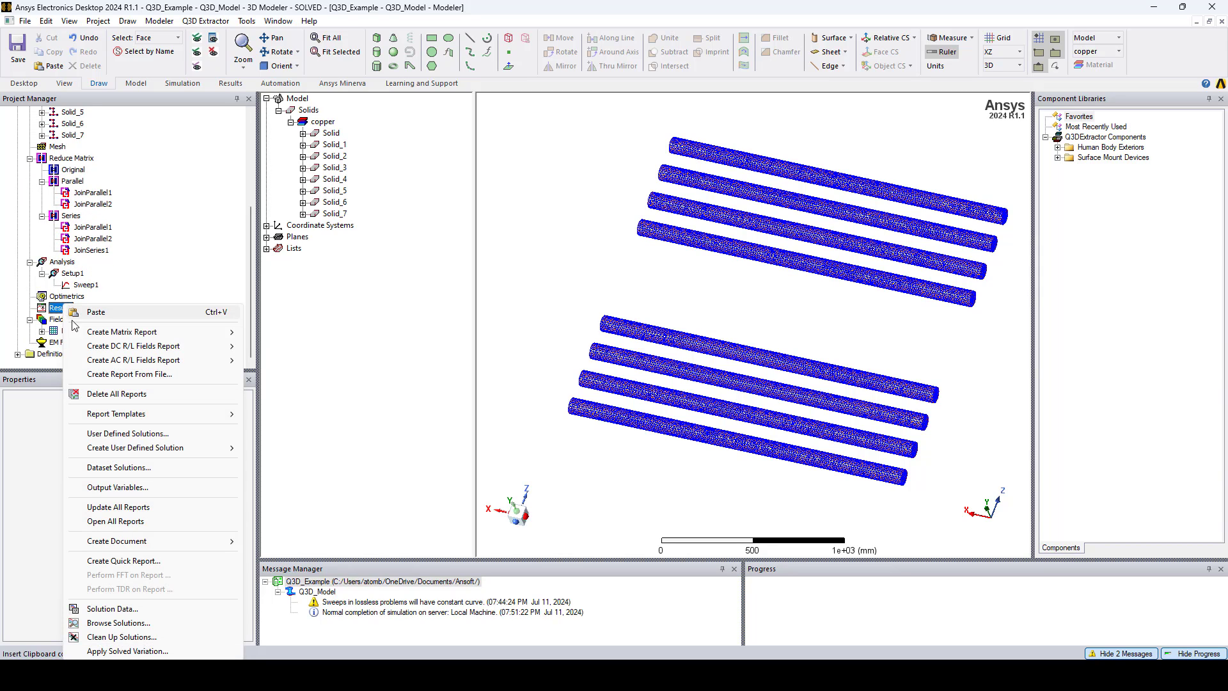
{"action": "left_click", "coordinate": [144, 611]}
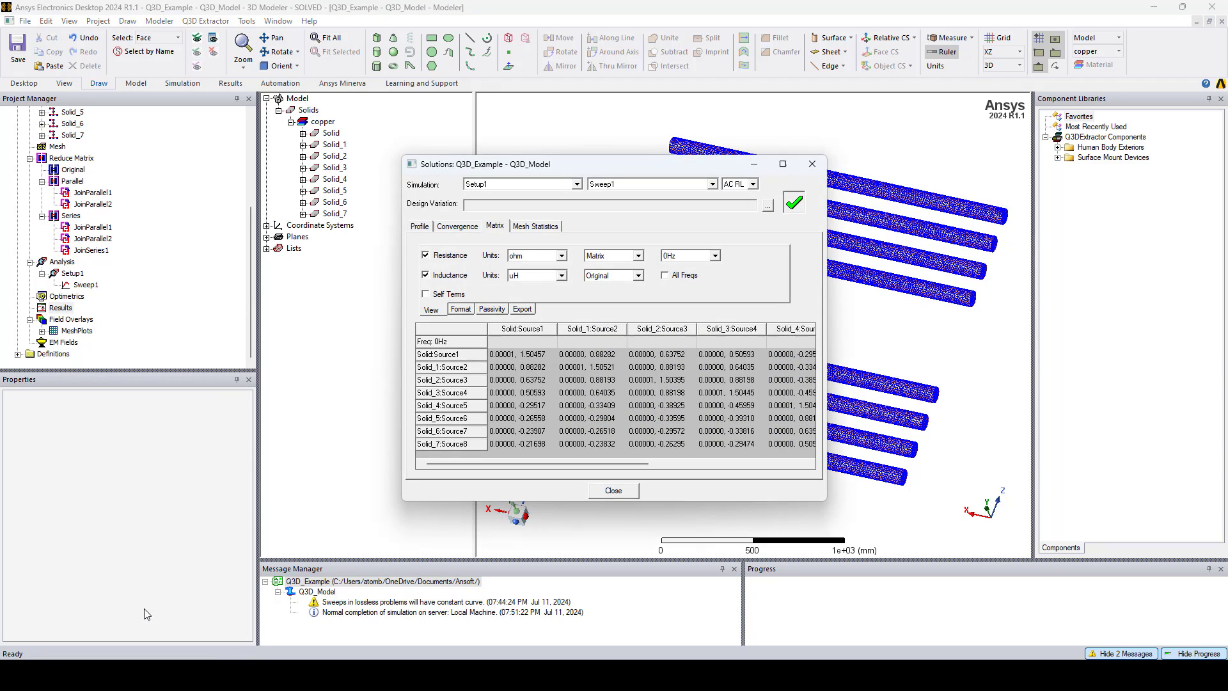
{"action": "left_click", "coordinate": [782, 165]}
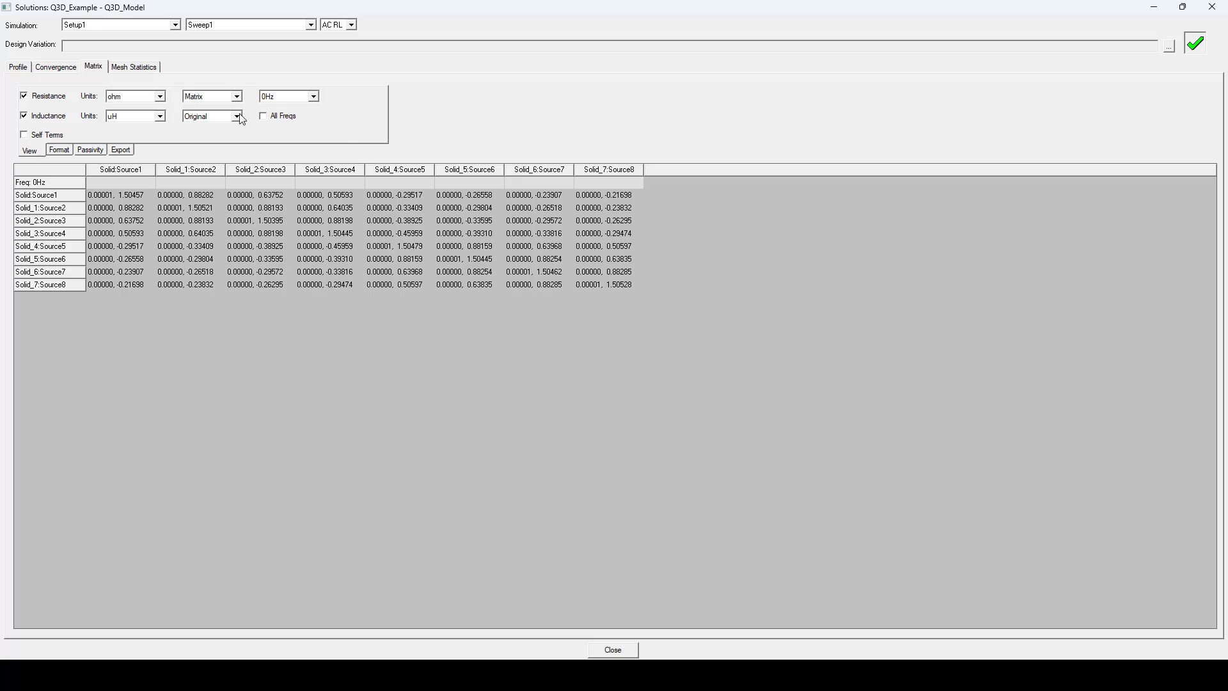
Check the self terms alone, return to the full original matrix, and show its resistance and inductance values at 40kHz.
{"action": "left_click", "coordinate": [41, 135]}
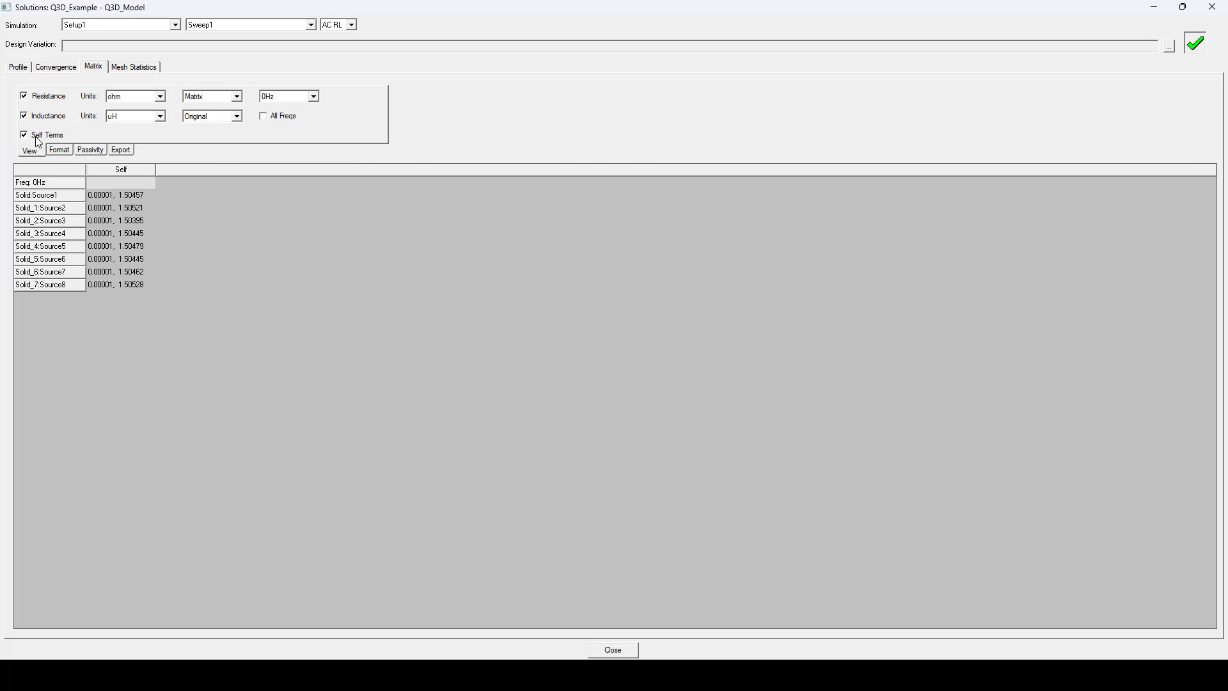
{"action": "left_click", "coordinate": [37, 137]}
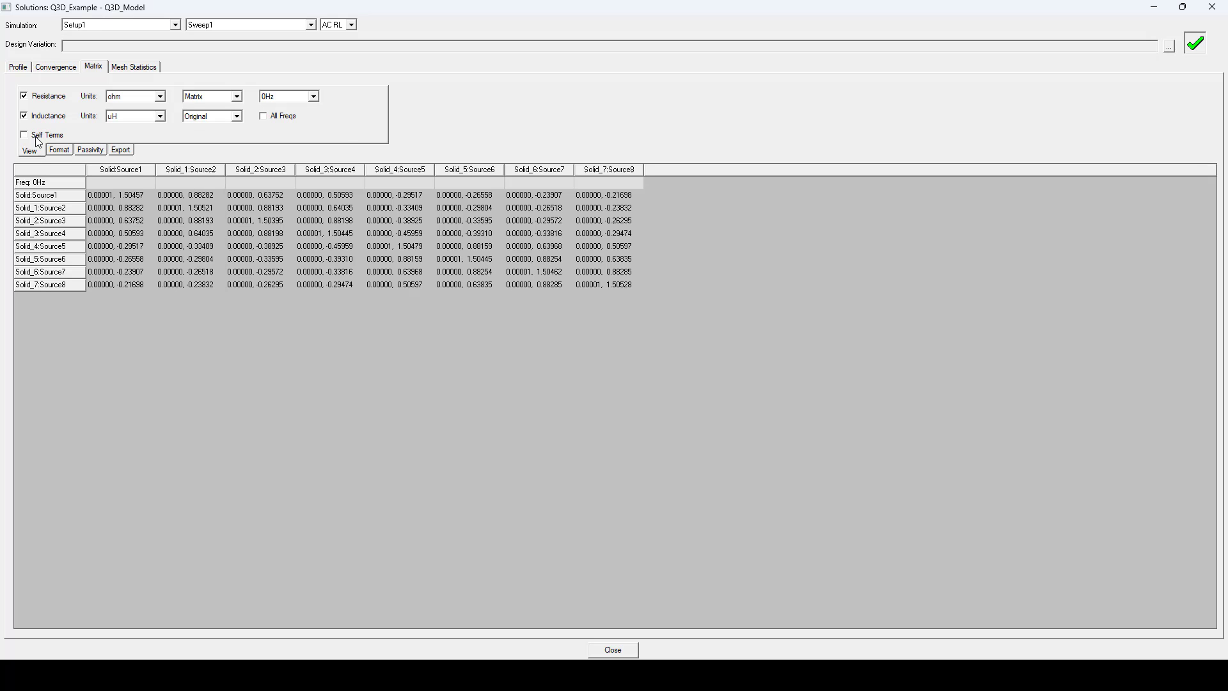
{"action": "left_click", "coordinate": [314, 97]}
{"action": "scroll", "coordinate": [316, 121], "scroll_direction": "down", "scroll_amount": 8}
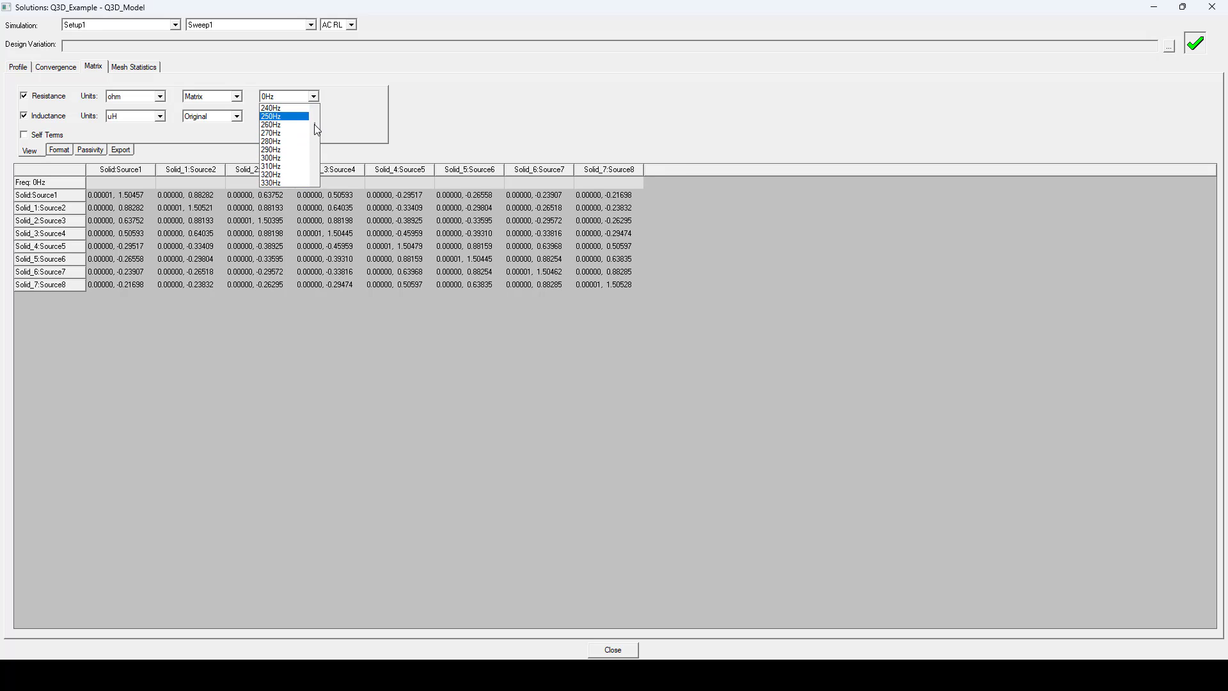
{"action": "scroll", "coordinate": [316, 130], "scroll_direction": "down", "scroll_amount": 10}
{"action": "left_click", "coordinate": [270, 183]}
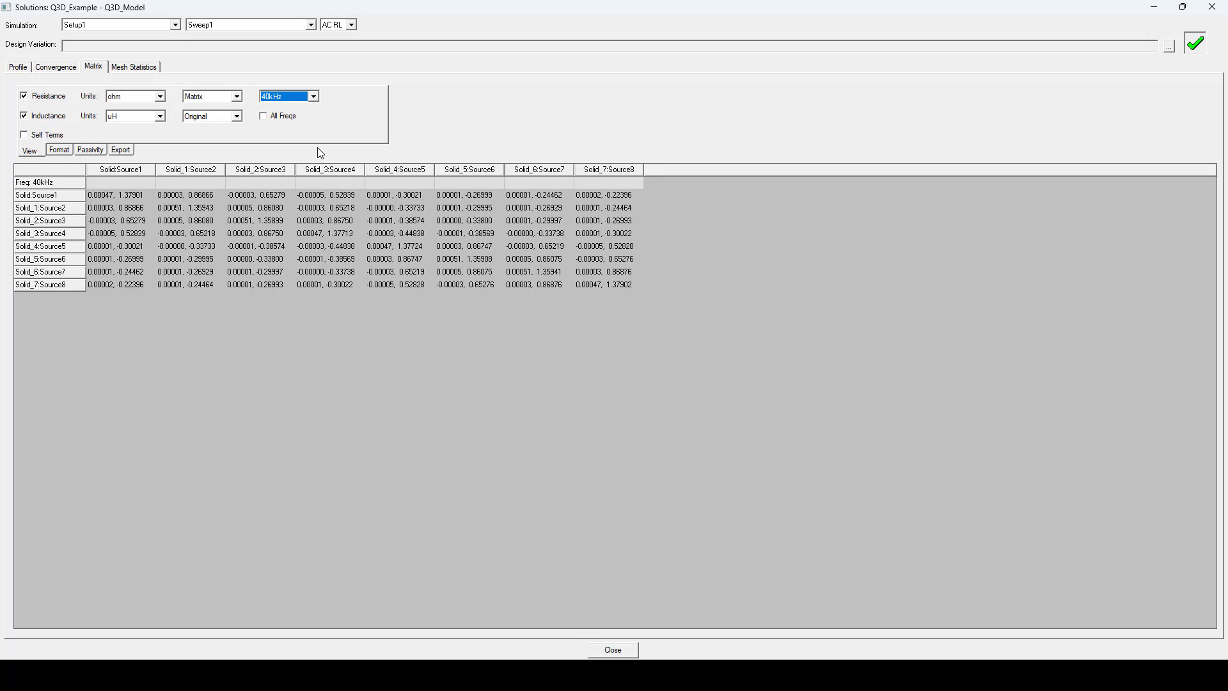
Close the solution data and create a rectangular matrix plot of the Parallel matrix's DCL self terms for Solid:Source1 and Solid_4:Source5.
{"action": "left_click", "coordinate": [1212, 7]}
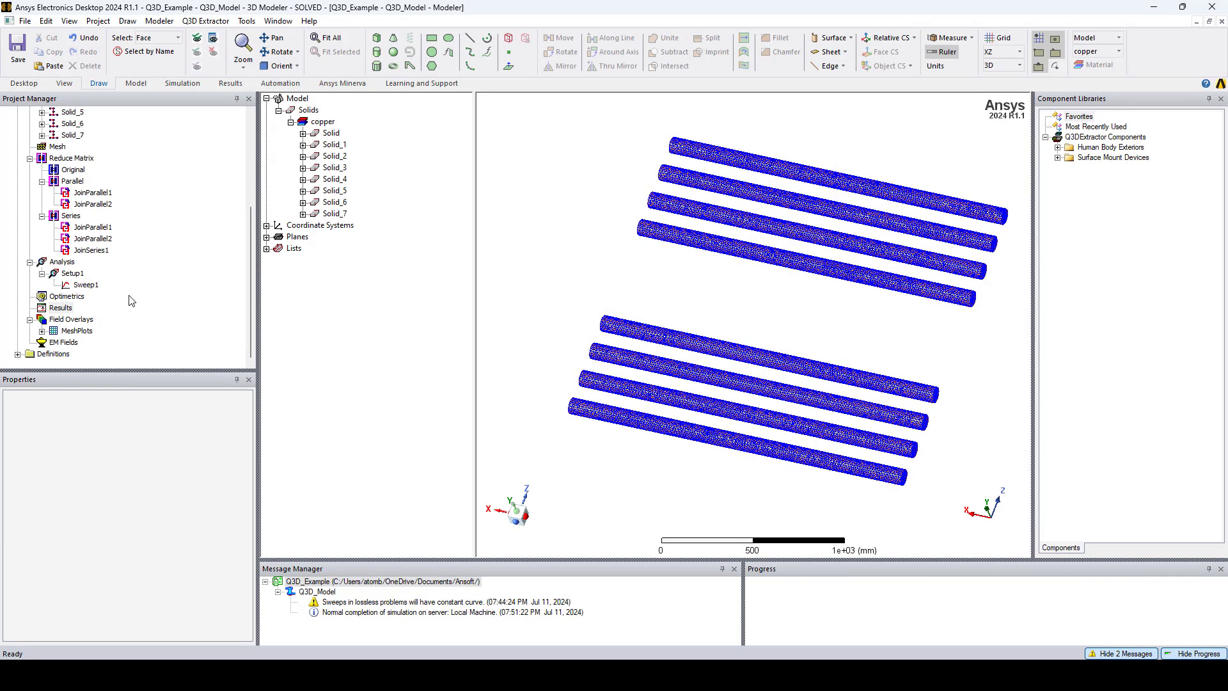
{"action": "right_click", "coordinate": [56, 309]}
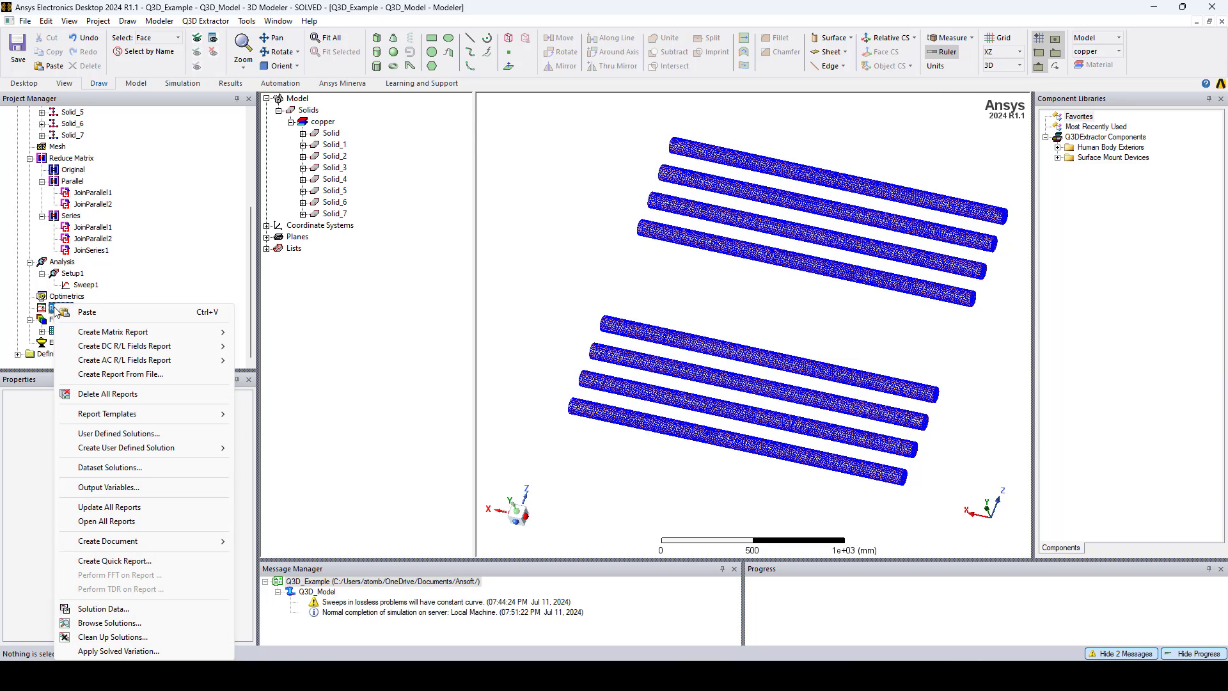
{"action": "mouse_move", "coordinate": [115, 332]}
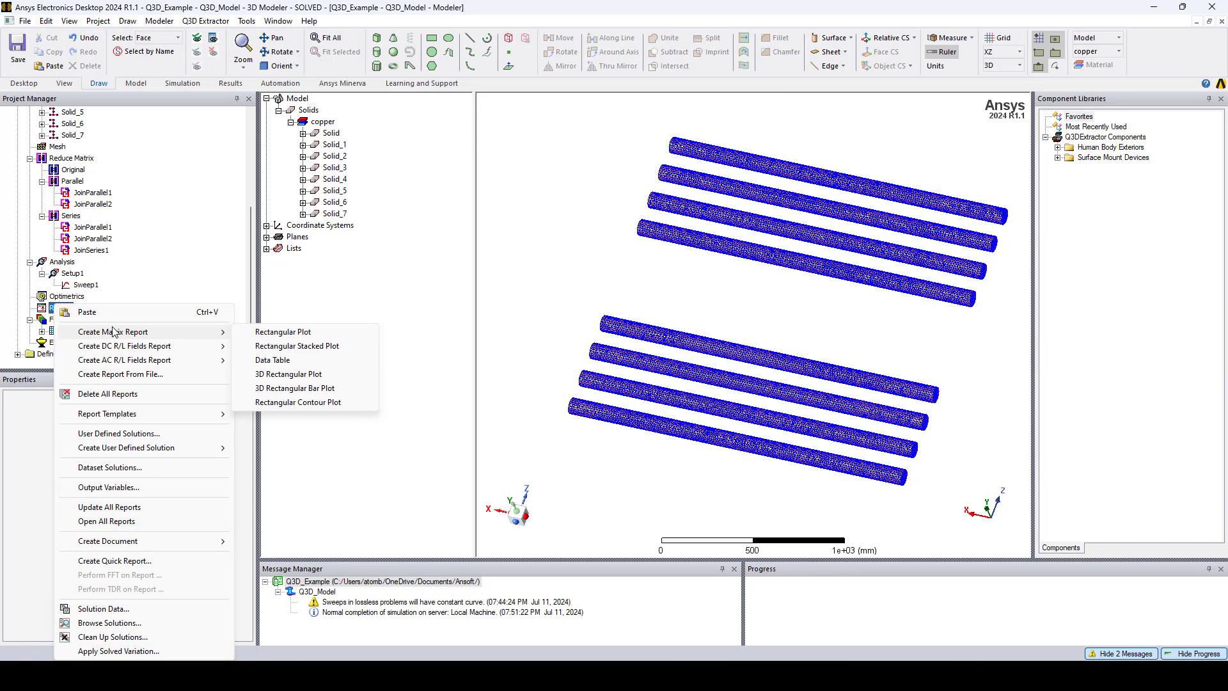
{"action": "left_click", "coordinate": [256, 332]}
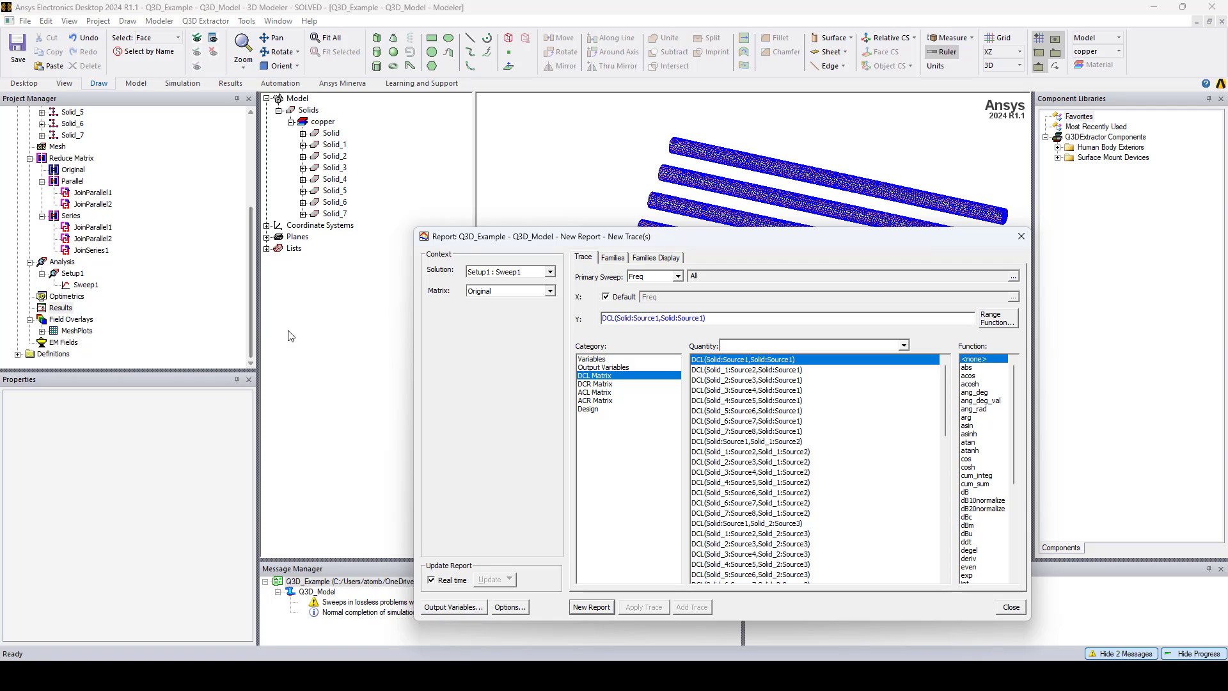
{"action": "left_click", "coordinate": [489, 294]}
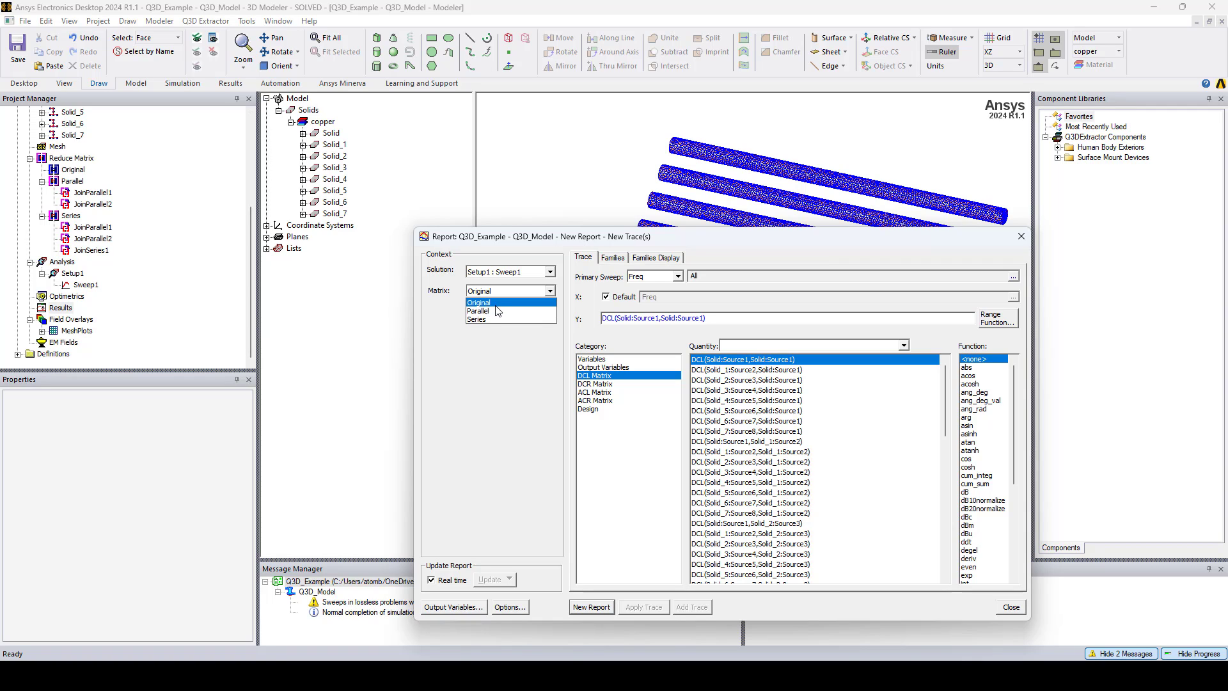
{"action": "left_click", "coordinate": [497, 310]}
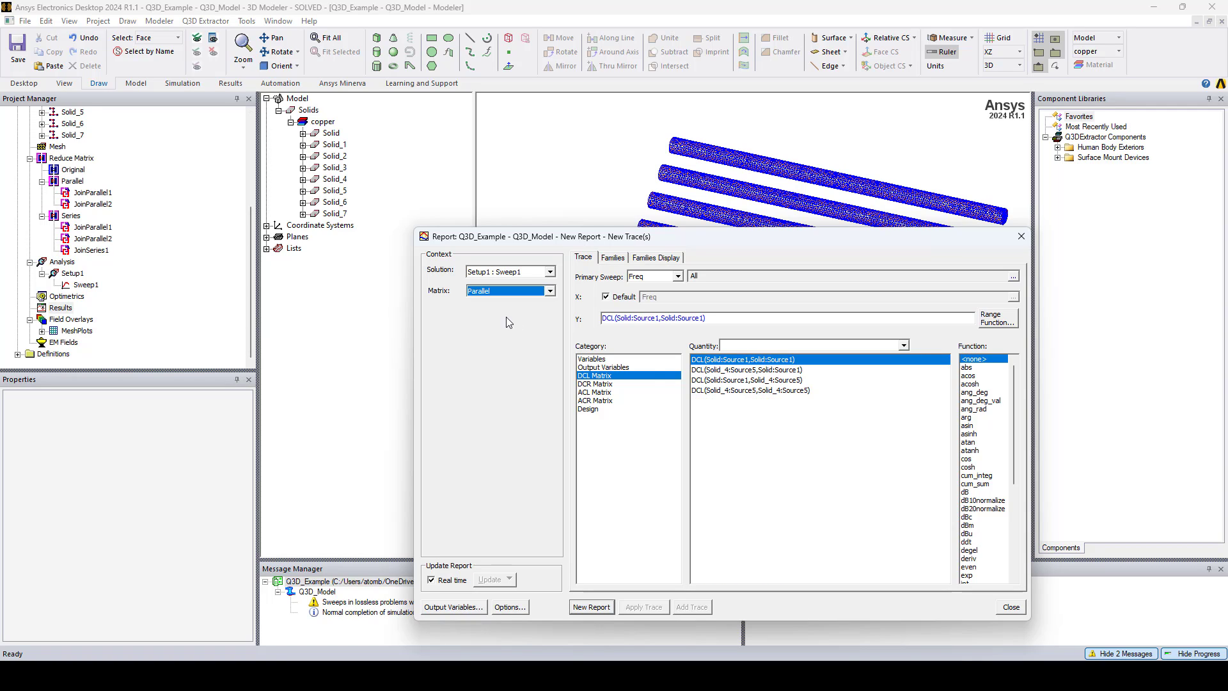
{"action": "left_click", "coordinate": [729, 391], "text": "ctrl"}
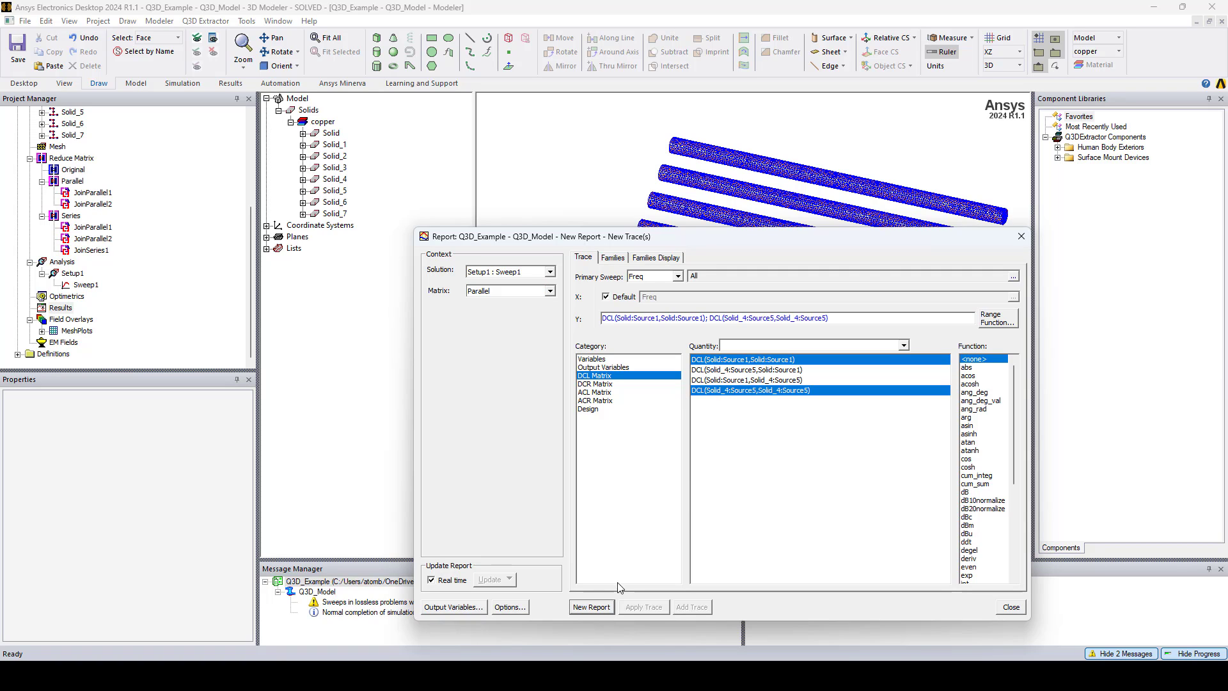
{"action": "left_click", "coordinate": [601, 609]}
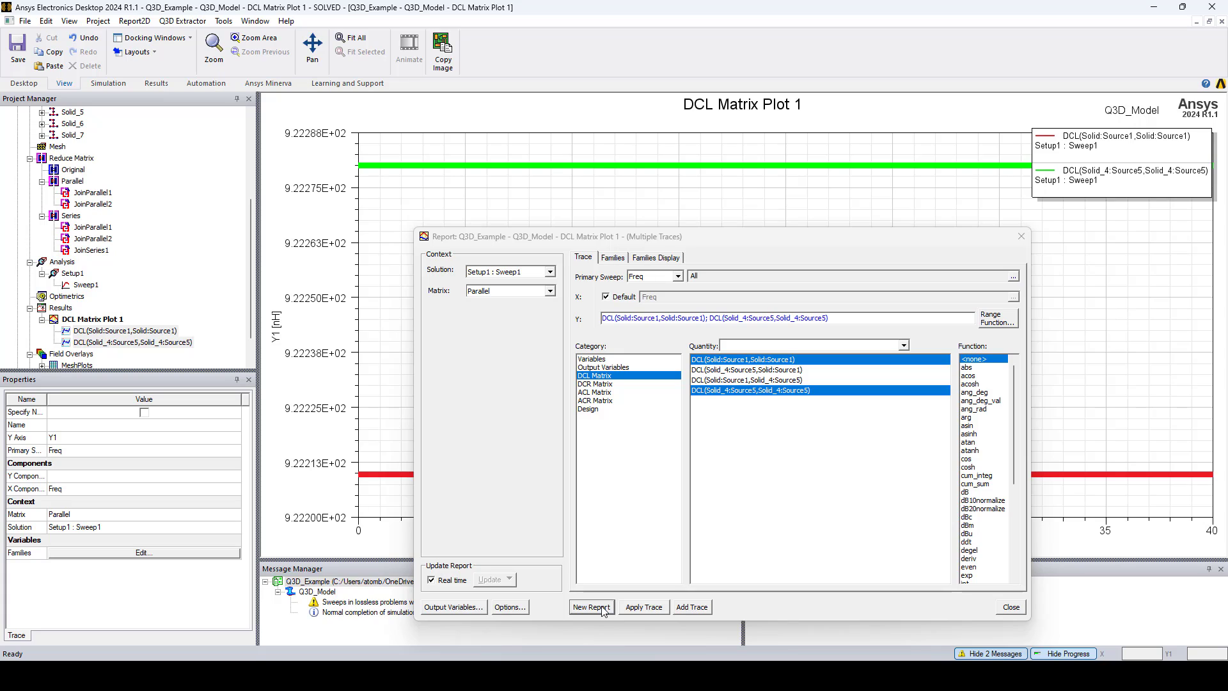
Create a second rectangular plot of the Parallel matrix's ACL self terms for Solid:Source1 and Solid_4:Source5, and close the report setup.
{"action": "left_click", "coordinate": [596, 393]}
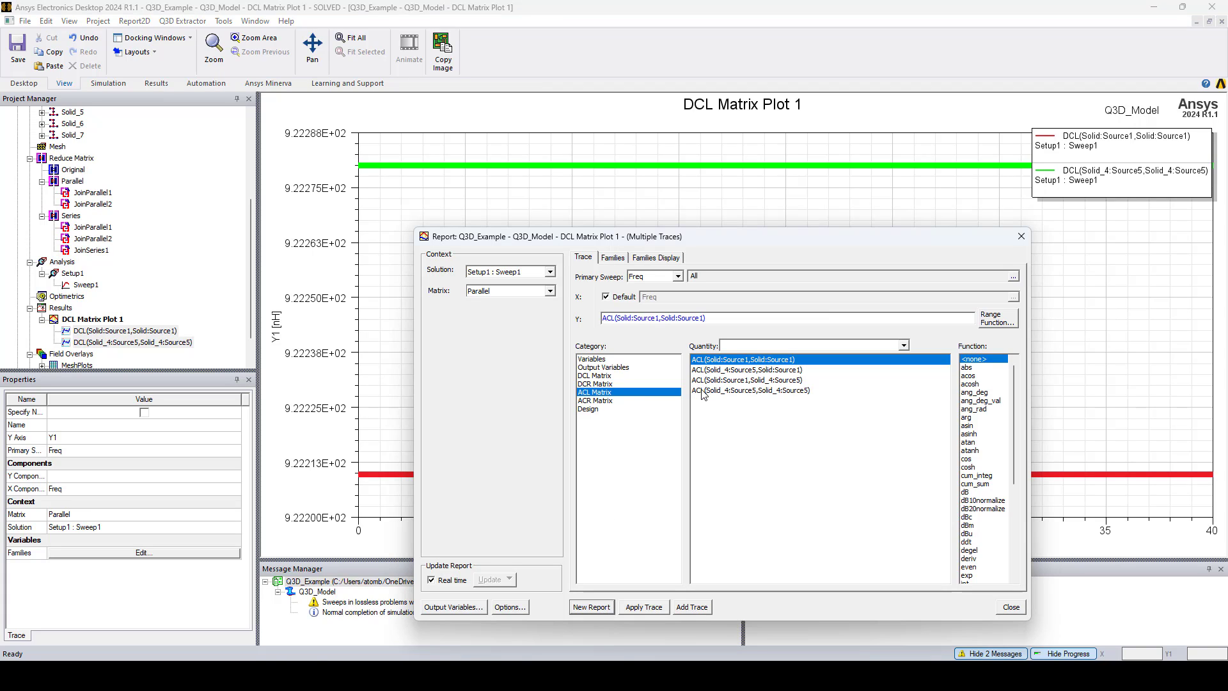
{"action": "left_click", "coordinate": [591, 607]}
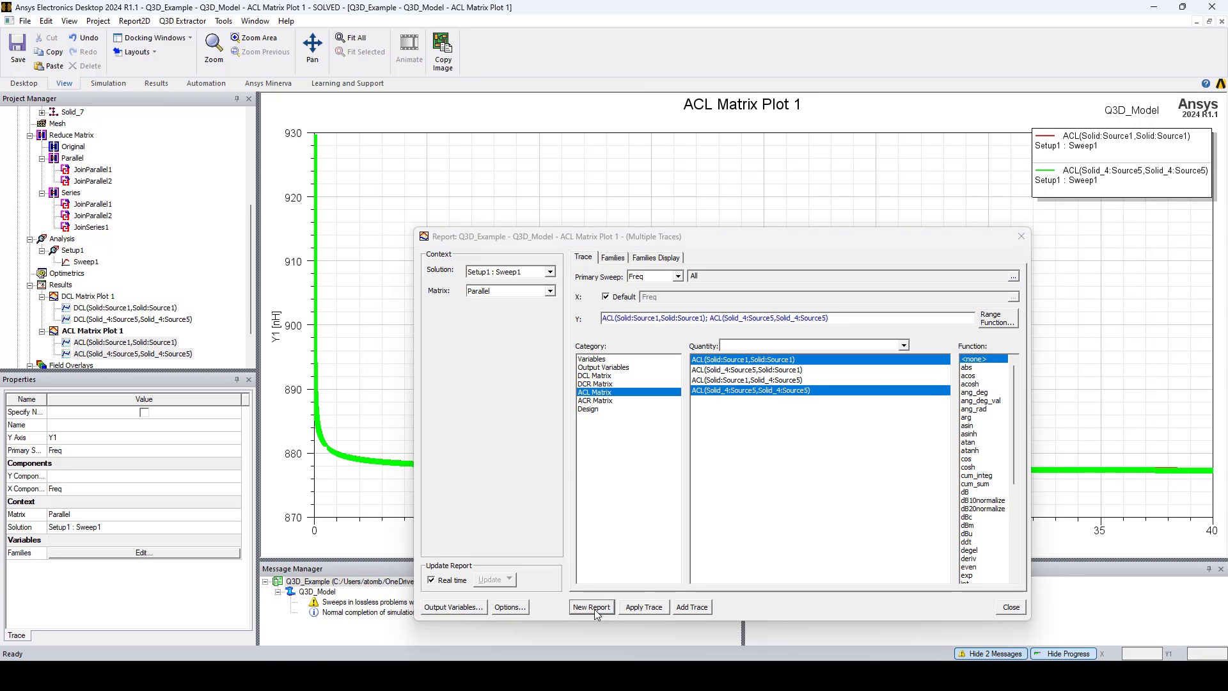
{"action": "left_click", "coordinate": [1021, 236]}
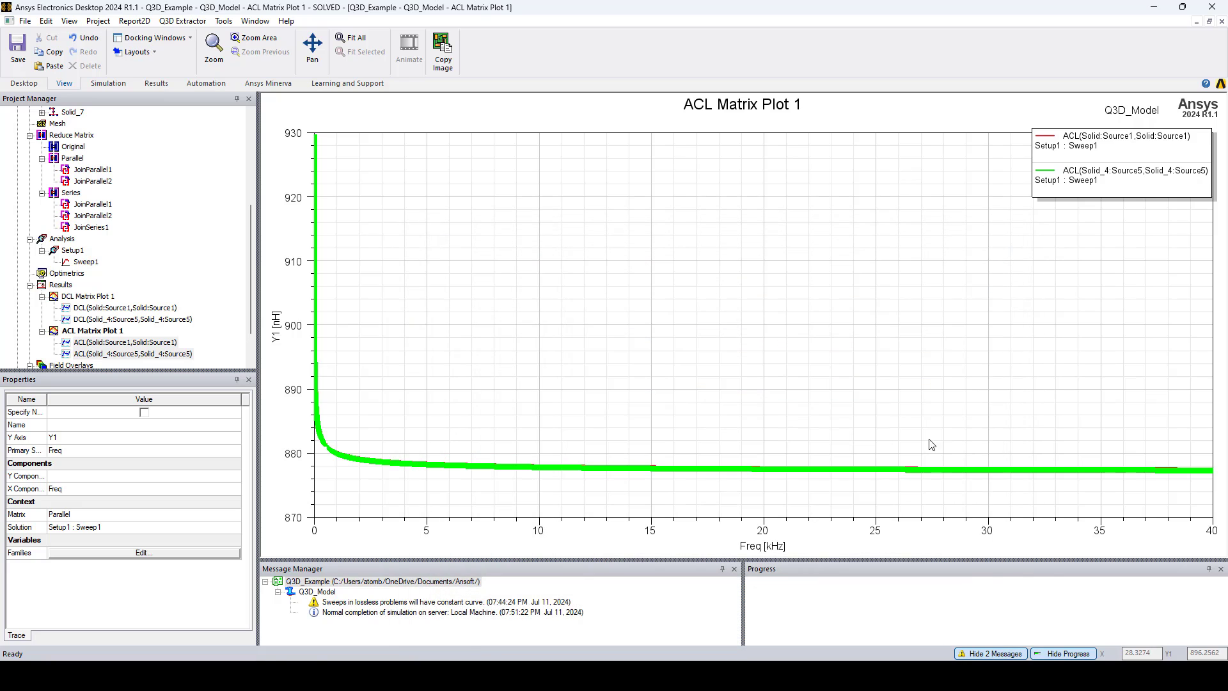
Set the frequency axis of the parallel ACL plot to Log scaling, and bring up DCL Matrix Plot 1 for review.
{"action": "double_click", "coordinate": [726, 344]}
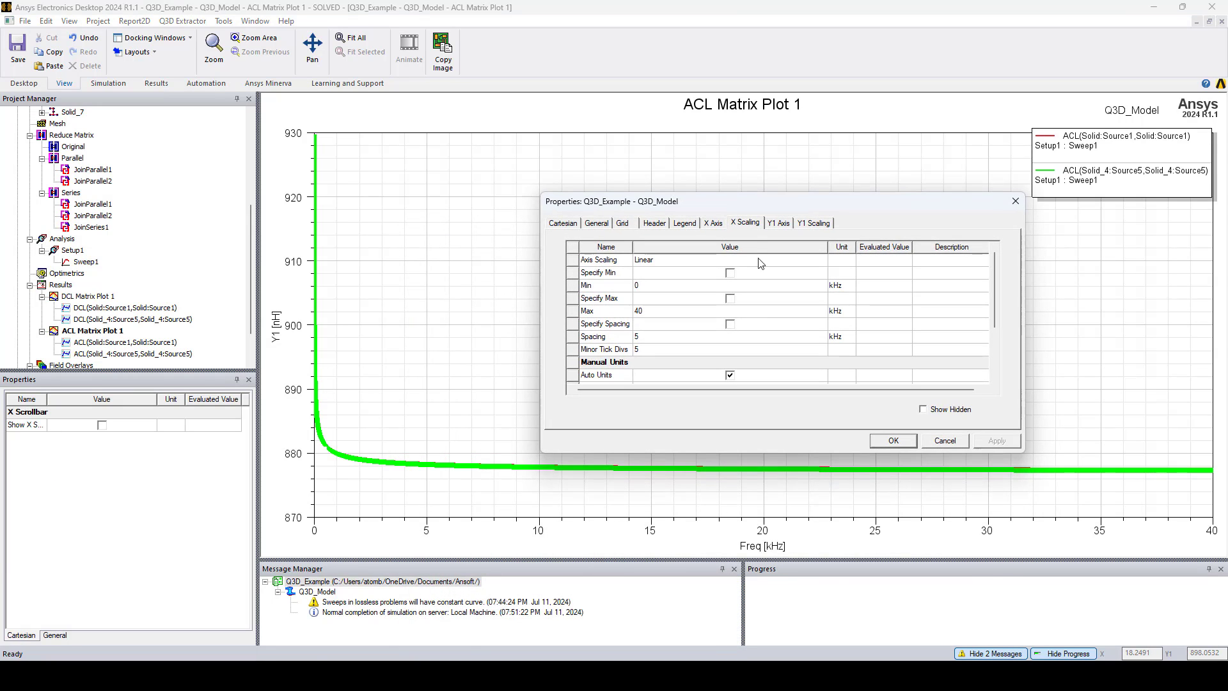
{"action": "left_click", "coordinate": [665, 261]}
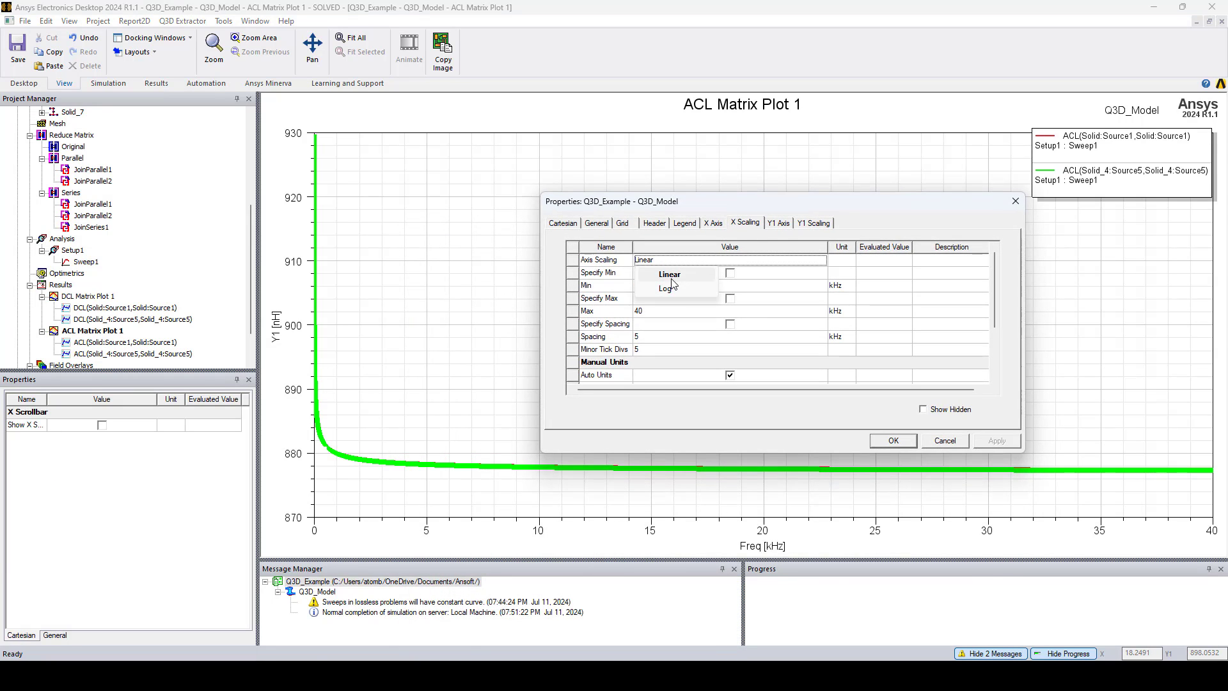
{"action": "left_click", "coordinate": [666, 288]}
{"action": "left_click", "coordinate": [996, 440]}
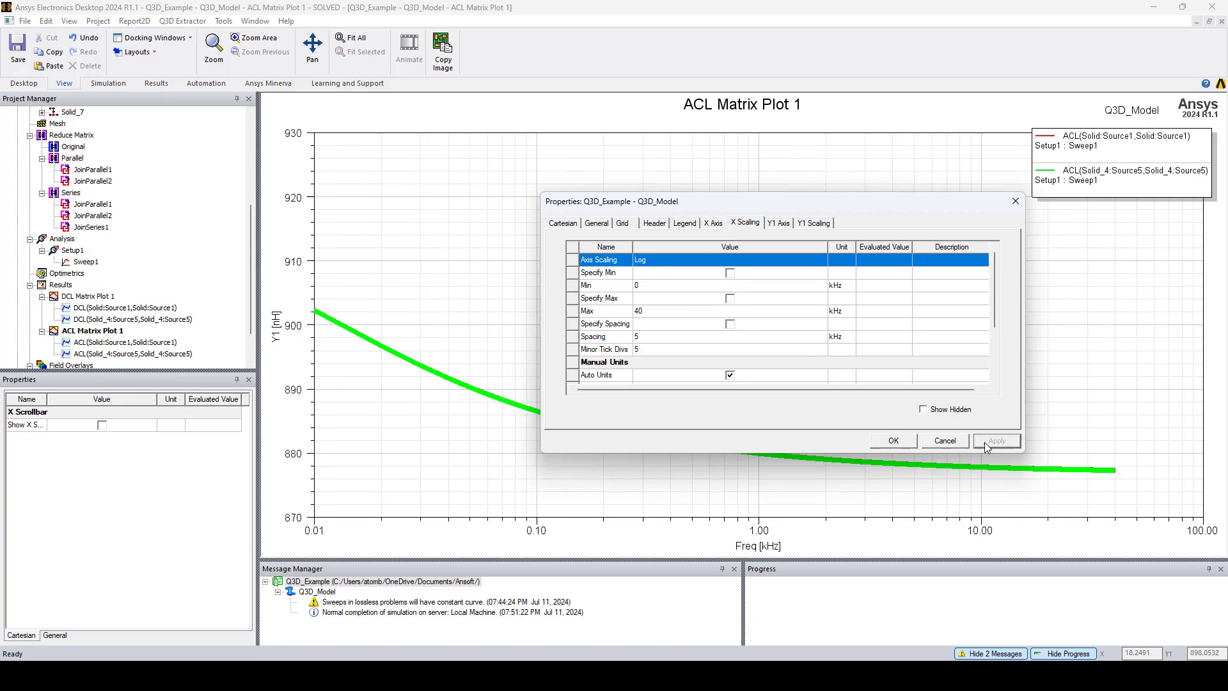
{"action": "left_click", "coordinate": [896, 441]}
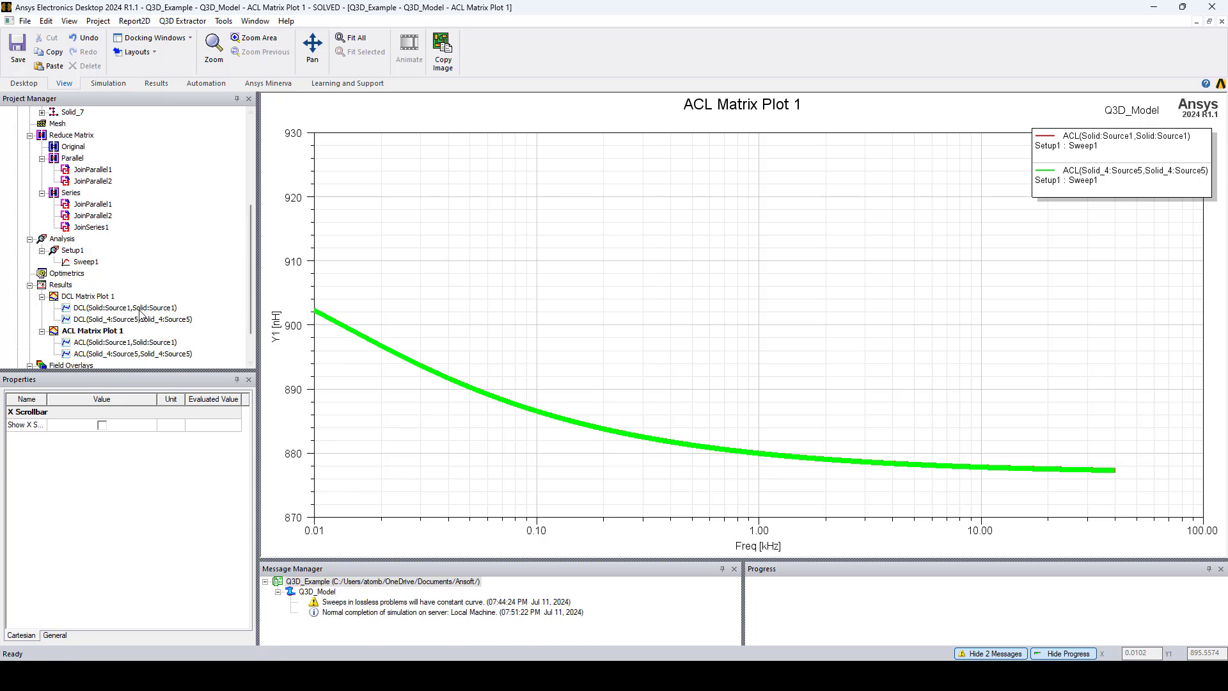
{"action": "double_click", "coordinate": [83, 298]}
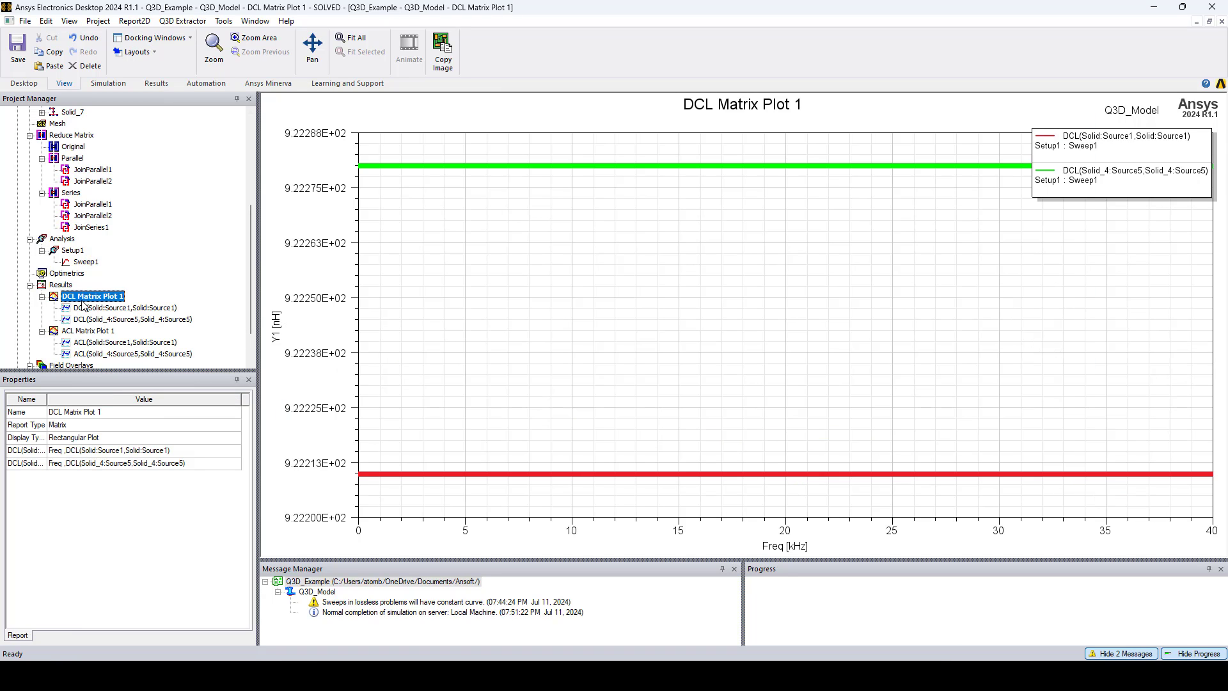
Create a rectangular matrix plot of the Series matrix's DCL self term for Solid_4:Source1 over Setup1 : Sweep1.
{"action": "right_click", "coordinate": [46, 287]}
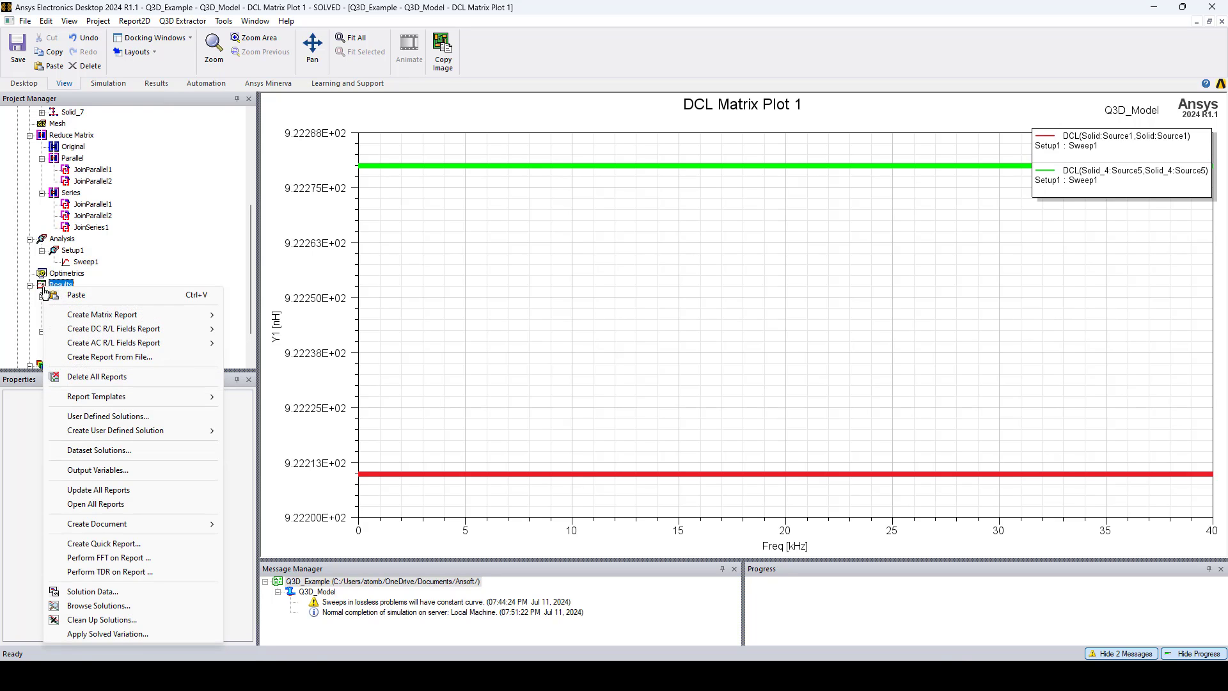
{"action": "mouse_move", "coordinate": [152, 320]}
{"action": "left_click", "coordinate": [263, 314]}
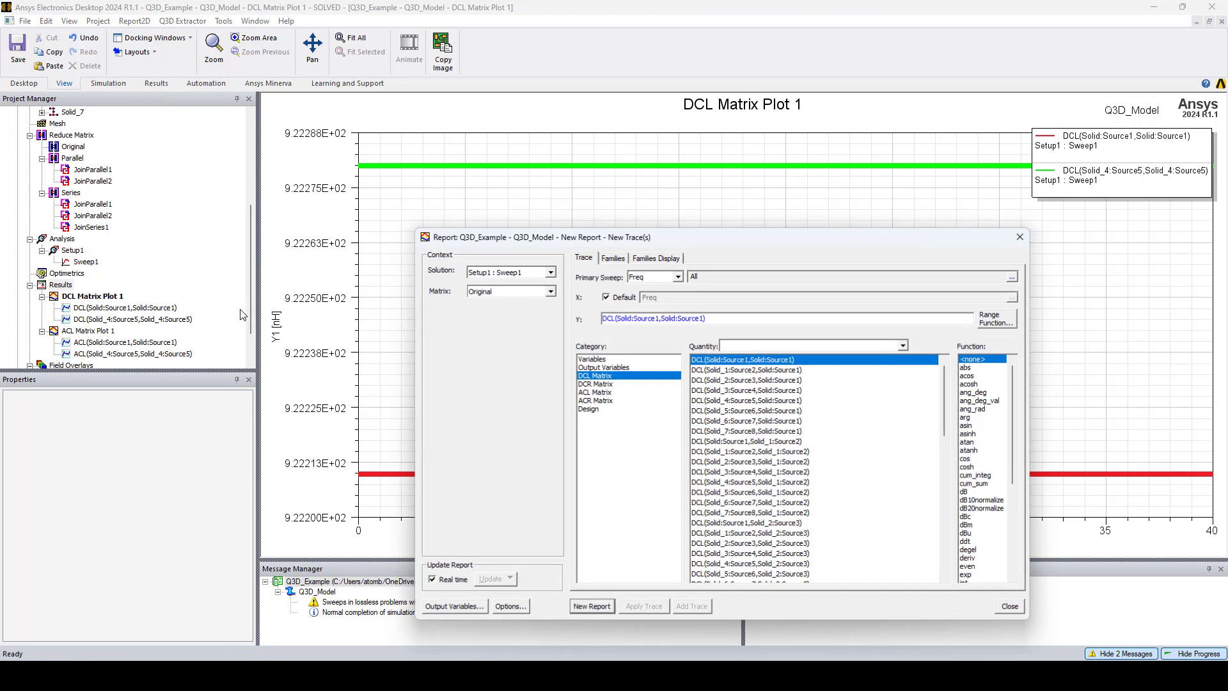
{"action": "left_click", "coordinate": [492, 296]}
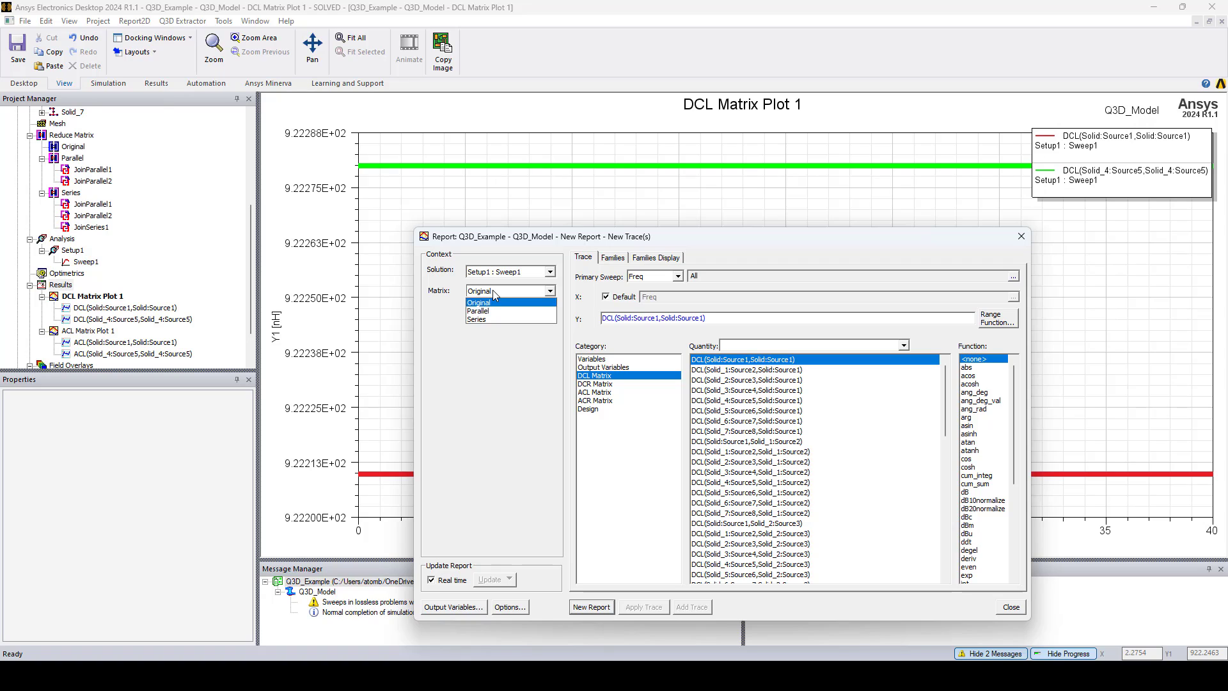
{"action": "left_click", "coordinate": [477, 319]}
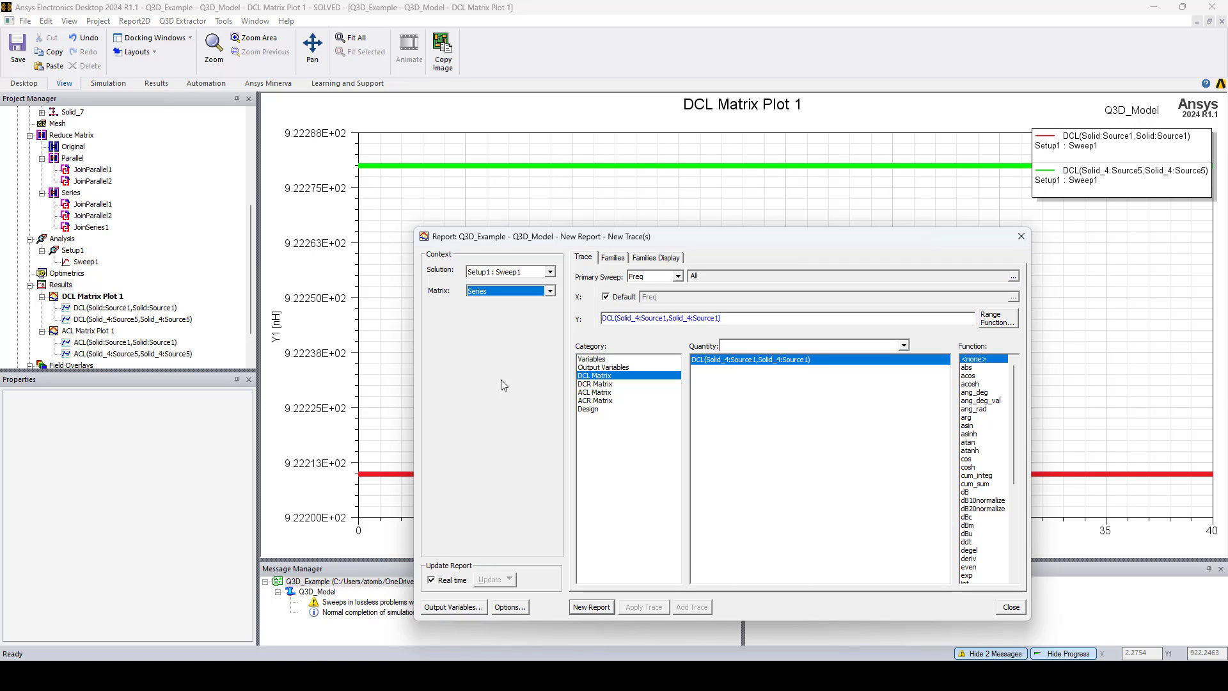
{"action": "left_click", "coordinate": [591, 607]}
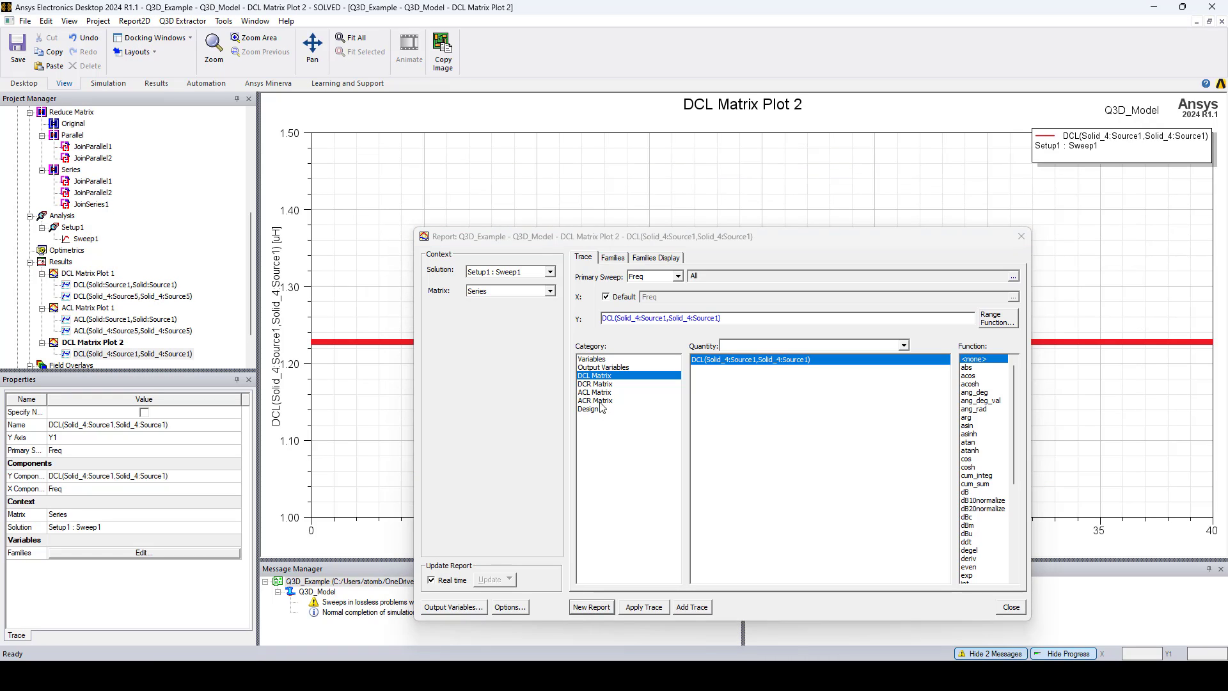
Create another rectangular plot showing the Series matrix's ACL self term for Solid_4:Source1, and close the report setup.
{"action": "left_click", "coordinate": [607, 392]}
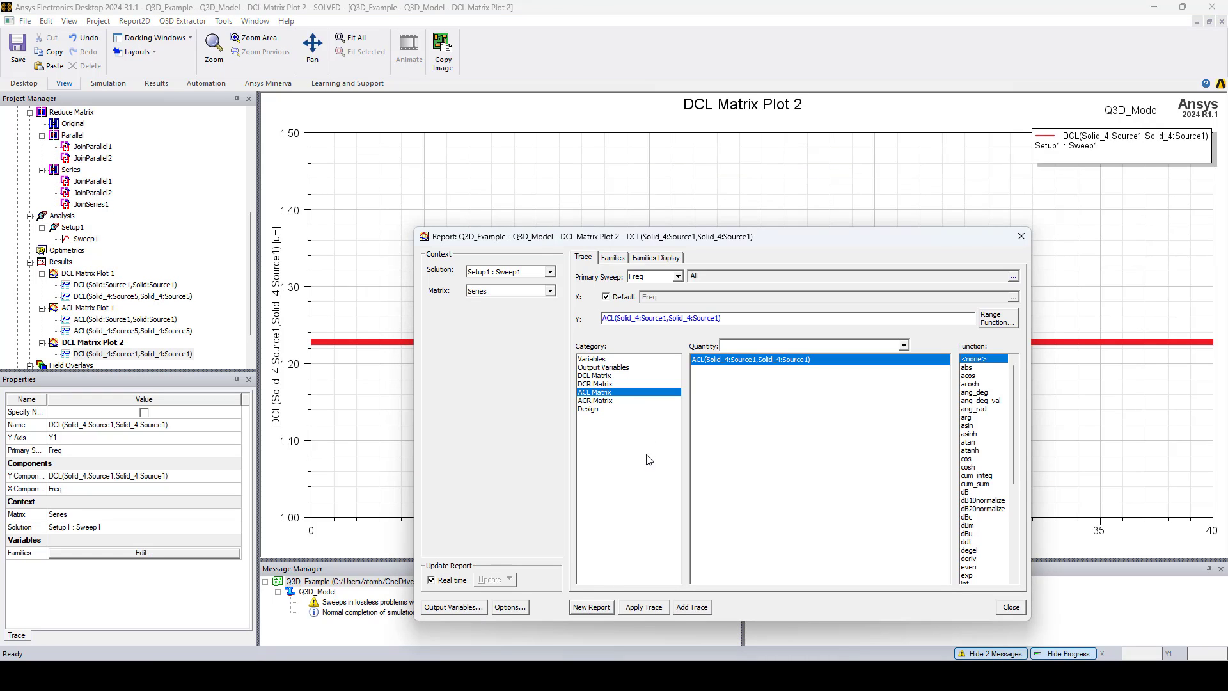
{"action": "left_click", "coordinate": [589, 607]}
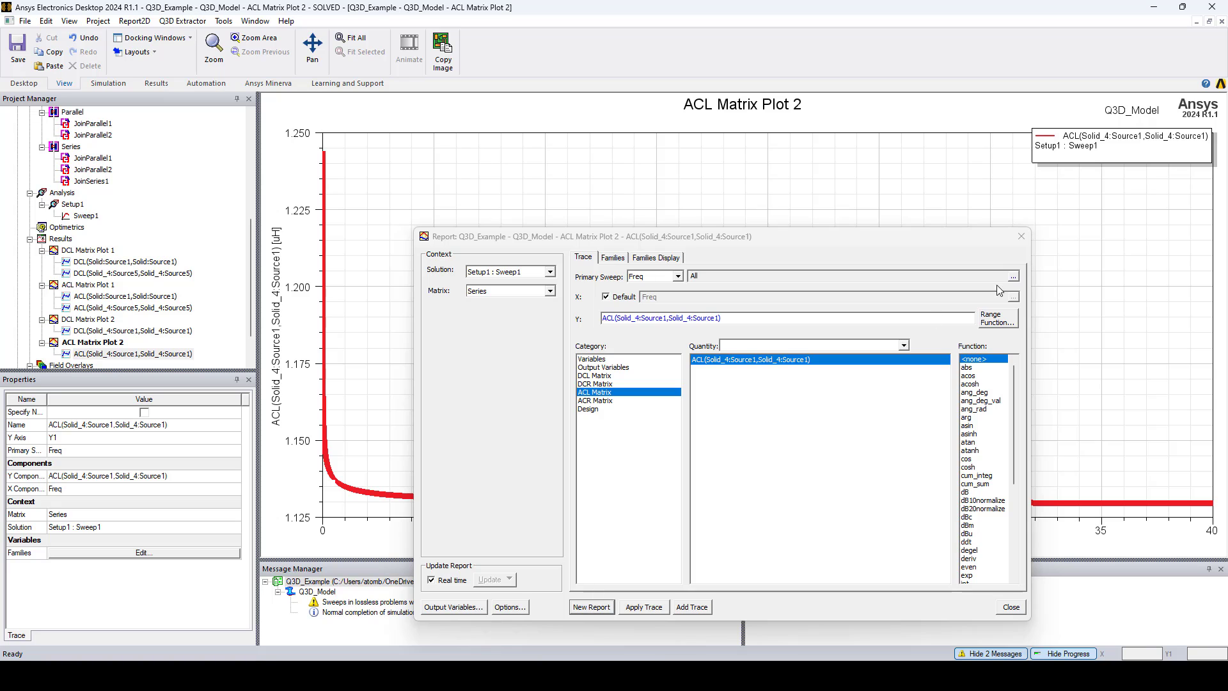
{"action": "left_click", "coordinate": [1021, 236]}
Set the frequency axis of the series ACL plot to Log scaling, and bring up DCL Matrix Plot 2 for review.
{"action": "double_click", "coordinate": [697, 337]}
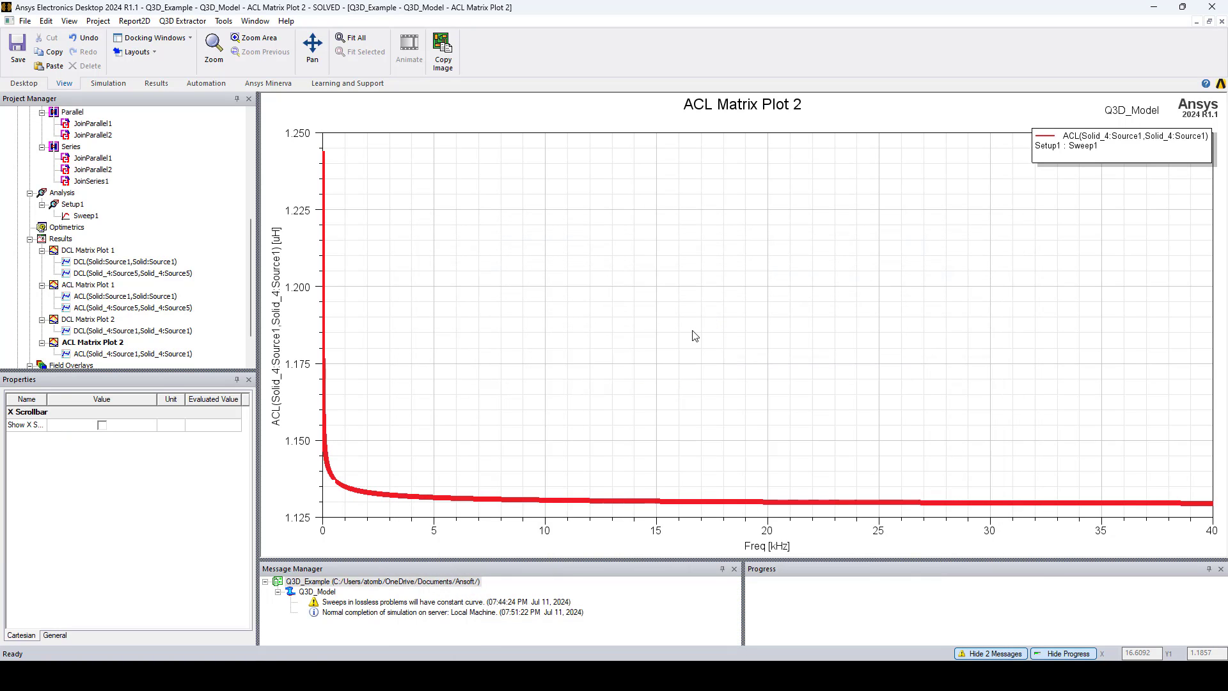
{"action": "left_click", "coordinate": [723, 259]}
{"action": "left_click", "coordinate": [719, 260]}
{"action": "left_click", "coordinate": [665, 289]}
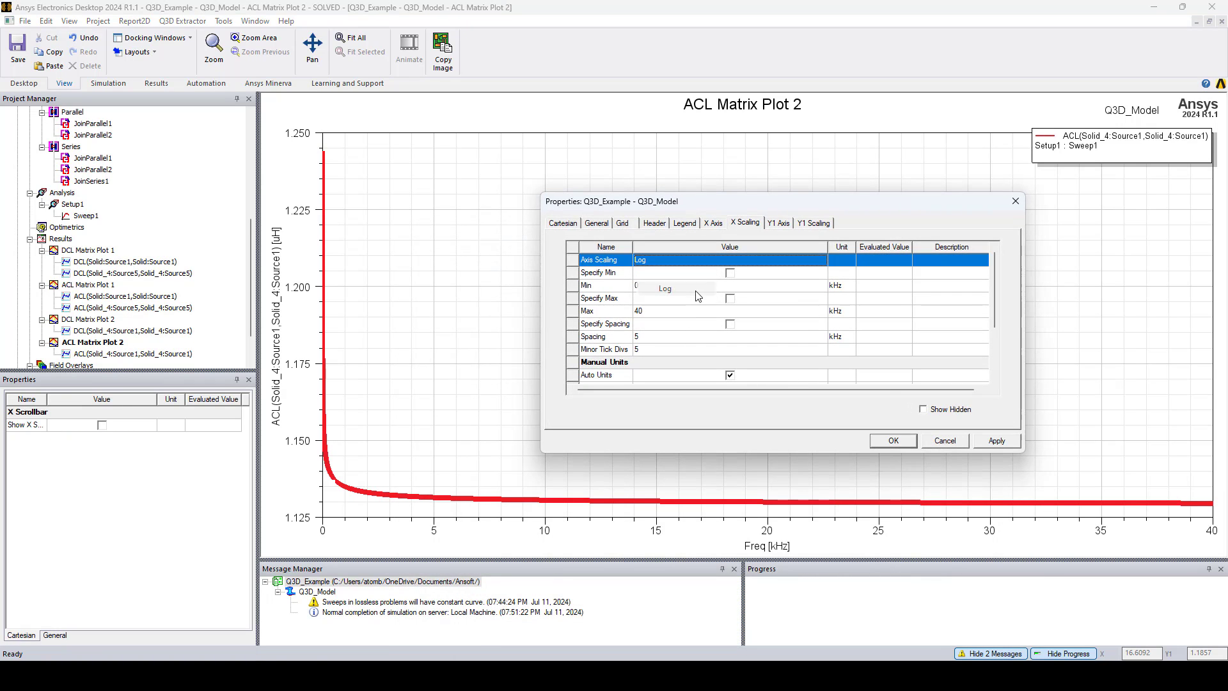
{"action": "left_click", "coordinate": [995, 441]}
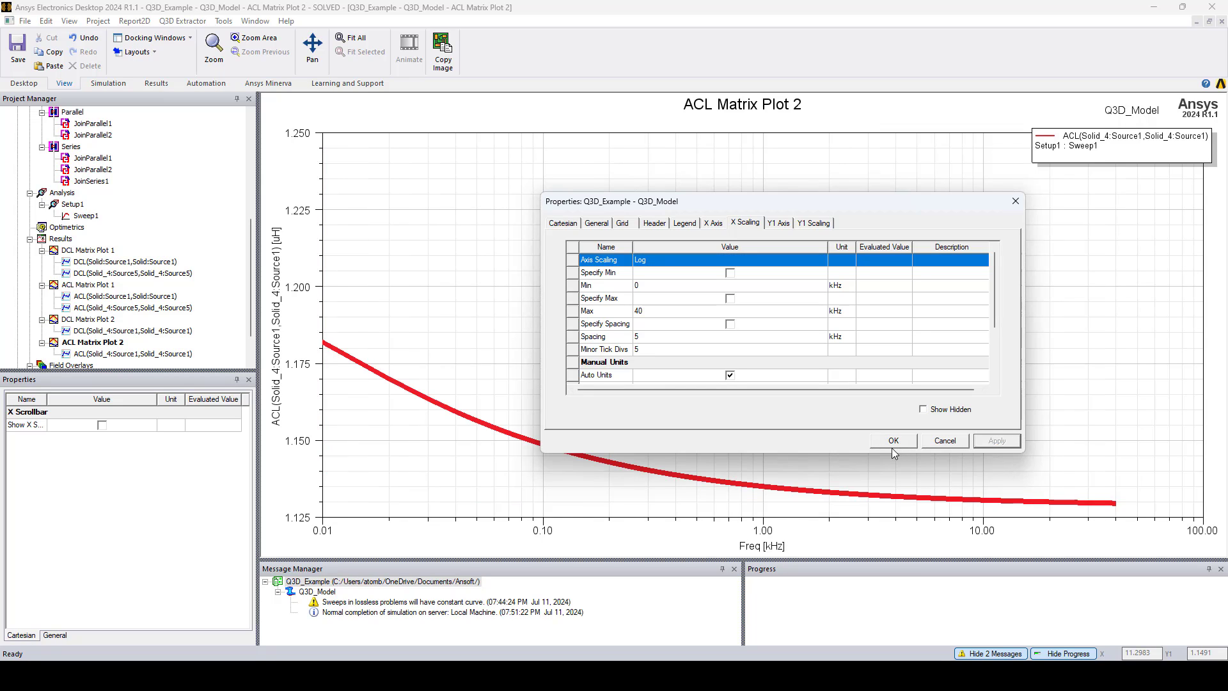
{"action": "left_click", "coordinate": [893, 442]}
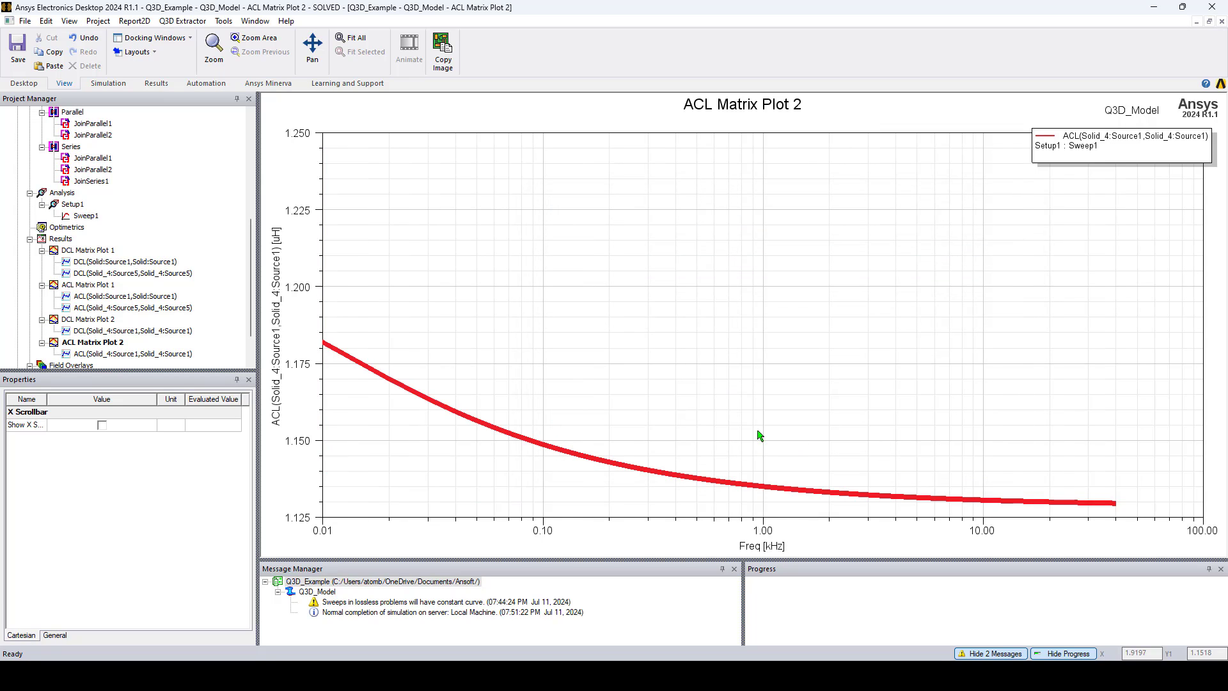
{"action": "double_click", "coordinate": [90, 321]}
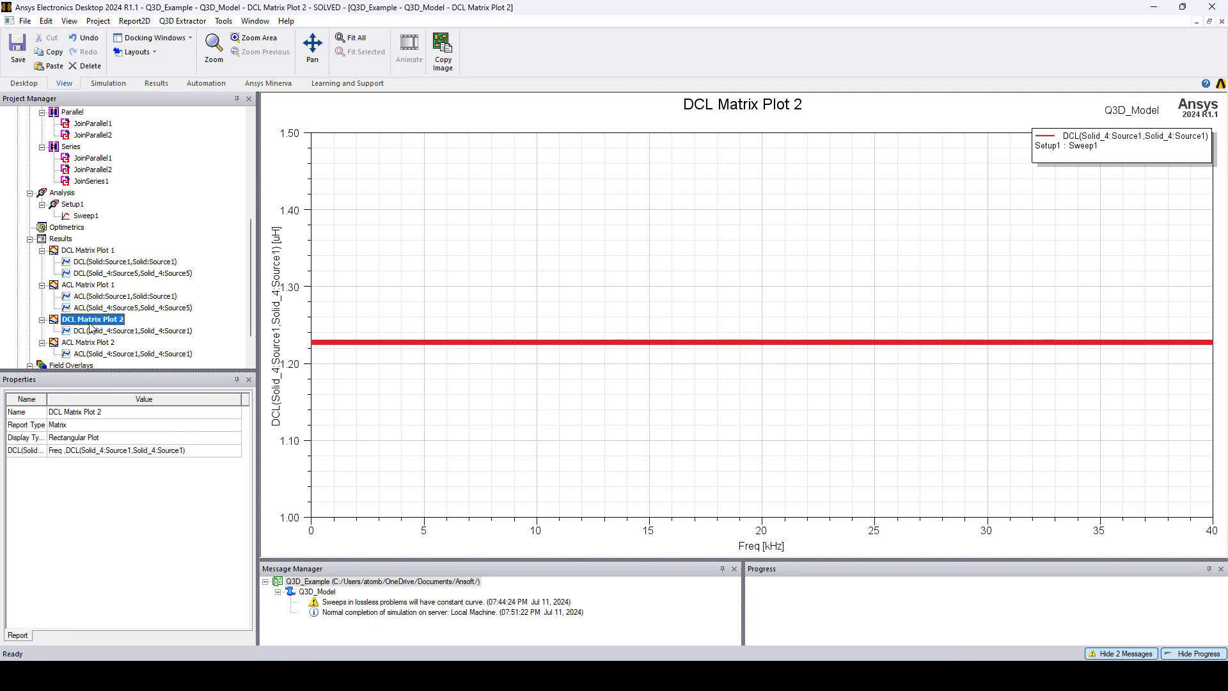
Return to the 3D view of Q3D_Model and turn off the visibility of the Mesh1 plot.
{"action": "scroll", "coordinate": [90, 327], "scroll_direction": "up", "scroll_amount": 7}
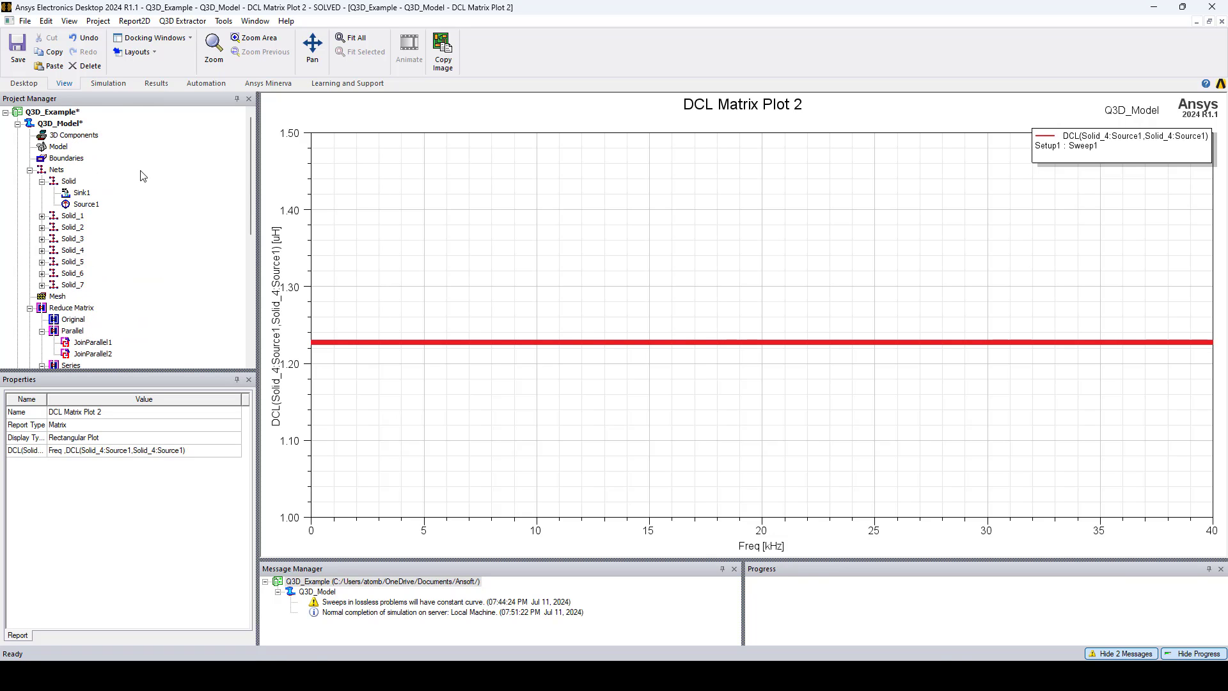
{"action": "double_click", "coordinate": [61, 124]}
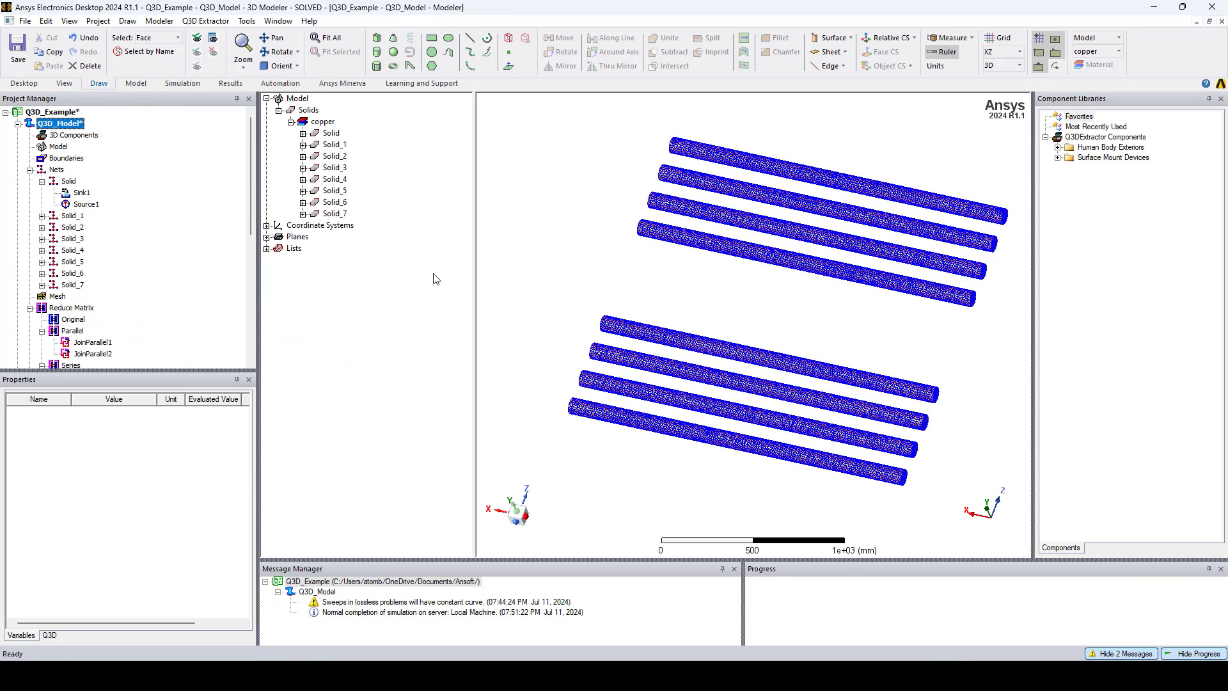
{"action": "left_click", "coordinate": [536, 300]}
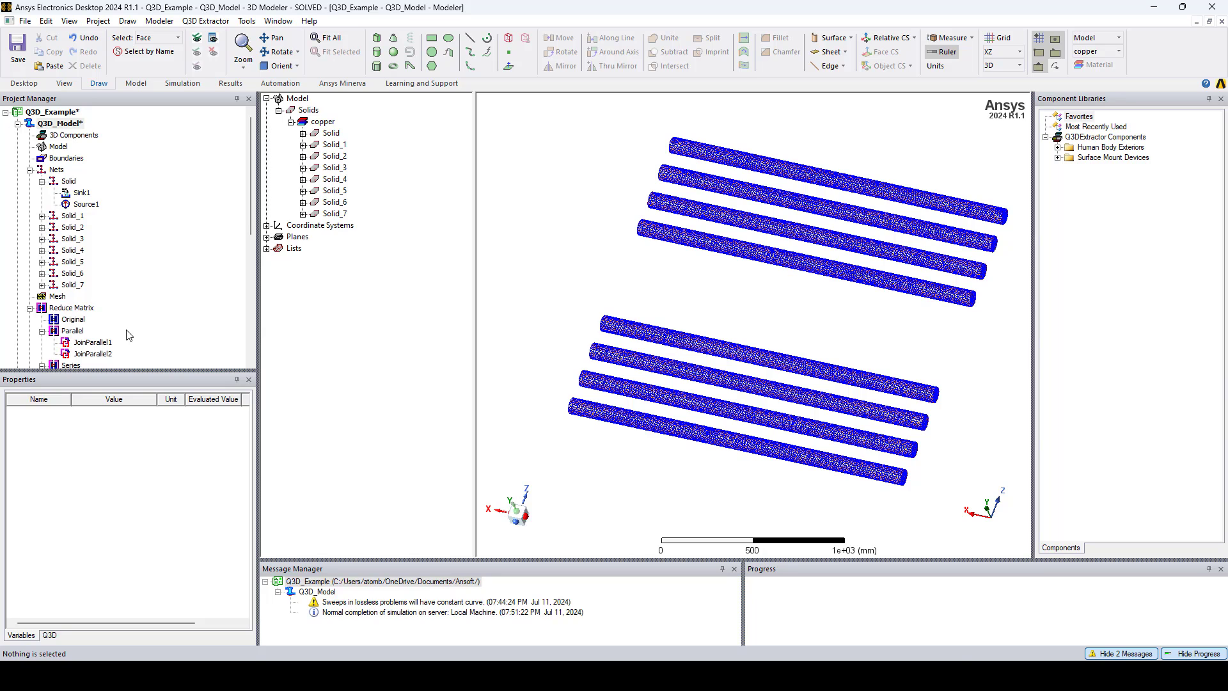
{"action": "scroll", "coordinate": [129, 335], "scroll_direction": "down", "scroll_amount": 7}
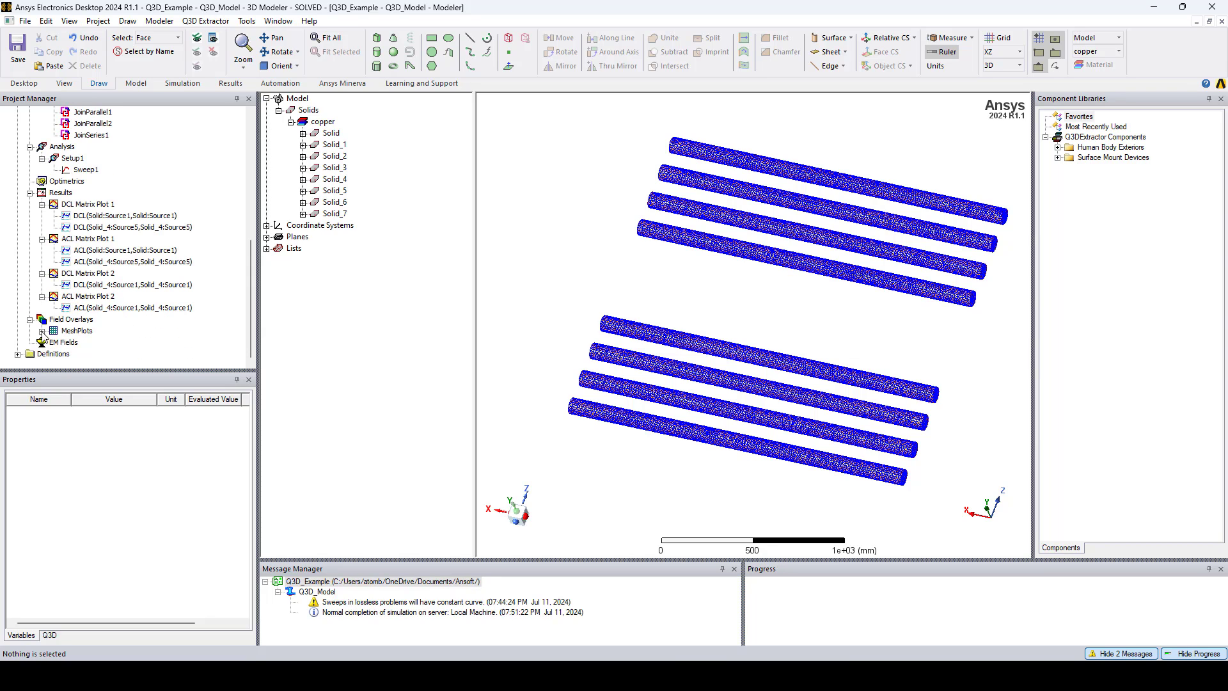
{"action": "left_click", "coordinate": [43, 332]}
{"action": "right_click", "coordinate": [83, 343]}
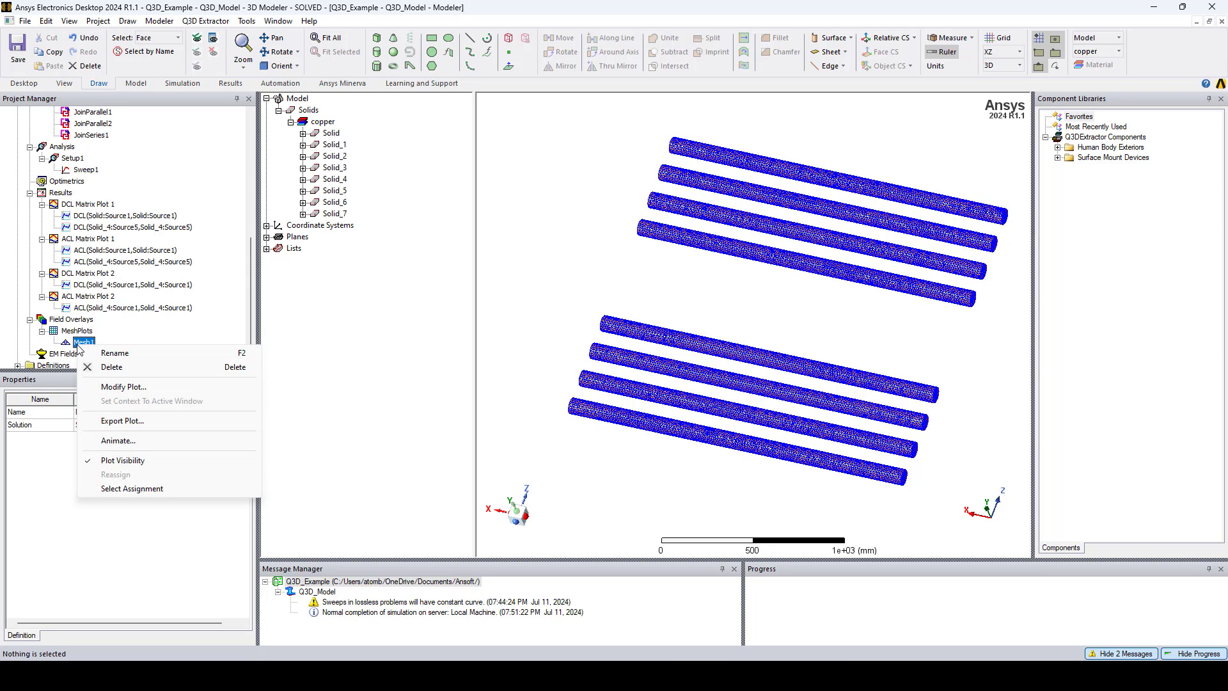
{"action": "left_click", "coordinate": [154, 461]}
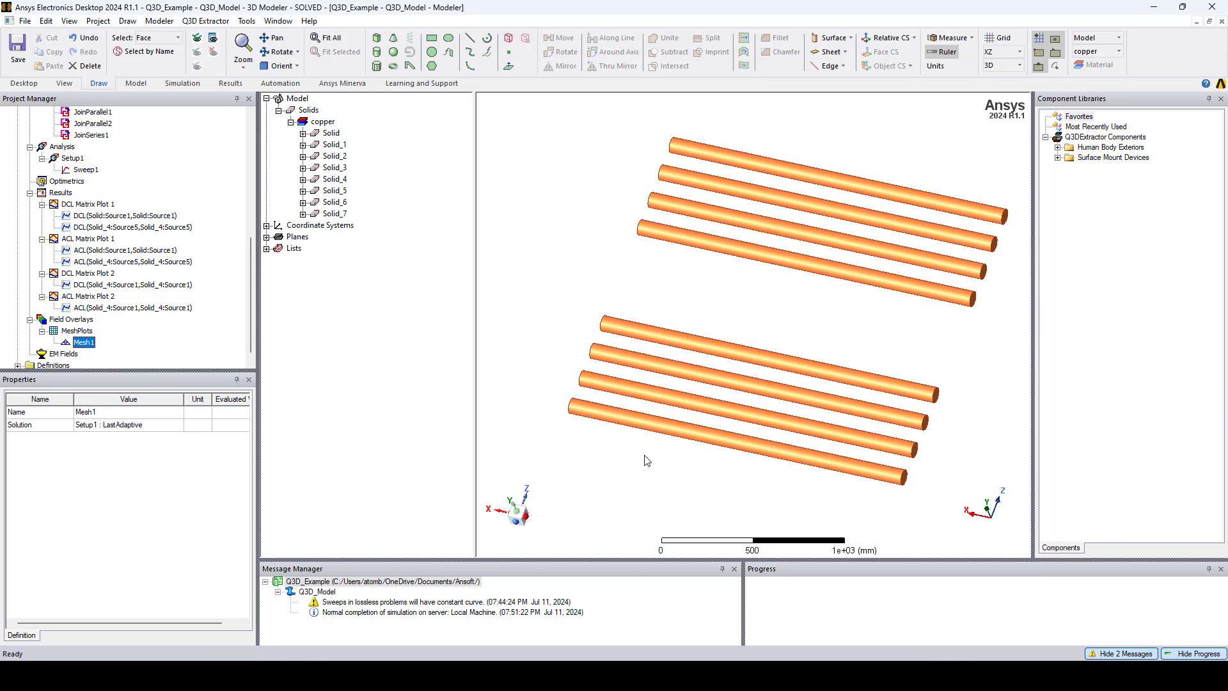
{"action": "scroll", "coordinate": [683, 413], "scroll_direction": "down", "scroll_amount": 3}
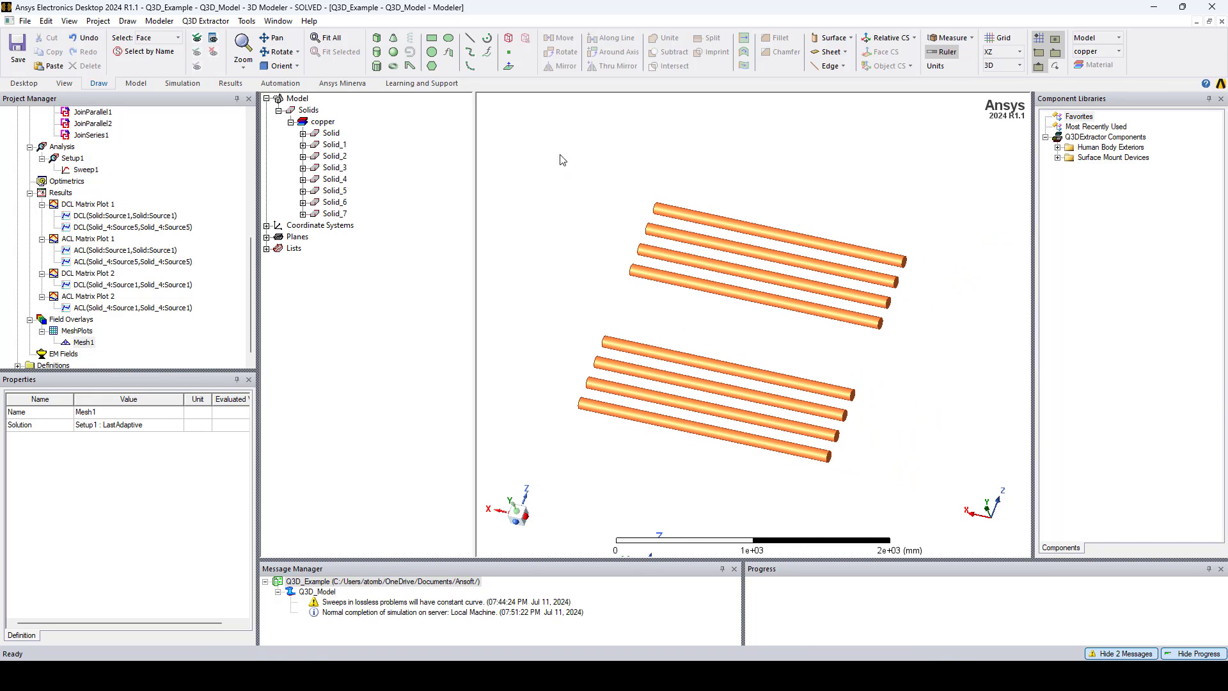
Plot the DC R/L field Mag_VolumeJdc on all eight conductors for Setup1 : LastAdaptive at 10MHz.
{"action": "left_click_drag", "start_coordinate": [542, 147], "coordinate": [854, 493]}
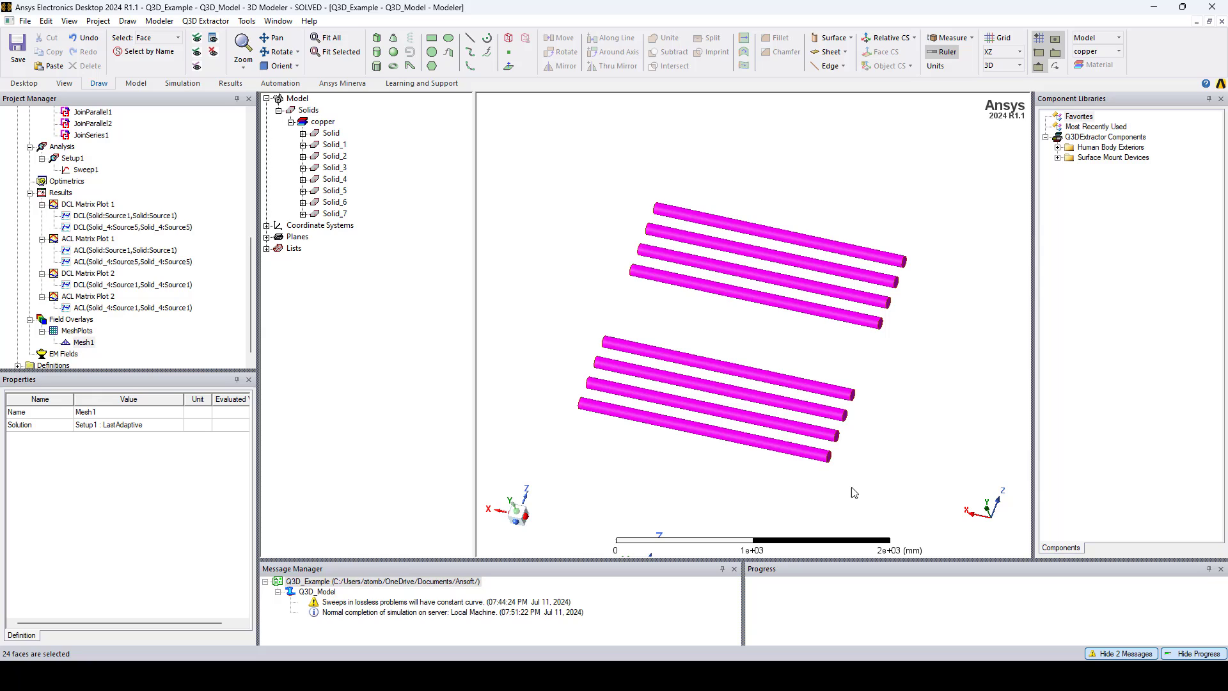
{"action": "right_click", "coordinate": [692, 460]}
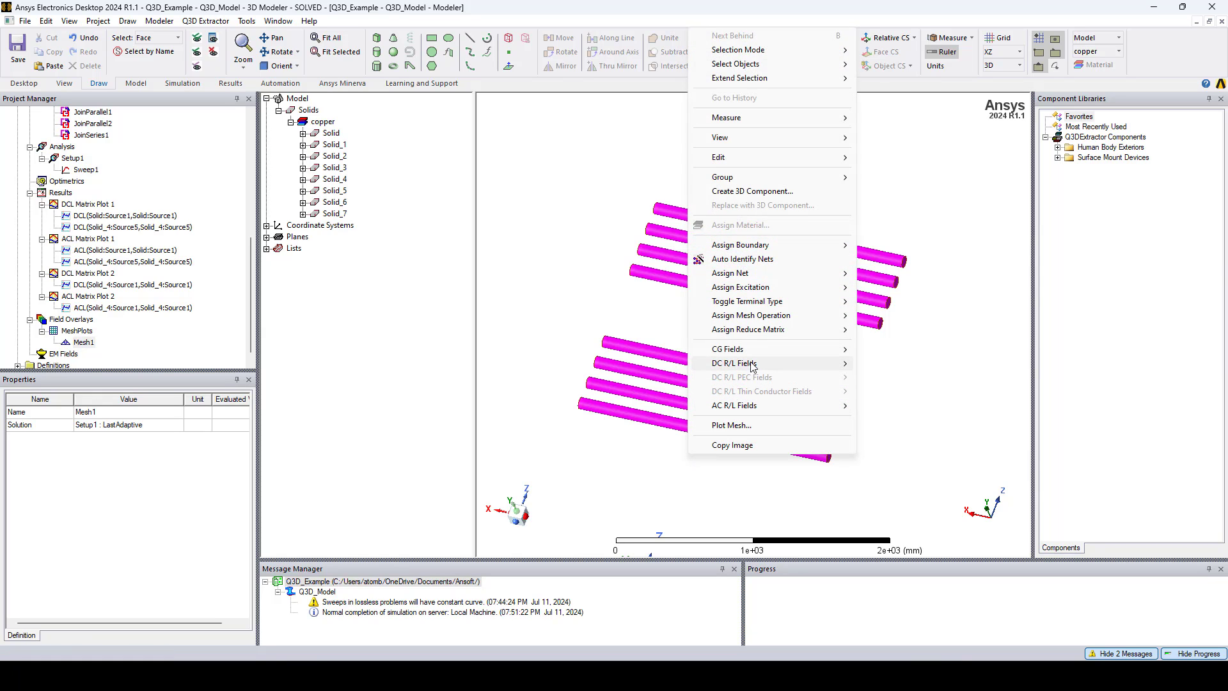
{"action": "mouse_move", "coordinate": [753, 365]}
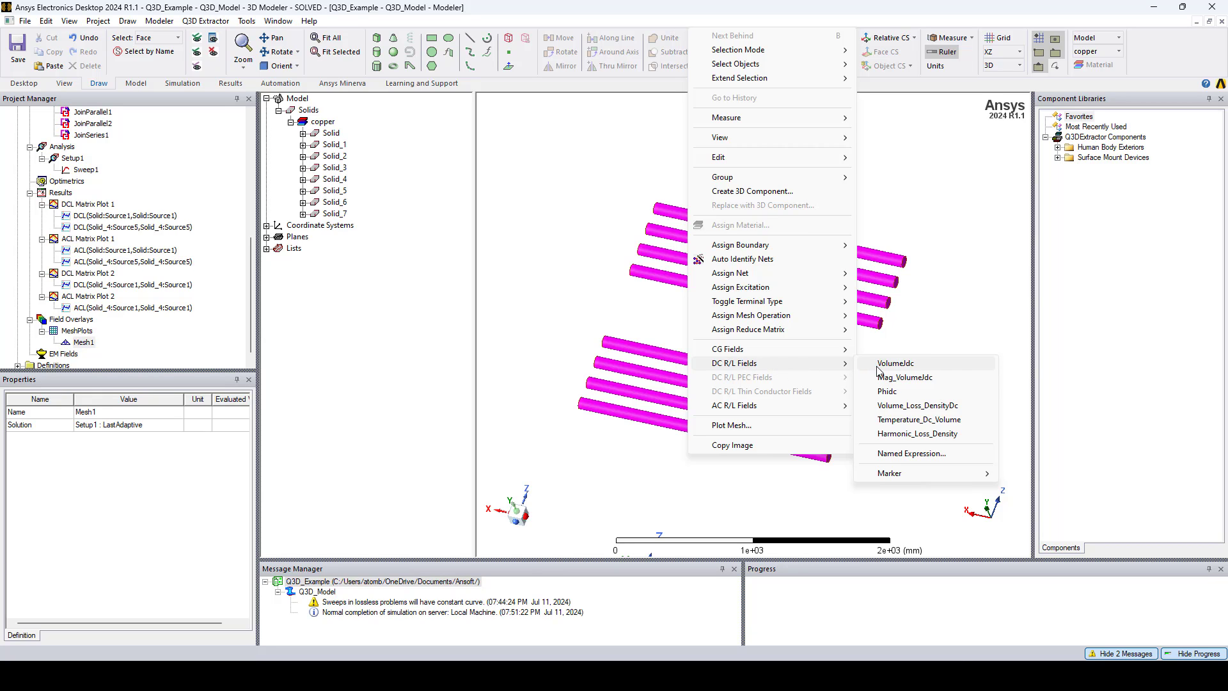
{"action": "left_click", "coordinate": [919, 379]}
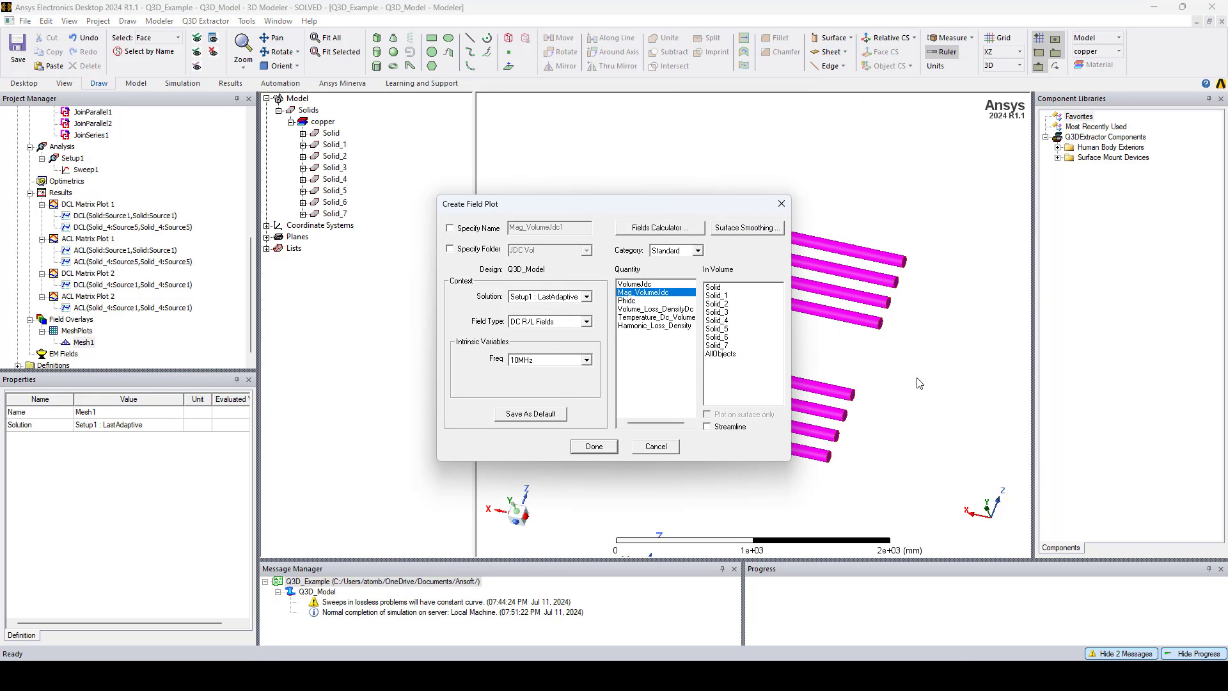
{"action": "left_click", "coordinate": [595, 447]}
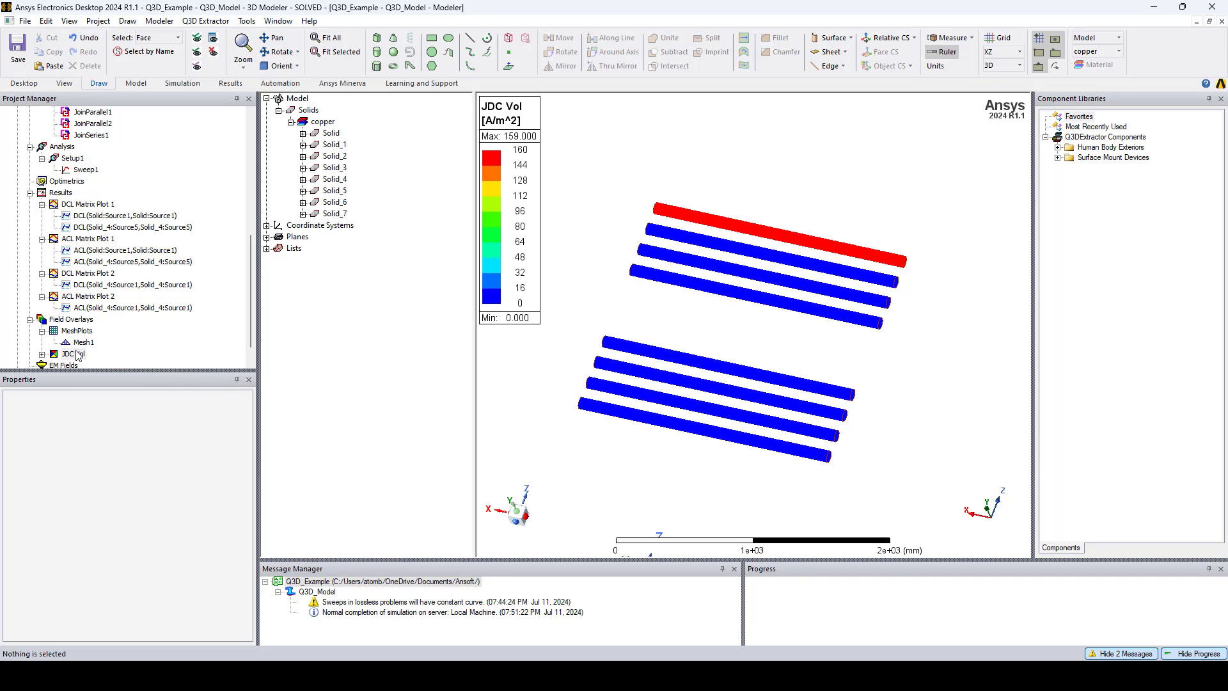
Edit the field overlay's DC RL sources so Source2 through Source8 each carry a current of 1 A, and apply them.
{"action": "right_click", "coordinate": [73, 323]}
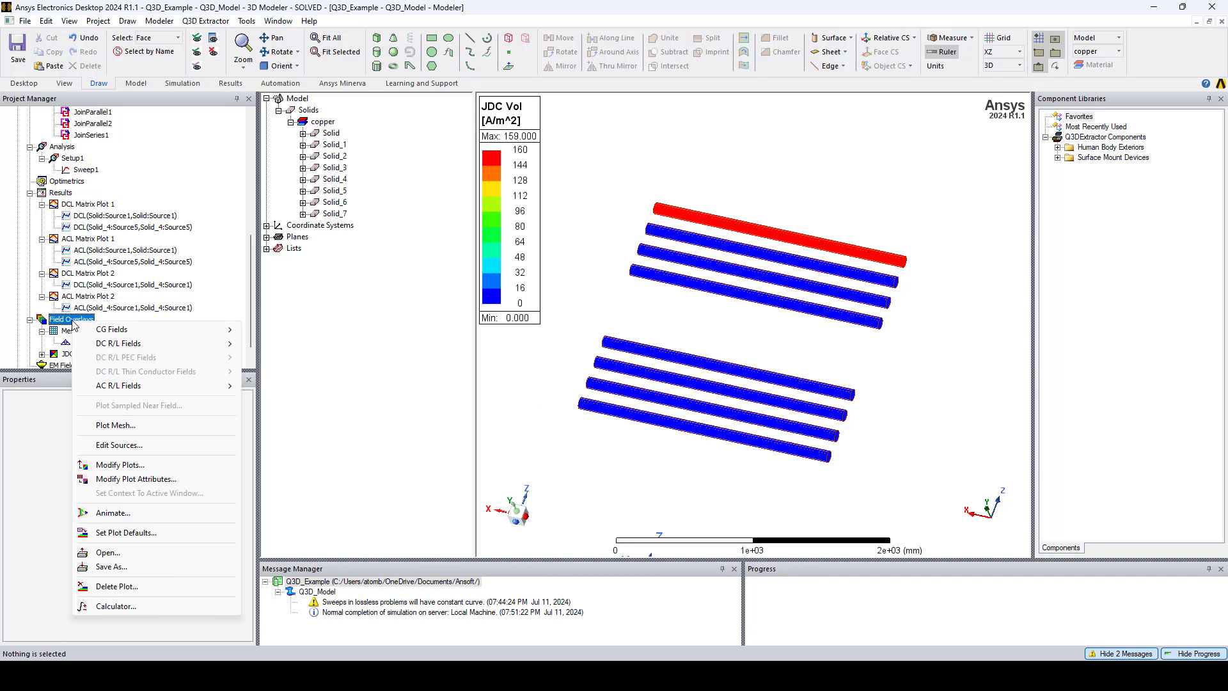
{"action": "left_click", "coordinate": [119, 445]}
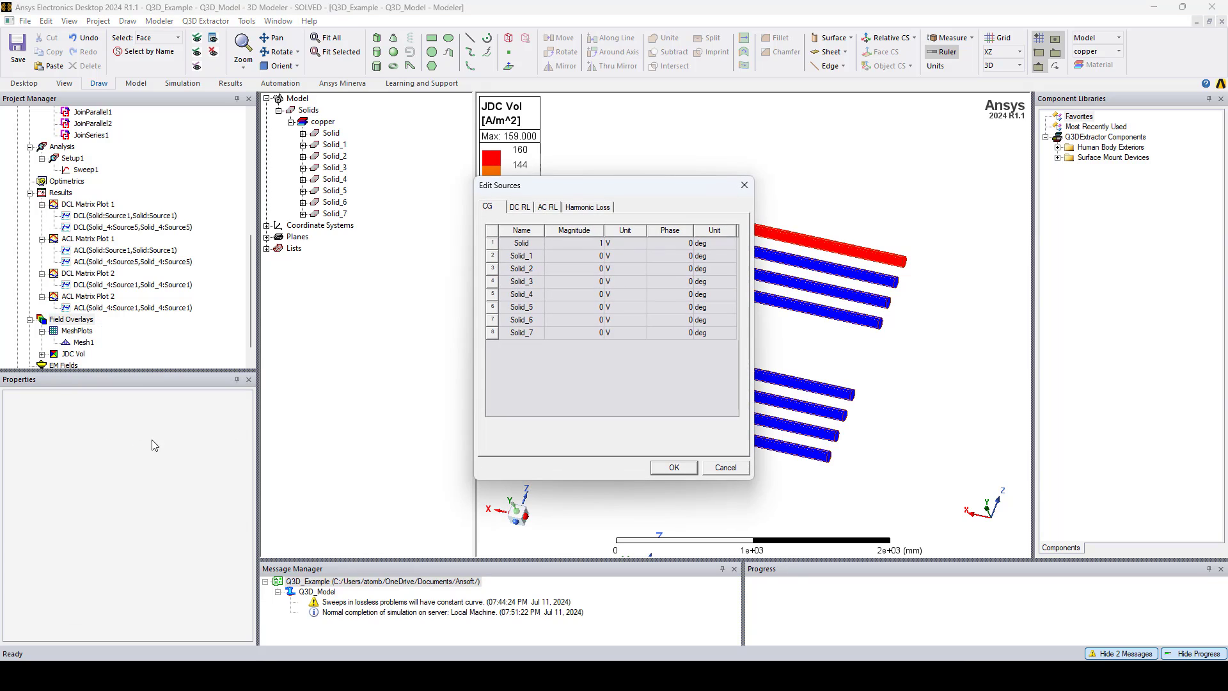
{"action": "left_click", "coordinate": [530, 209]}
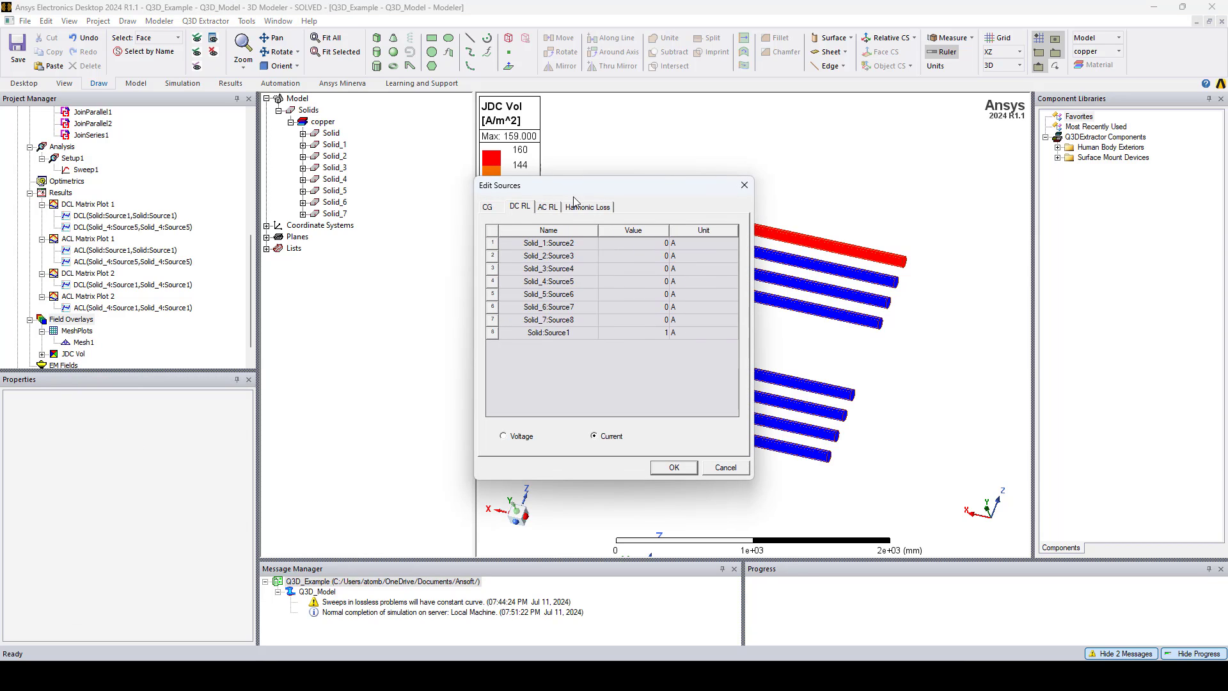
{"action": "left_click_drag", "start_coordinate": [597, 192], "coordinate": [372, 248]}
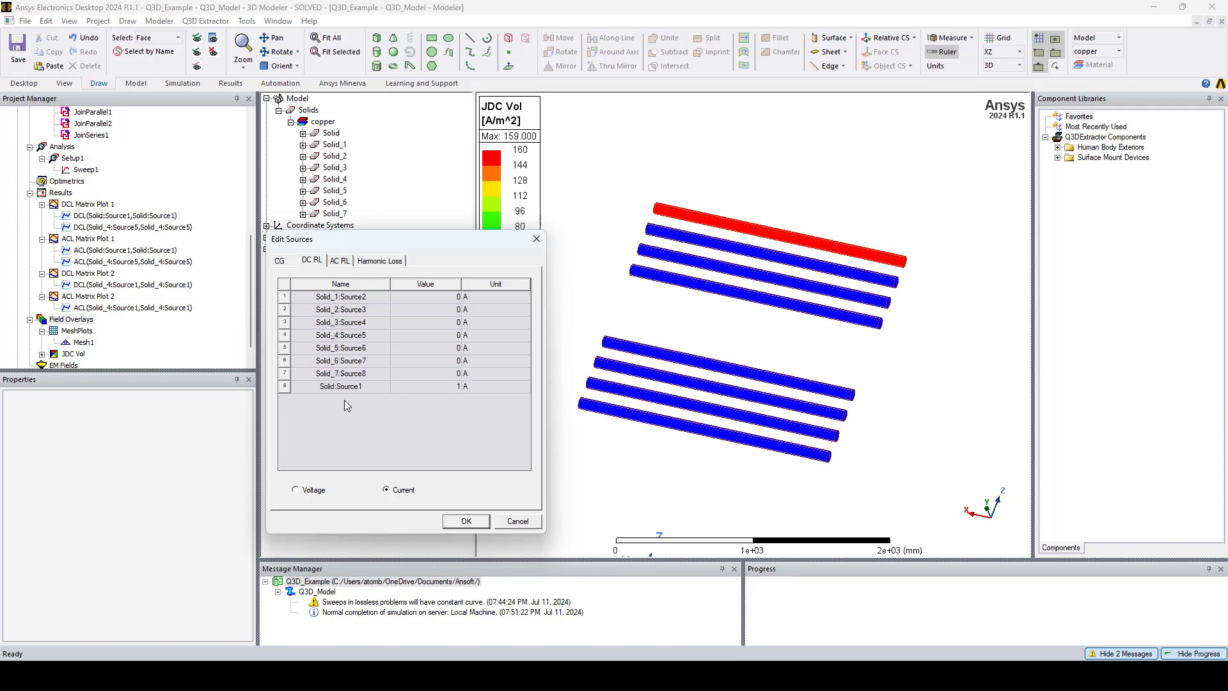
{"action": "double_click", "coordinate": [431, 375]}
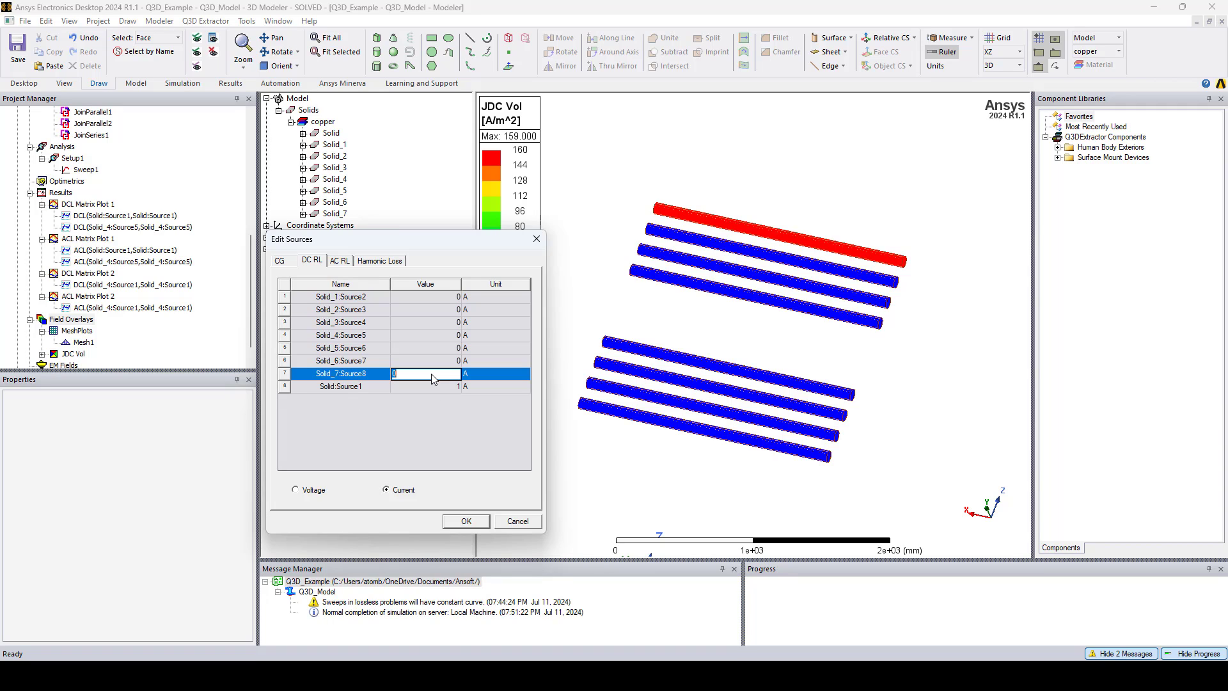
{"action": "double_click", "coordinate": [437, 298]}
{"action": "type", "text": "1"}
{"action": "double_click", "coordinate": [436, 309]}
{"action": "type", "text": "1"}
{"action": "double_click", "coordinate": [440, 327]}
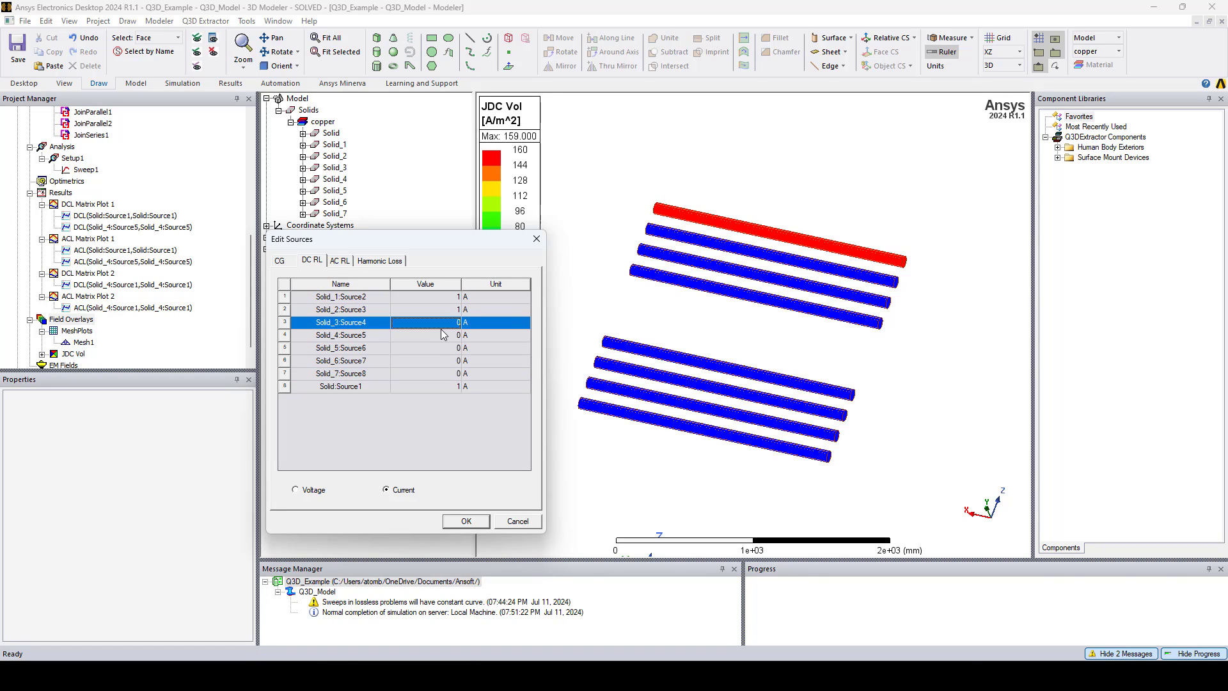
{"action": "type", "text": "1"}
{"action": "double_click", "coordinate": [444, 334]}
{"action": "type", "text": "1"}
{"action": "double_click", "coordinate": [445, 348]}
{"action": "type", "text": "1"}
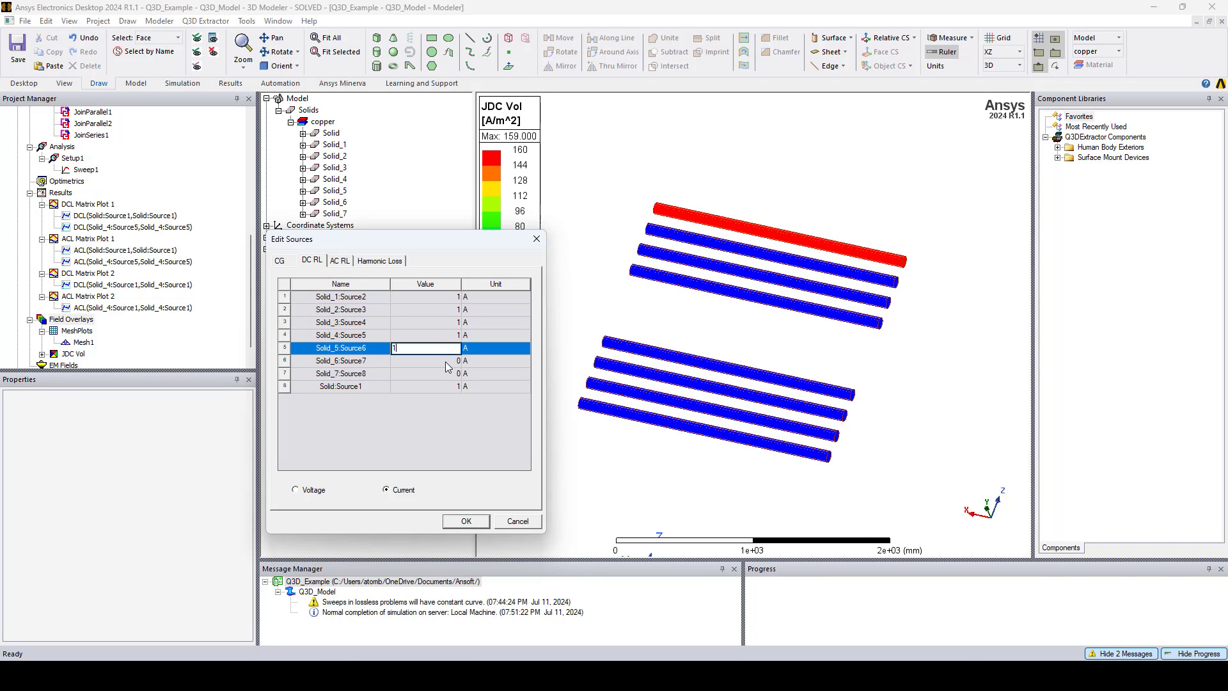
{"action": "double_click", "coordinate": [447, 360]}
{"action": "type", "text": "1"}
{"action": "double_click", "coordinate": [446, 373]}
{"action": "type", "text": "1"}
{"action": "left_click", "coordinate": [457, 436]}
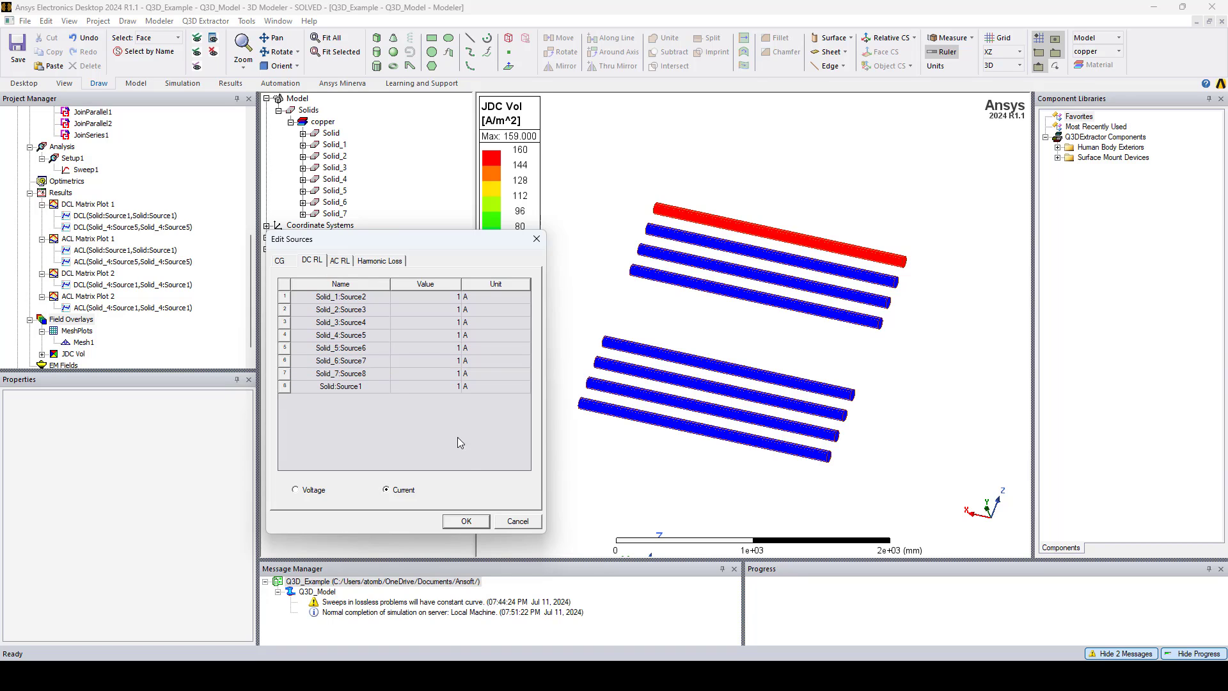
{"action": "left_click", "coordinate": [466, 521]}
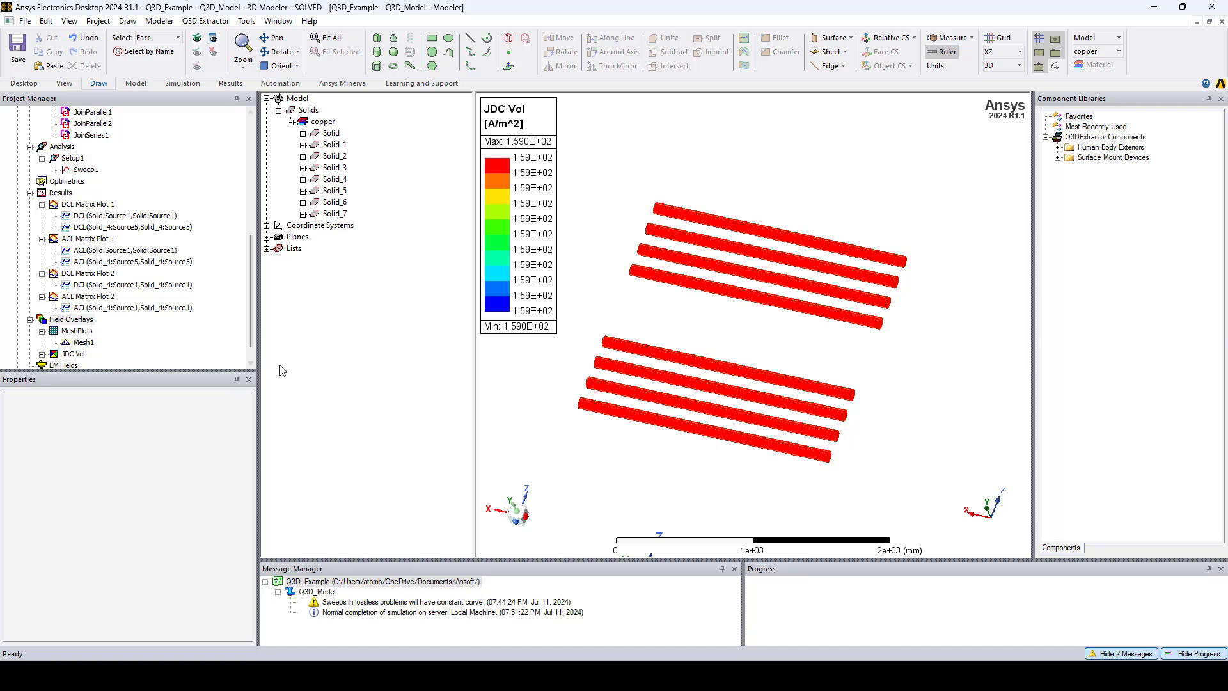
Turn off the visibility of the Mag_VolumeJdc1 plot under JDC Vol.
{"action": "left_click", "coordinate": [516, 378]}
{"action": "left_click", "coordinate": [42, 353]}
{"action": "right_click", "coordinate": [99, 354]}
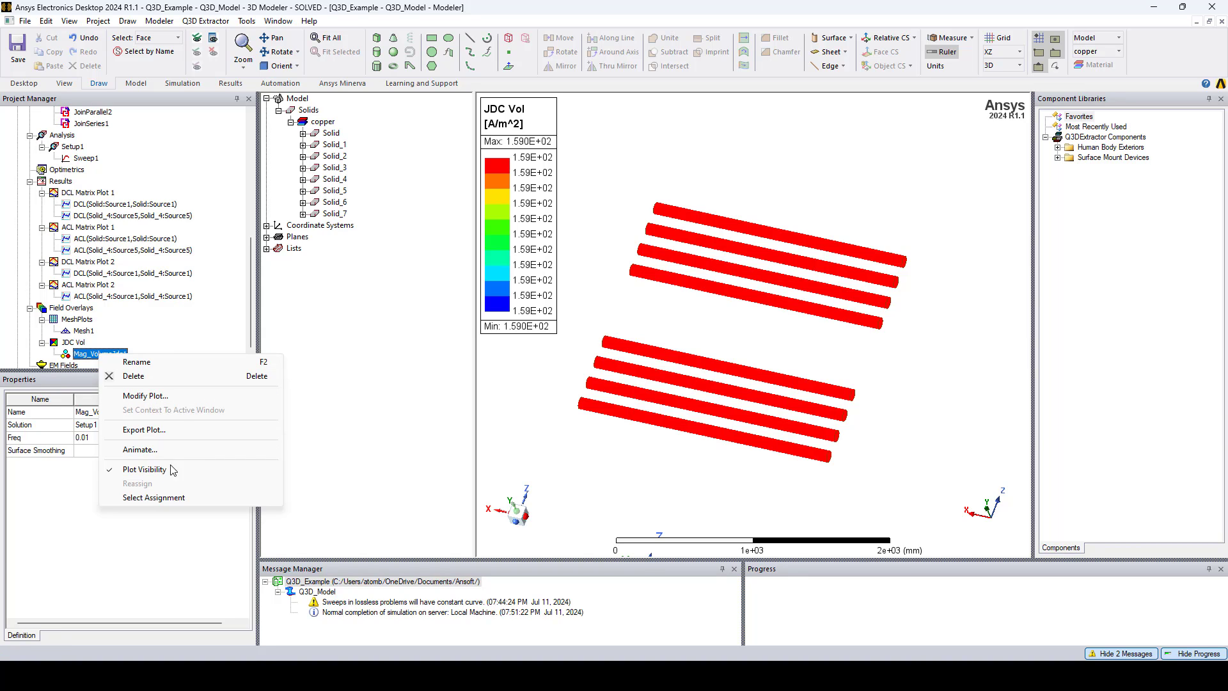
{"action": "left_click", "coordinate": [170, 469]}
{"action": "left_click", "coordinate": [516, 448]}
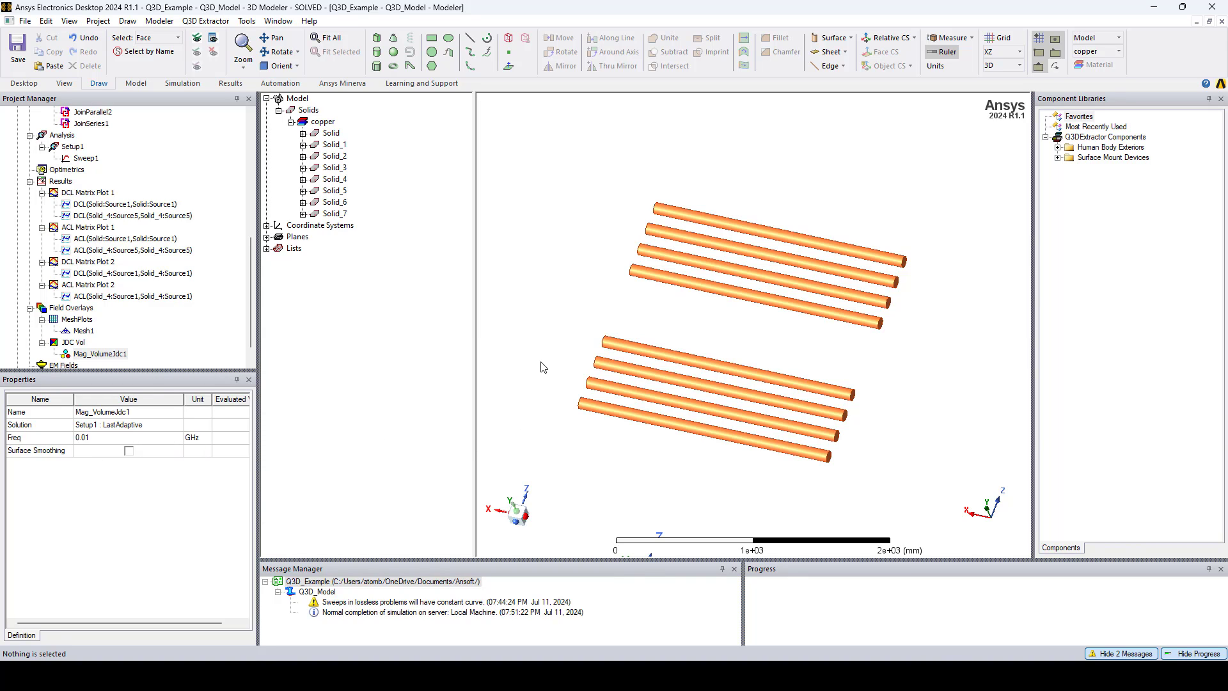
Plot the AC R/L field Mag_SurfaceJac on all eight conductors for Setup1 : LastAdaptive at 10MHz, and expand its JAC group.
{"action": "left_click_drag", "start_coordinate": [521, 140], "coordinate": [950, 487]}
{"action": "right_click", "coordinate": [709, 465]}
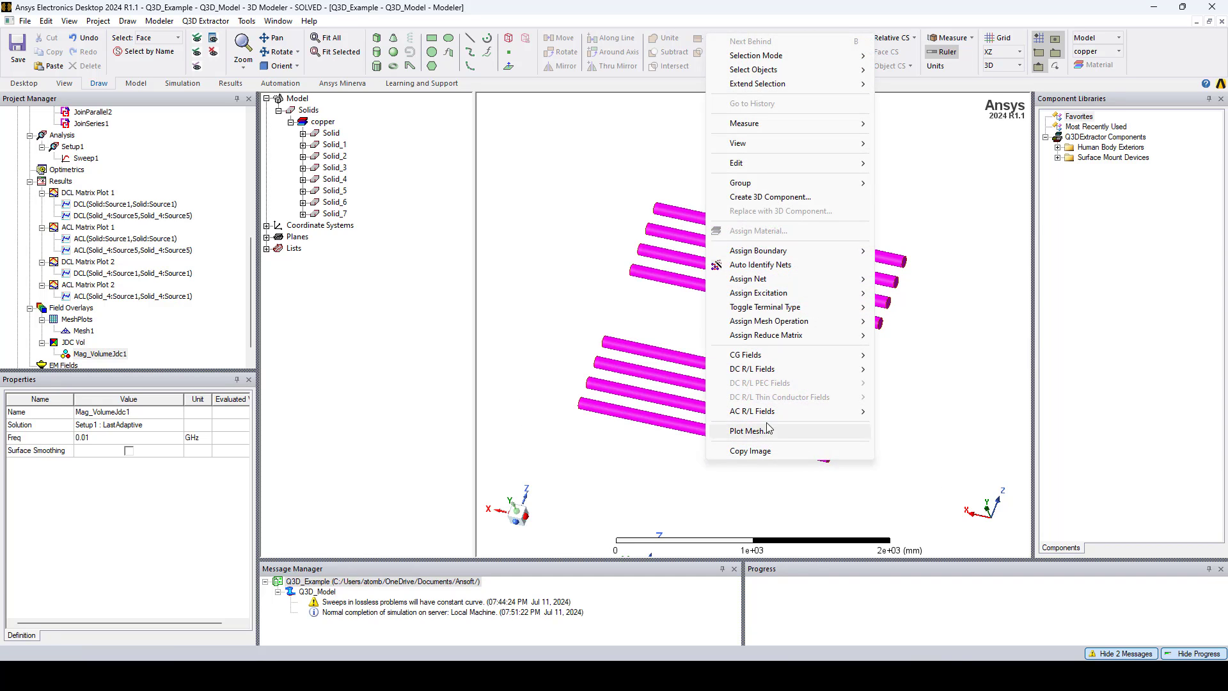
{"action": "mouse_move", "coordinate": [815, 416]}
{"action": "mouse_move", "coordinate": [901, 412]}
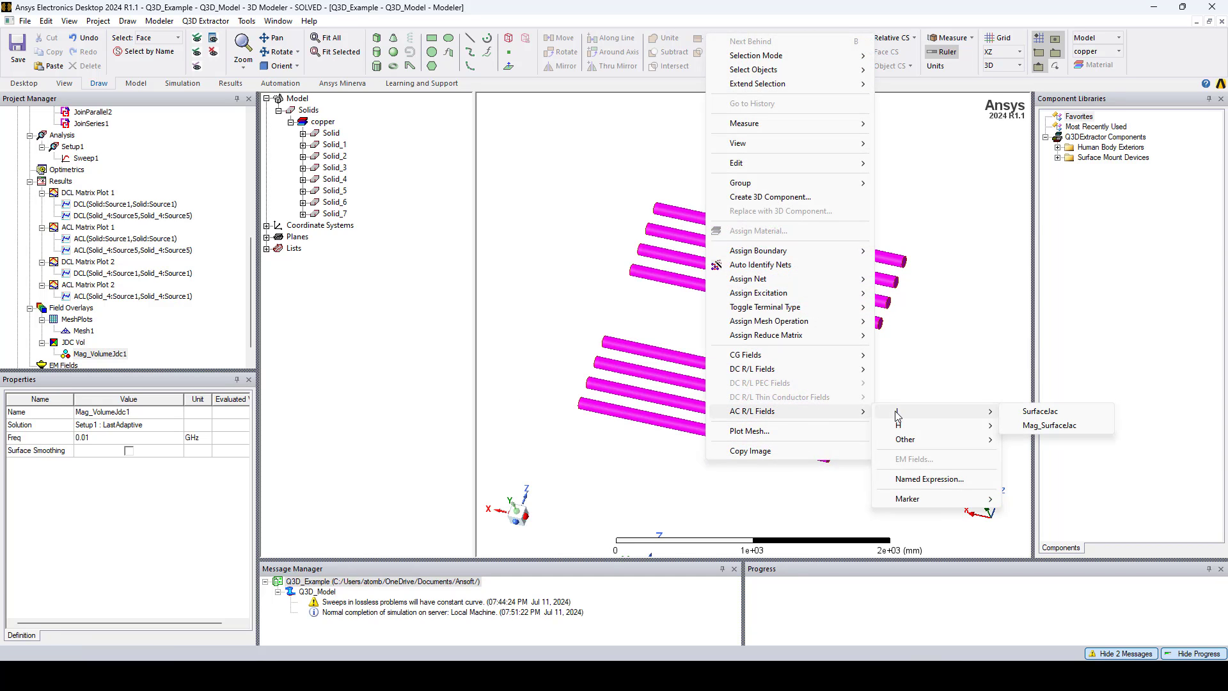
{"action": "left_click", "coordinate": [1050, 426]}
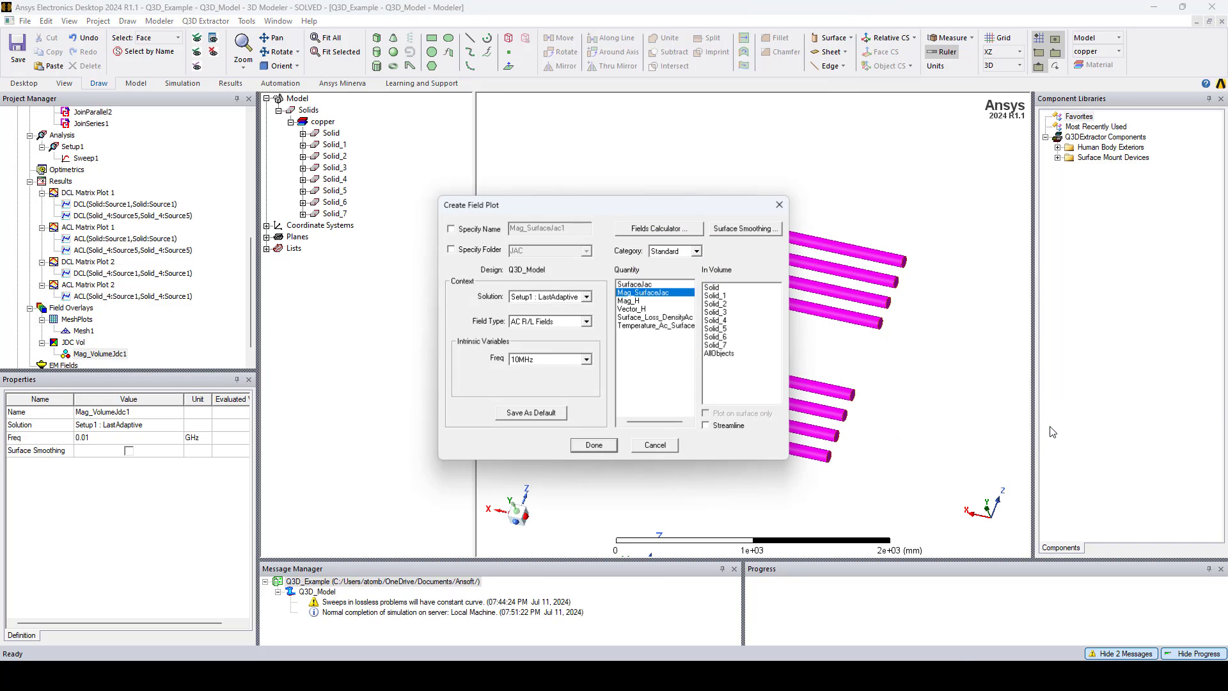
{"action": "left_click", "coordinate": [603, 444]}
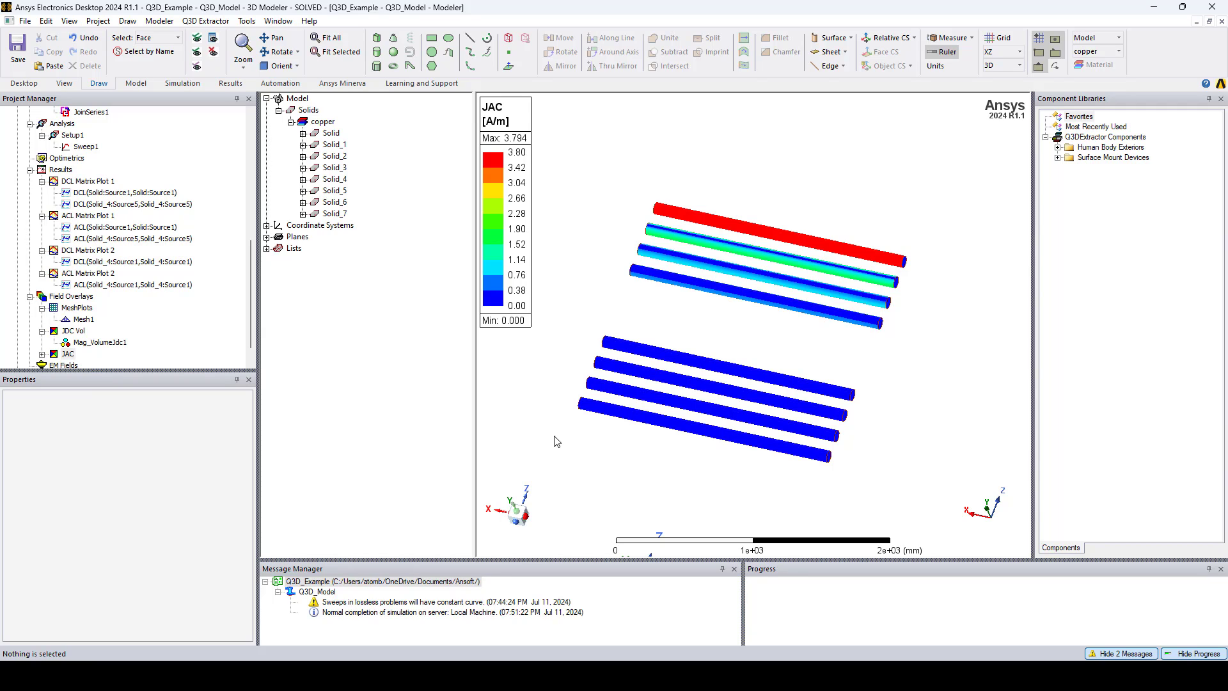
{"action": "left_click", "coordinate": [42, 354]}
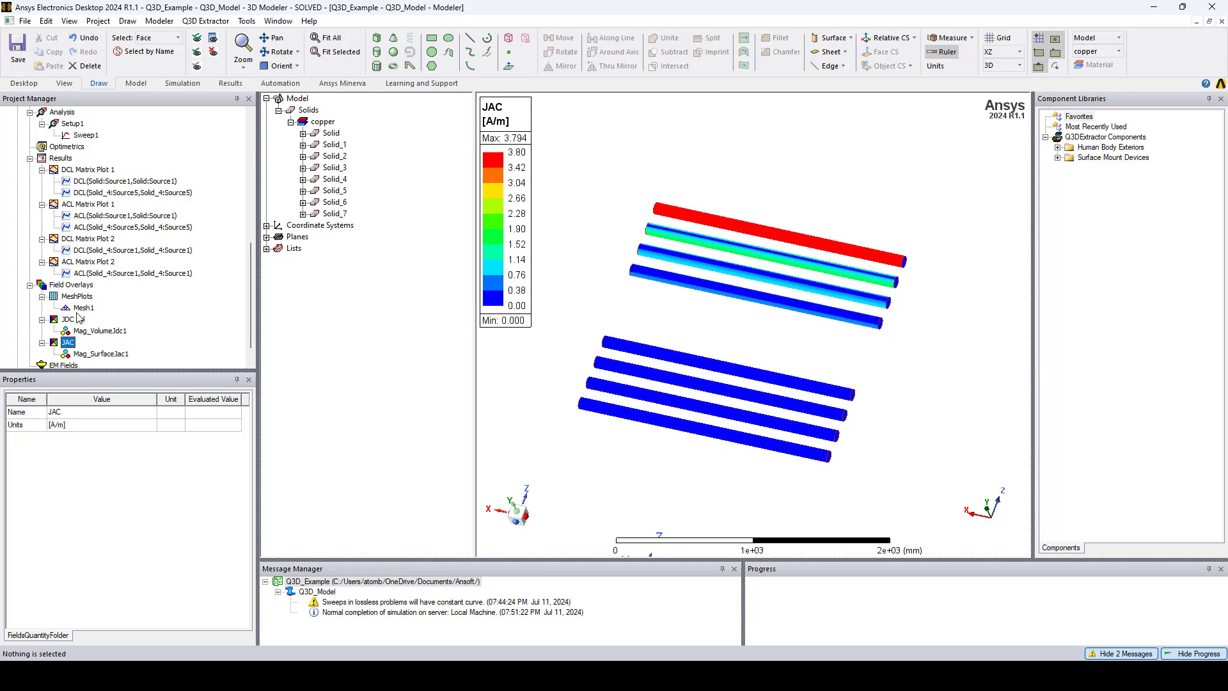
Edit the field overlay's AC RL sources so Source2 through Source8 each carry 1 A, and apply them to the surface current plot.
{"action": "right_click", "coordinate": [73, 288]}
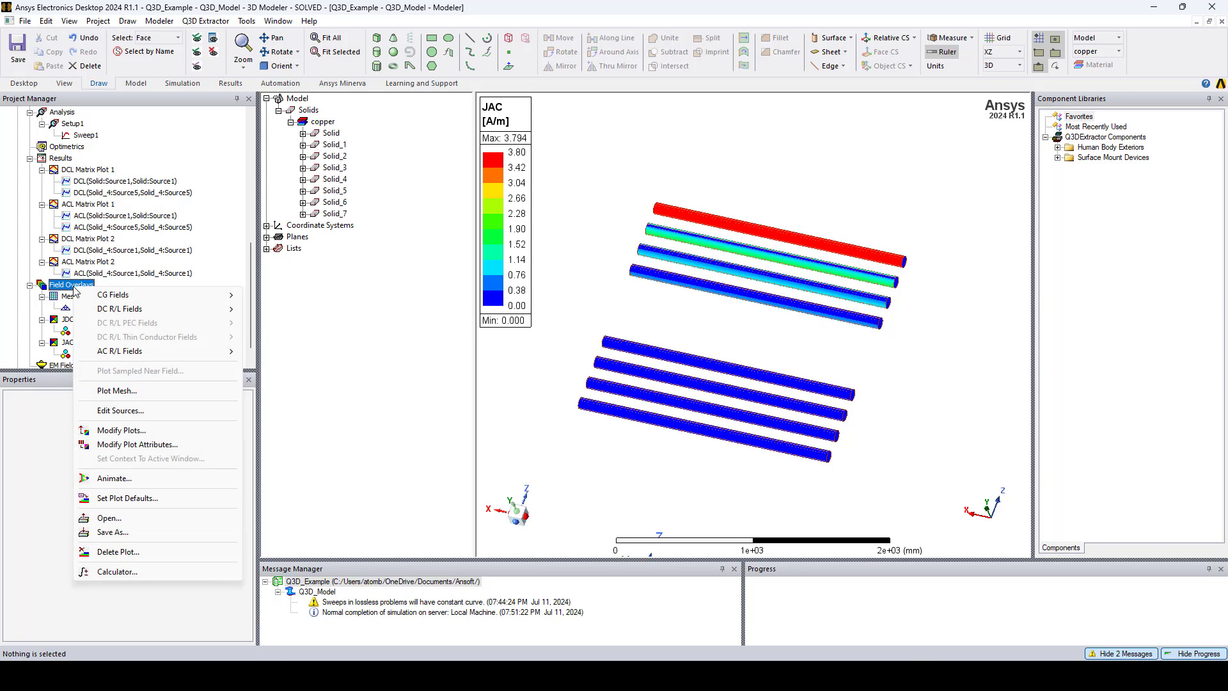
{"action": "left_click", "coordinate": [136, 411]}
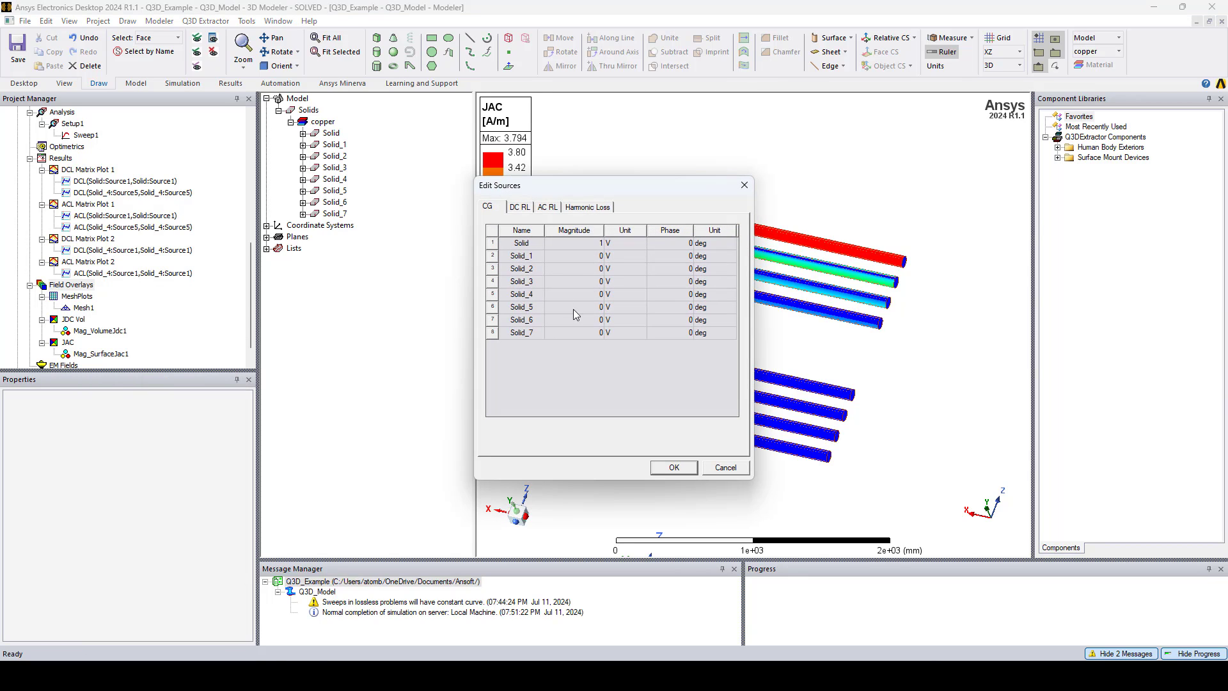
{"action": "left_click", "coordinate": [548, 206]}
{"action": "left_click", "coordinate": [651, 247]}
{"action": "left_click", "coordinate": [650, 247]}
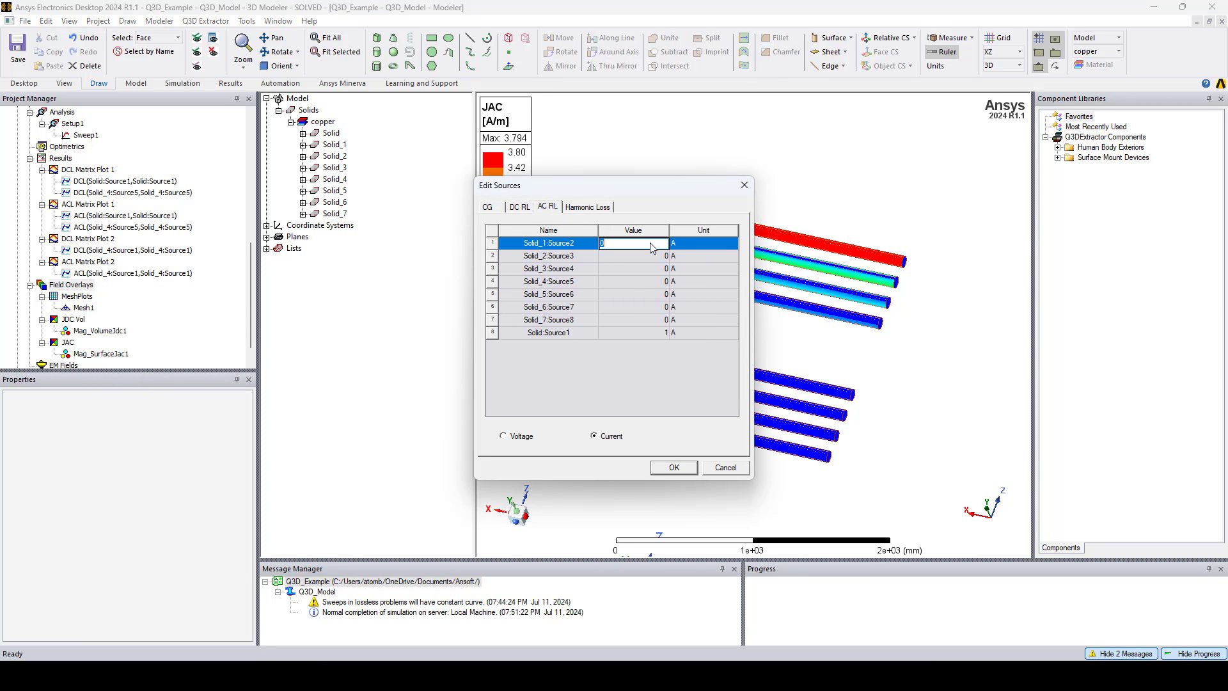
{"action": "type", "text": "1"}
{"action": "left_click", "coordinate": [652, 256]}
{"action": "type", "text": "1"}
{"action": "left_click", "coordinate": [652, 269]}
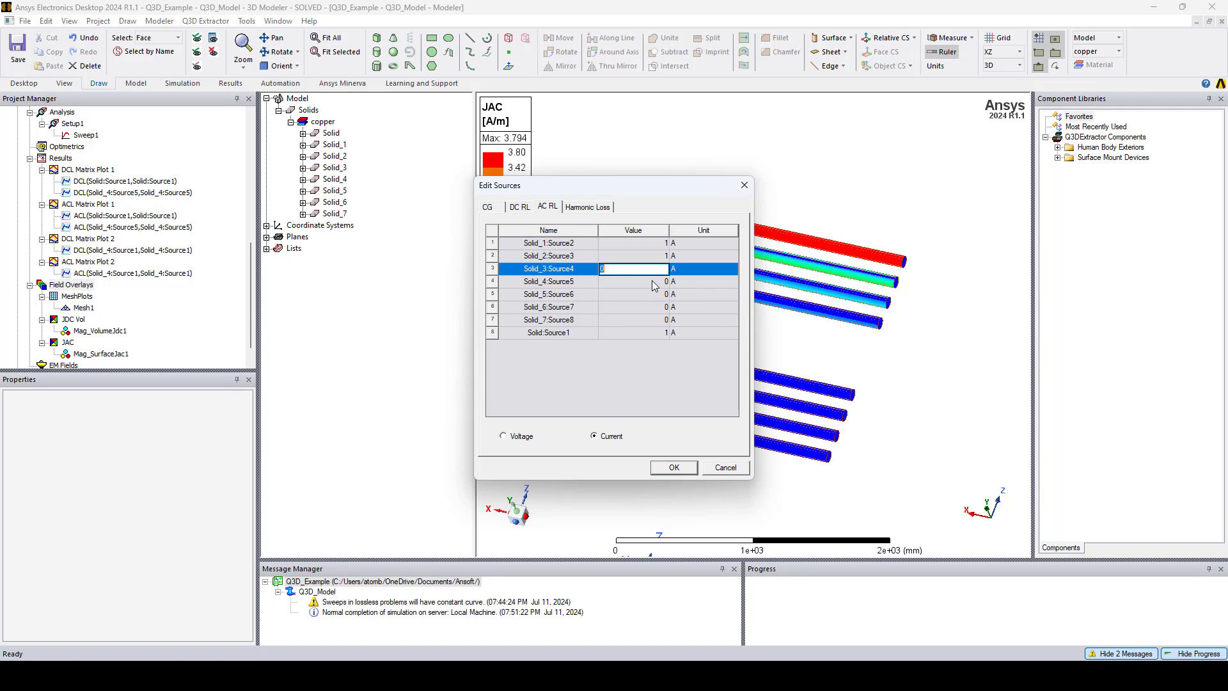
{"action": "type", "text": "1"}
{"action": "left_click", "coordinate": [653, 281]}
{"action": "type", "text": "1"}
{"action": "left_click", "coordinate": [653, 296]}
{"action": "type", "text": "1"}
{"action": "left_click", "coordinate": [654, 308]}
{"action": "type", "text": "1"}
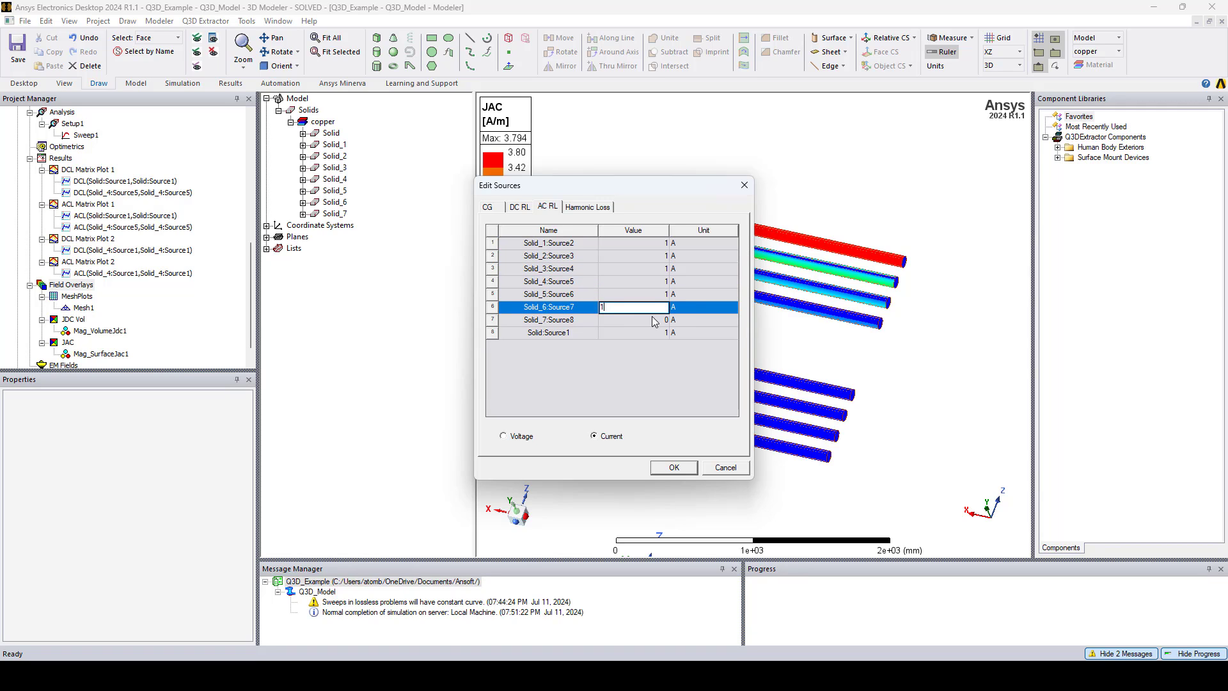
{"action": "left_click", "coordinate": [654, 320]}
{"action": "type", "text": "1"}
{"action": "left_click", "coordinate": [653, 366]}
{"action": "left_click", "coordinate": [682, 471]}
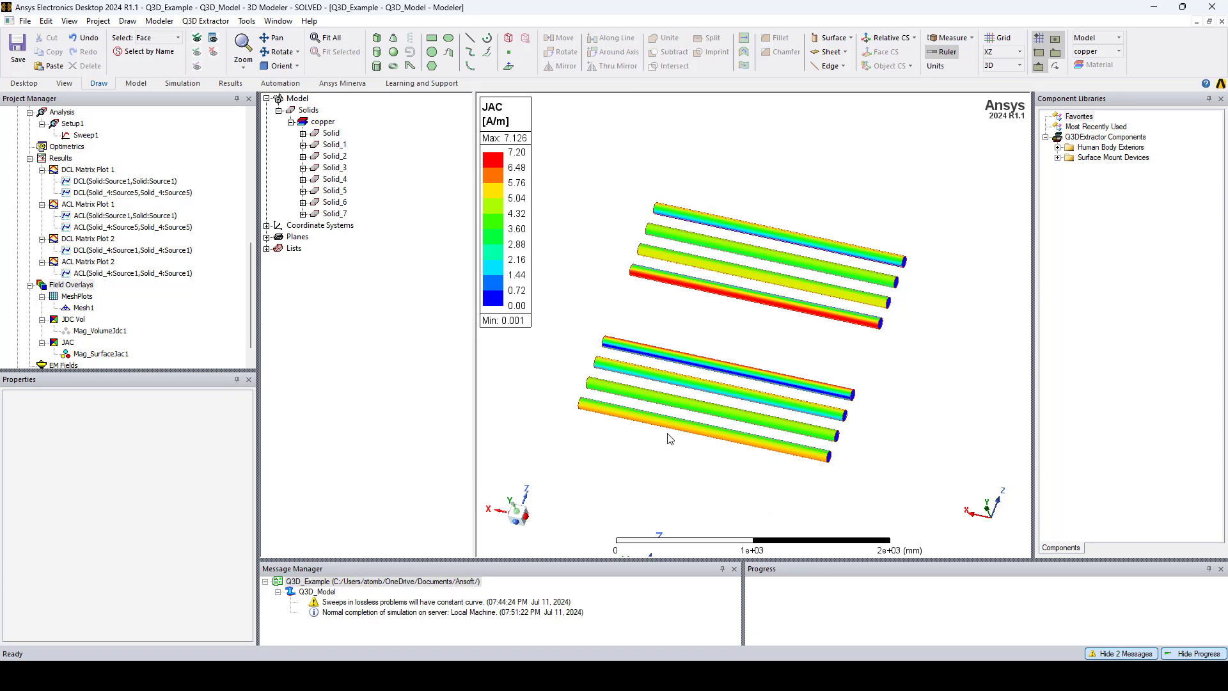
{"action": "left_click_drag", "start_coordinate": [669, 439], "coordinate": [793, 402], "text": "alt"}
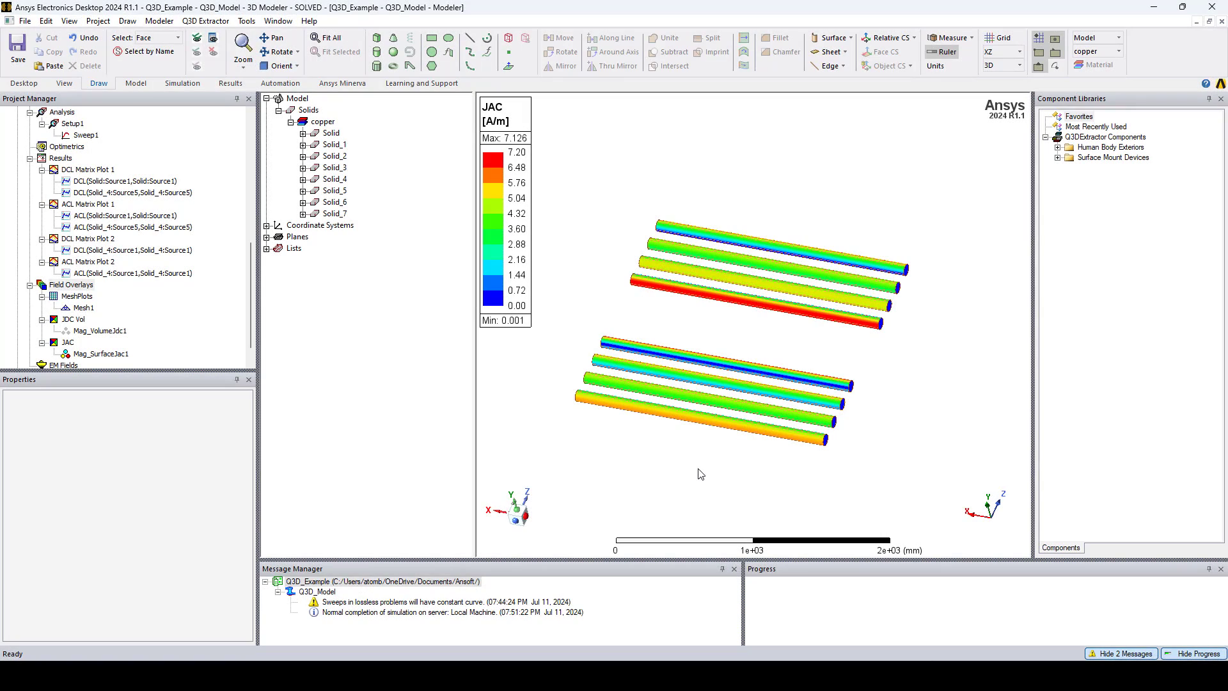